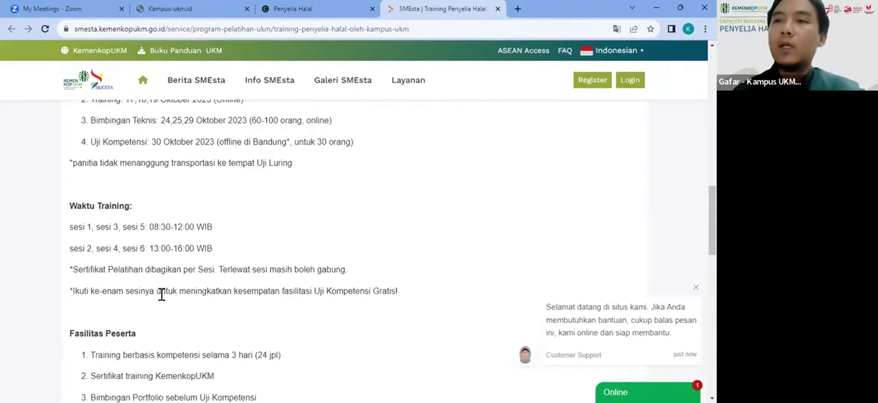
# Step: Scroll the SMEsta Penyelia Halal page past Waktu Training and Fasilitas Peserta to the free Biaya Program
pyautogui.scroll(-2, 161, 294)
pyautogui.scroll(10, 157, 227)
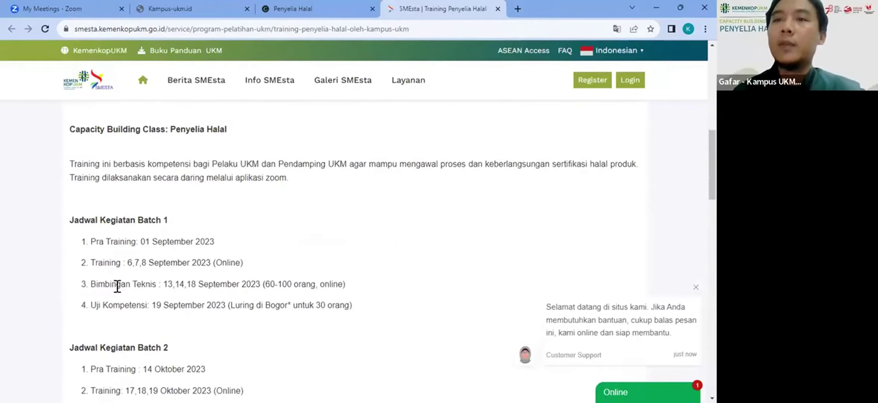
pyautogui.scroll(-3, 117, 285)
pyautogui.scroll(-10, 143, 270)
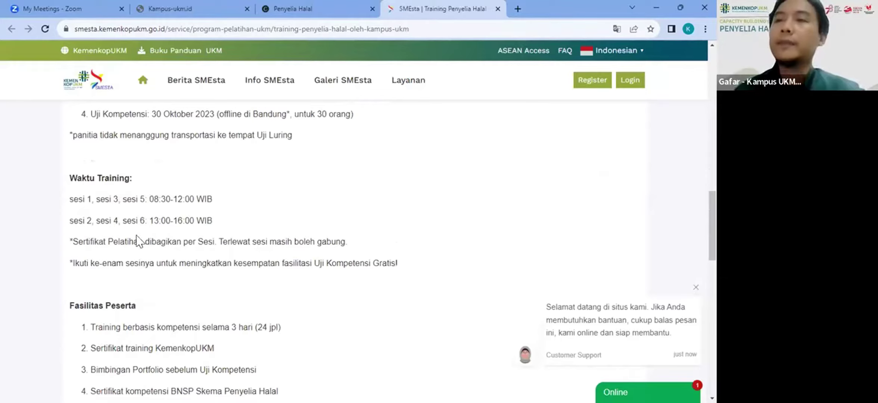
pyautogui.scroll(-1, 112, 231)
pyautogui.scroll(-3, 148, 194)
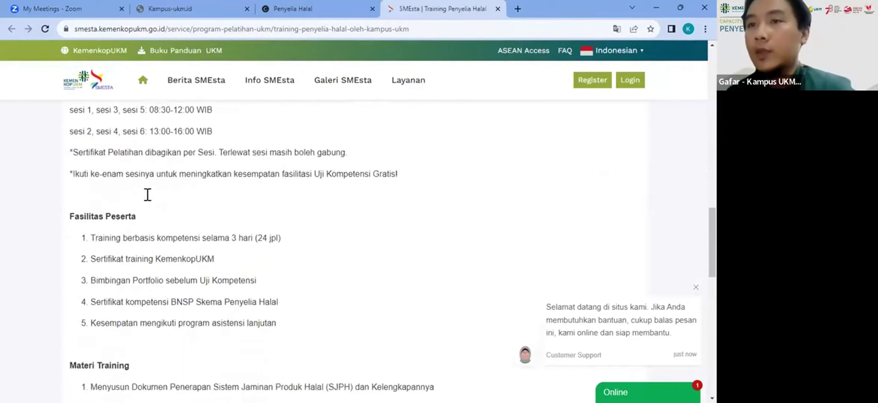
pyautogui.scroll(-15, 147, 194)
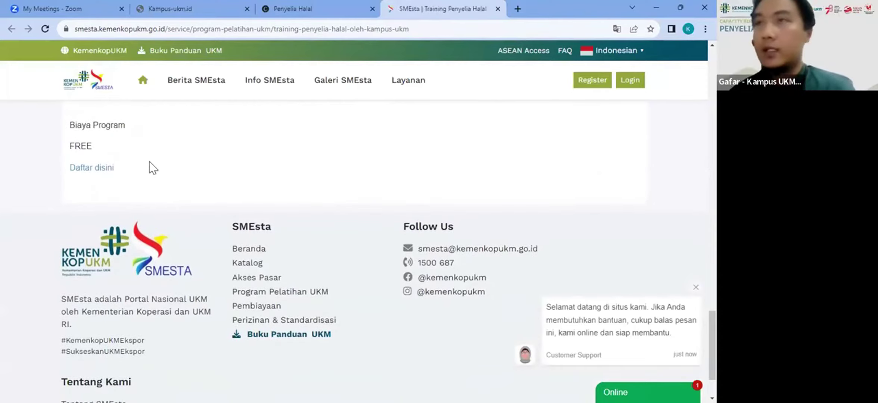
# Step: Open the Canva halal page via 'Daftar disini', close its duplicate tab, and open the Pra form
pyautogui.click(96, 169)
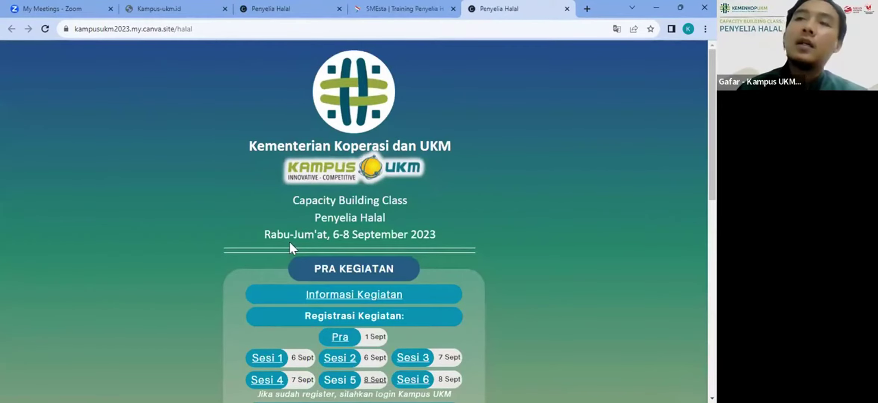
pyautogui.scroll(-4, 288, 240)
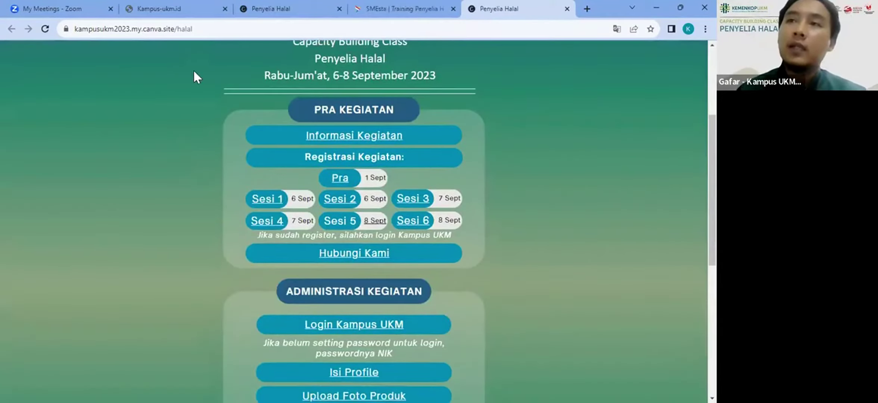
pyautogui.scroll(4, 239, 203)
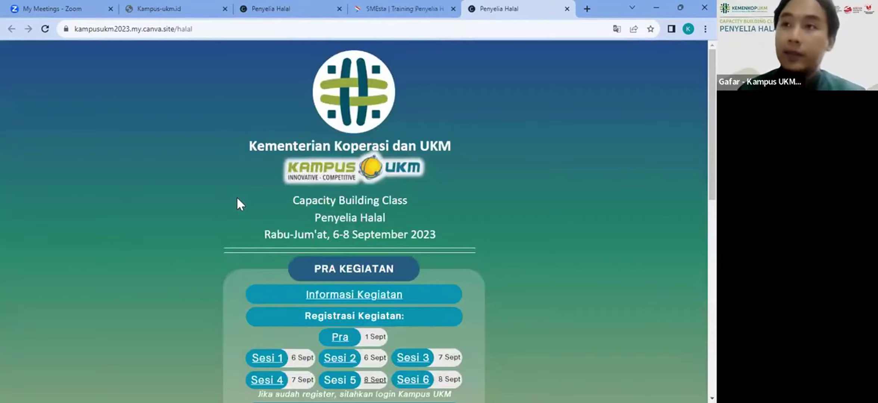
pyautogui.click(339, 8)
pyautogui.scroll(-4, 248, 124)
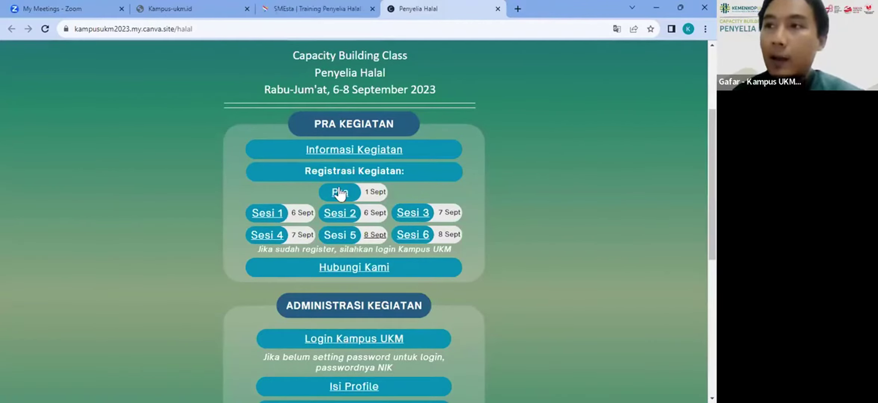
pyautogui.click(339, 189)
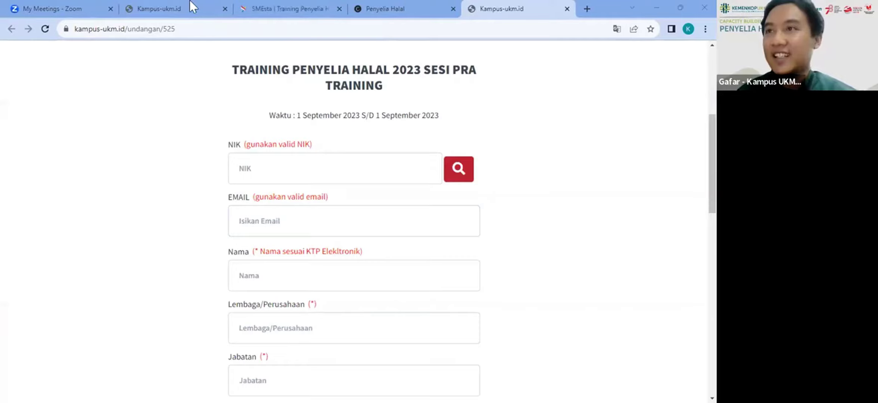
# Step: Review the Pra Kegiatan, Administrasi Kegiatan and Pelaksanaan Kegiatan sections on the Penyelia Halal tab
pyautogui.click(387, 9)
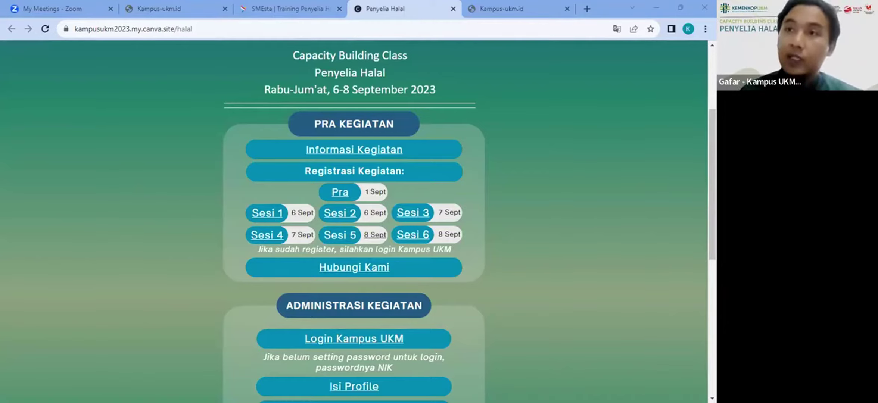
pyautogui.scroll(4, 299, 159)
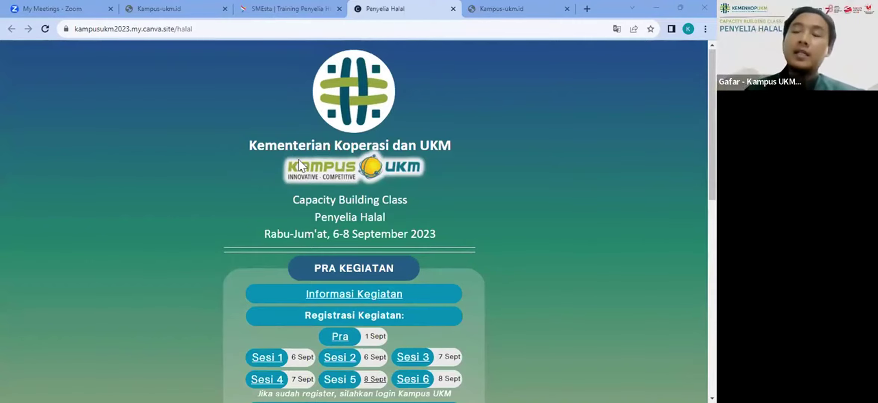
pyautogui.scroll(-3, 298, 159)
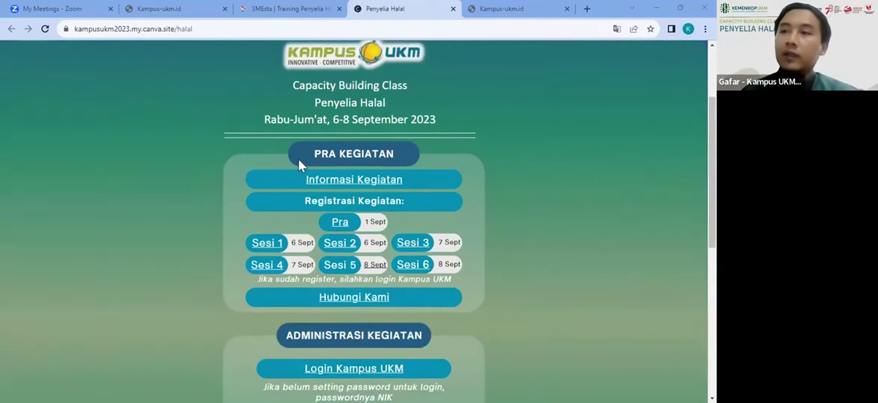
pyautogui.scroll(-1, 298, 163)
pyautogui.scroll(-1, 251, 299)
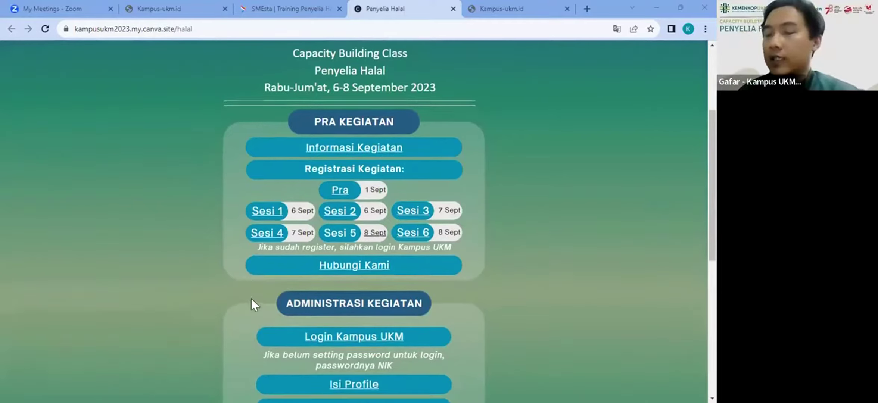
pyautogui.scroll(-8, 310, 179)
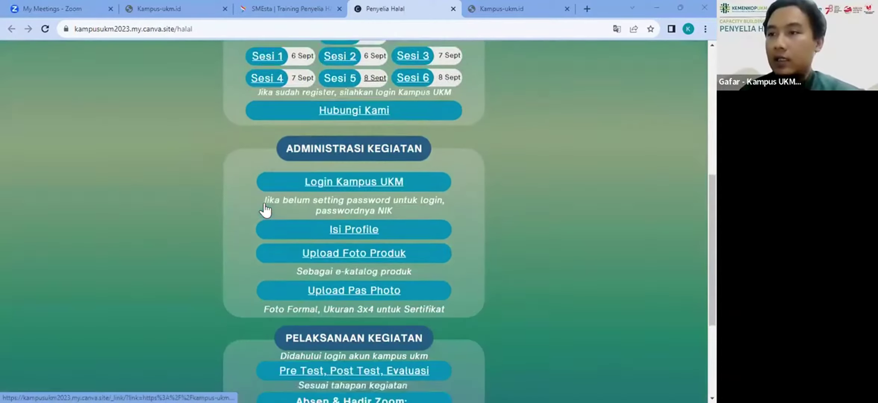
pyautogui.scroll(6, 196, 197)
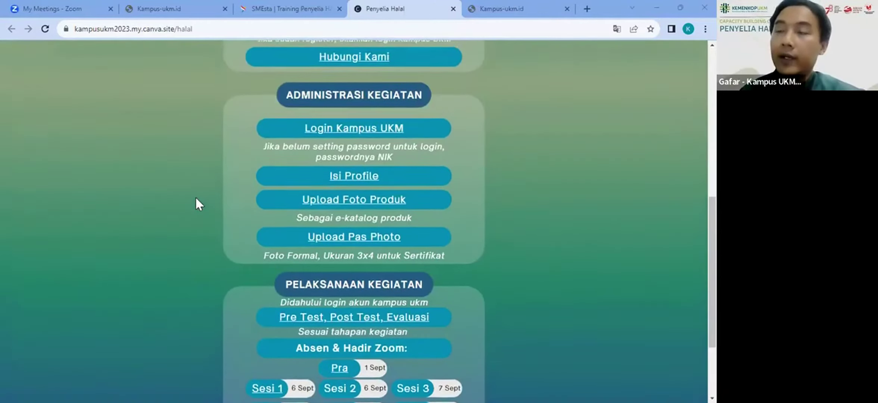
pyautogui.scroll(2, 196, 199)
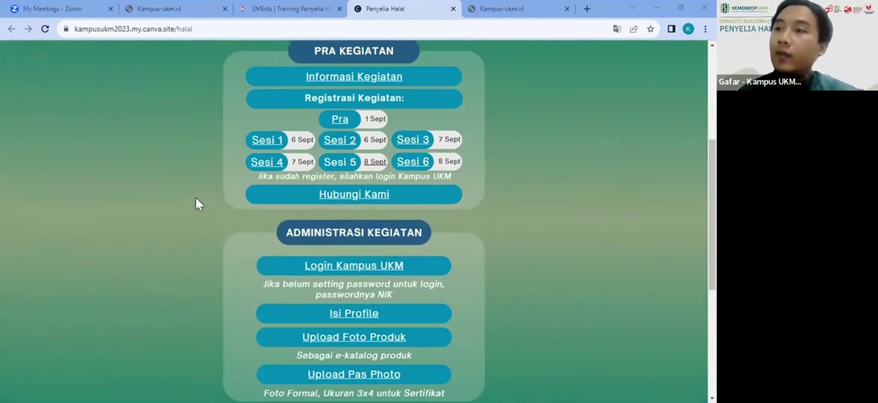
pyautogui.scroll(1, 196, 204)
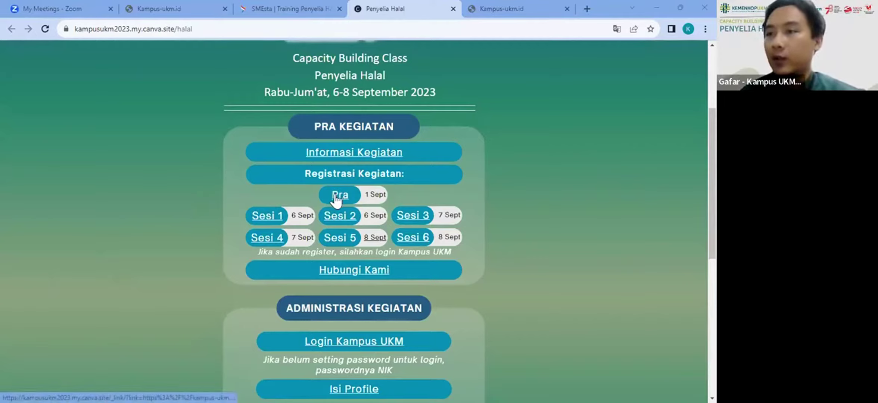
pyautogui.click(380, 162)
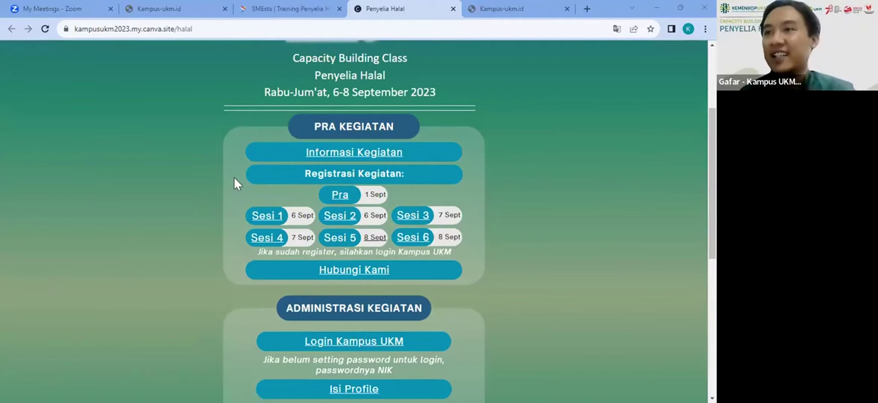
# Step: Paste the participant's NIK into the Pra form and look up their details, retrying after a reload
pyautogui.click(334, 199)
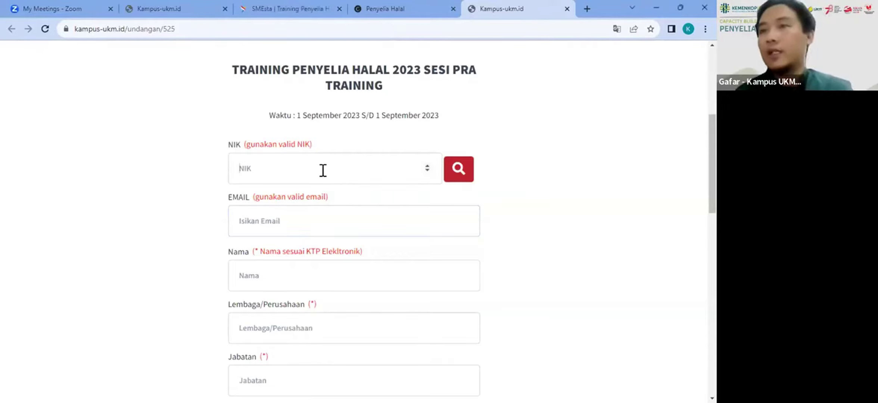
pyautogui.hotkey('ctrl', 'v')
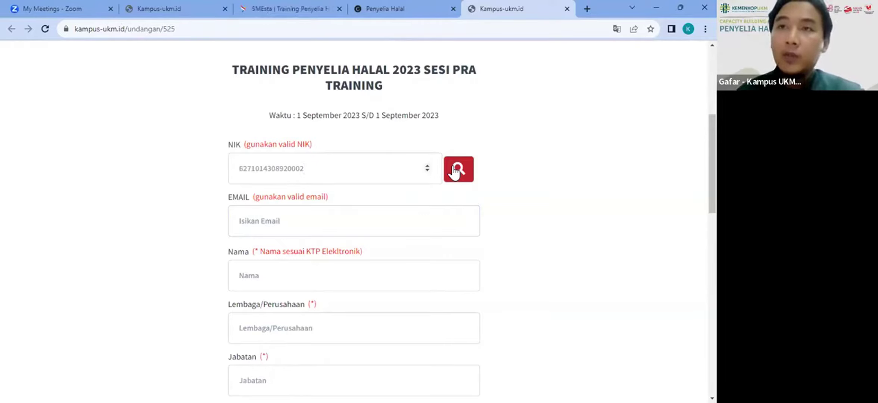
pyautogui.click(455, 172)
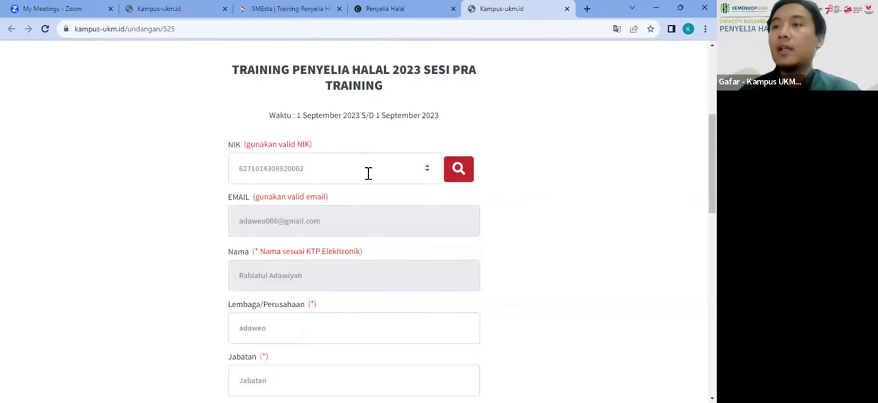
pyautogui.click(48, 27)
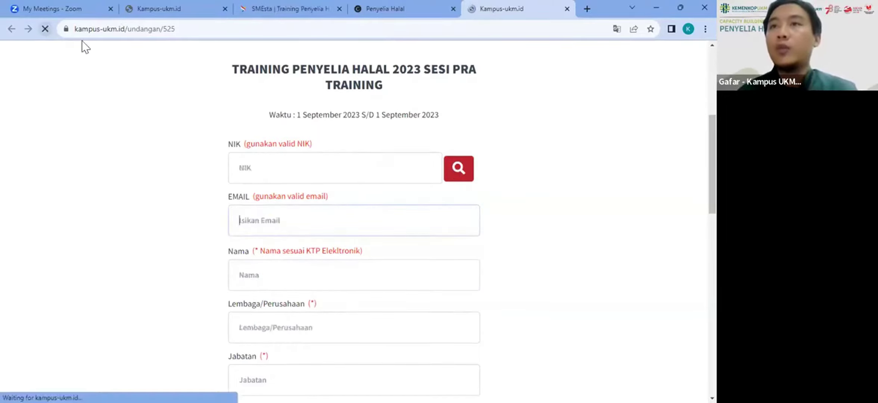
pyautogui.hotkey('ctrl', 'v')
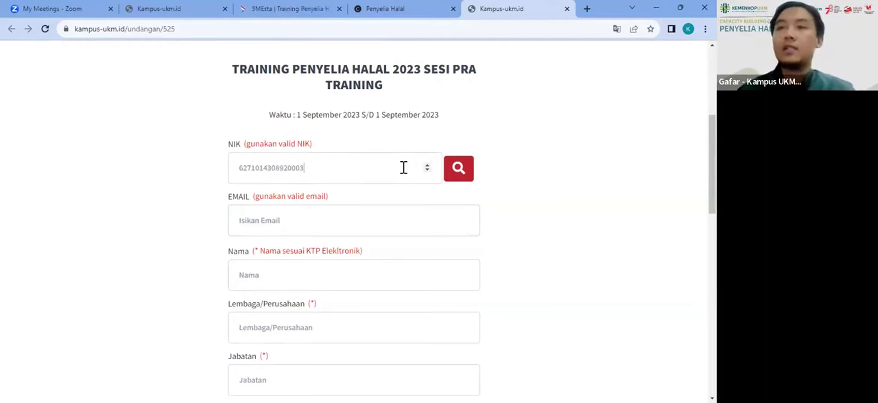
pyautogui.press('BackSpace')
pyautogui.press('BackSpace')
pyautogui.press('BackSpace')
pyautogui.press('BackSpace')
pyautogui.press('BackSpace')
pyautogui.press('BackSpace')
pyautogui.press('BackSpace')
pyautogui.press('BackSpace')
pyautogui.press('BackSpace')
pyautogui.press('BackSpace')
pyautogui.press('BackSpace')
pyautogui.press('BackSpace')
pyautogui.press('BackSpace')
pyautogui.press('BackSpace')
pyautogui.press('BackSpace')
pyautogui.press('BackSpace')
pyautogui.hotkey('ctrl', 'v')
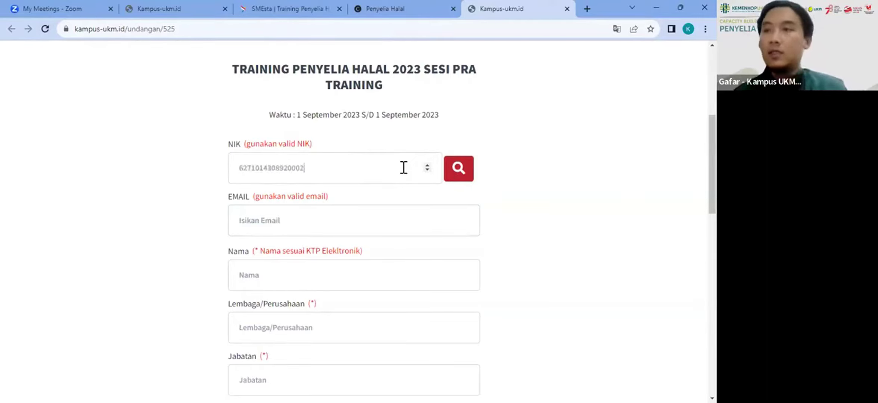
pyautogui.click(457, 170)
# Step: Enter Jabatan 'ukm', select Perempuan, and tick the 'I'm not a robot' checkbox
pyautogui.scroll(-2, 439, 250)
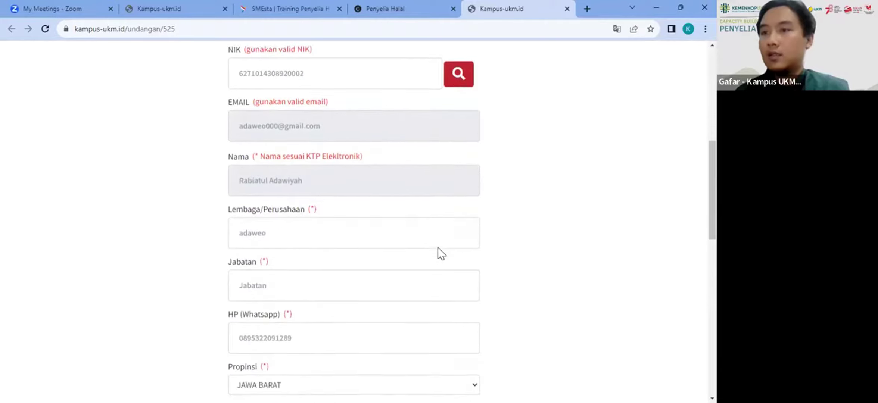
pyautogui.scroll(-2, 438, 247)
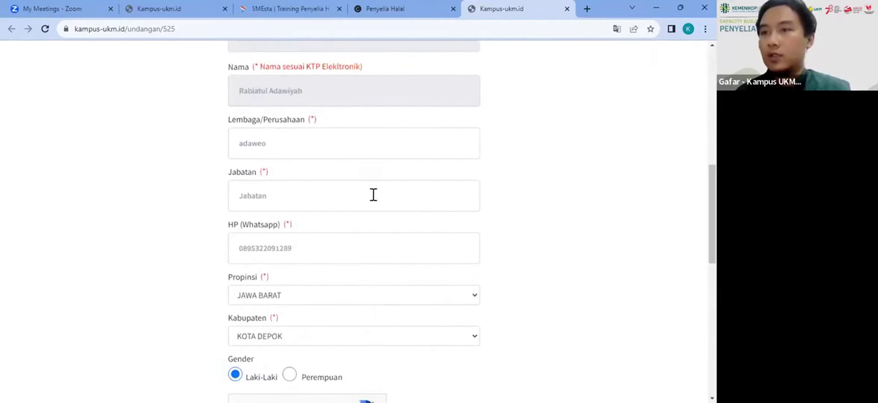
pyautogui.click(373, 194)
pyautogui.write('ukm')
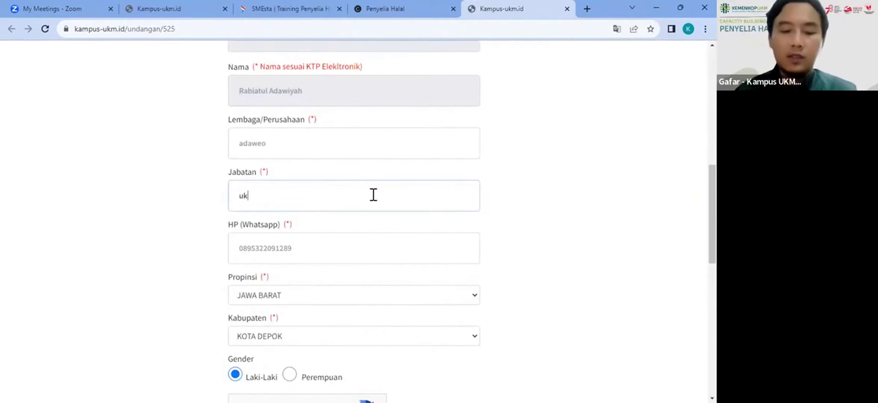
pyautogui.press('Tab')
pyautogui.scroll(-3, 374, 195)
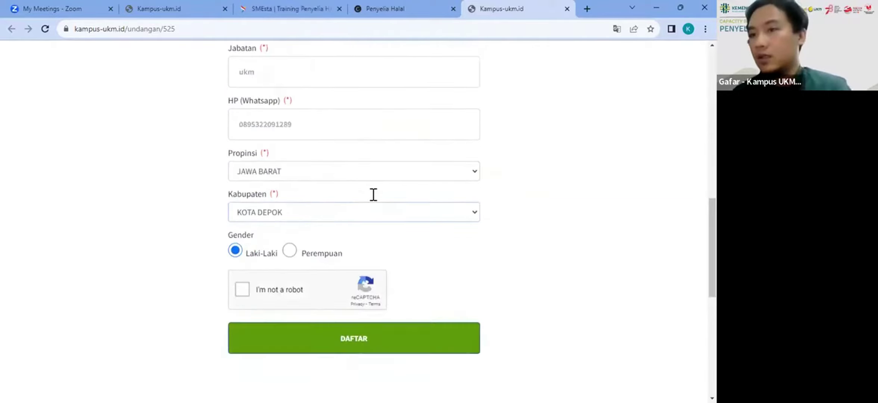
pyautogui.click(290, 251)
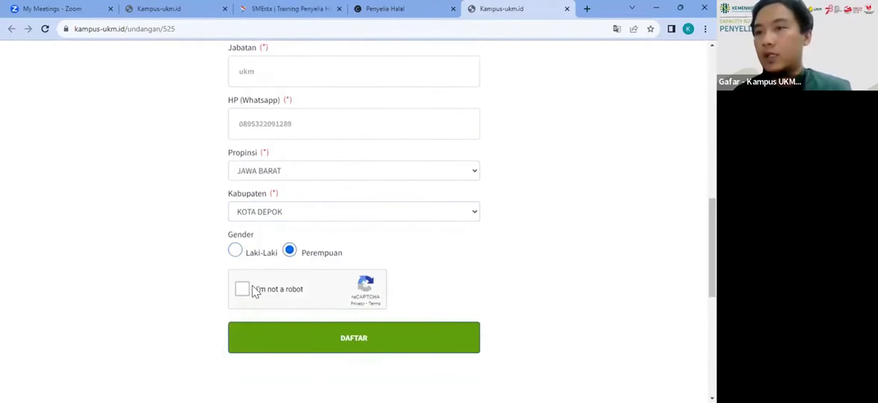
pyautogui.click(241, 289)
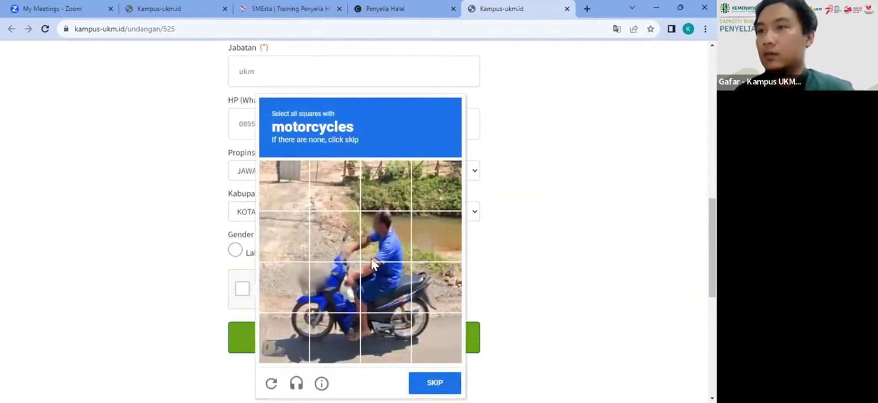
# Step: Select all the motorcycle squares in the reCAPTCHA grid and go to the next challenge
pyautogui.click(329, 277)
pyautogui.click(300, 317)
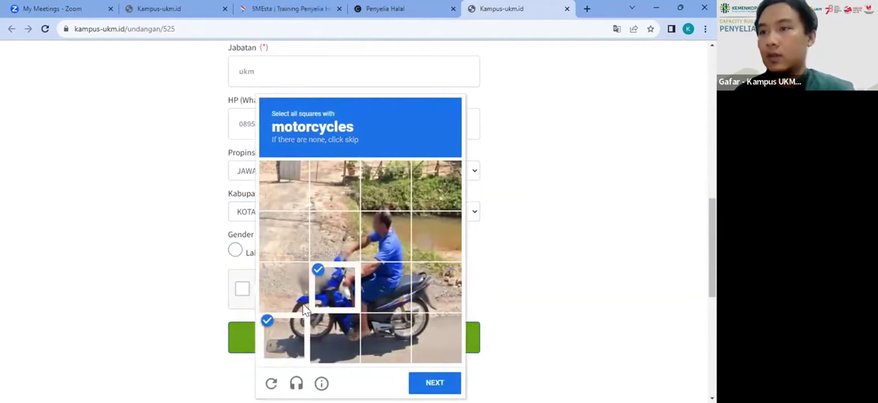
pyautogui.click(281, 295)
pyautogui.click(336, 325)
pyautogui.click(387, 325)
pyautogui.click(386, 289)
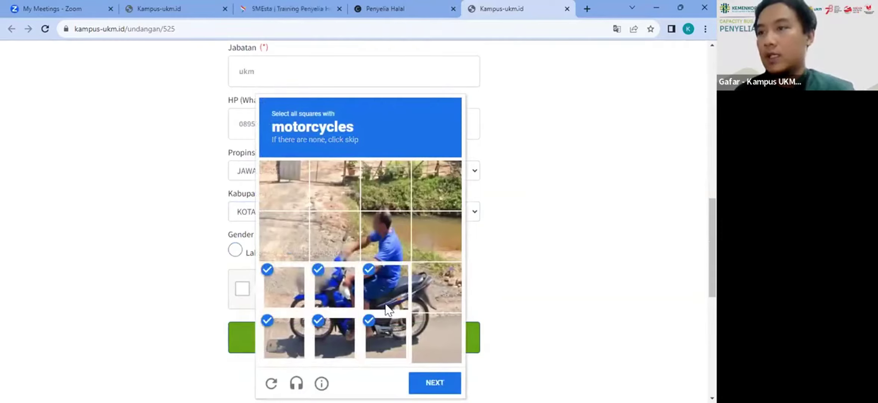
pyautogui.click(432, 292)
pyautogui.click(423, 316)
pyautogui.click(348, 235)
pyautogui.click(435, 383)
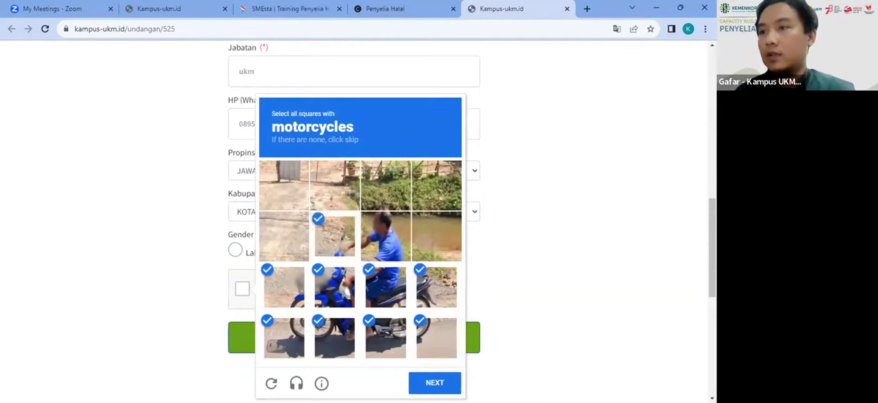
# Step: Select all the bicycle squares and verify the reCAPTCHA
pyautogui.click(396, 340)
pyautogui.click(415, 305)
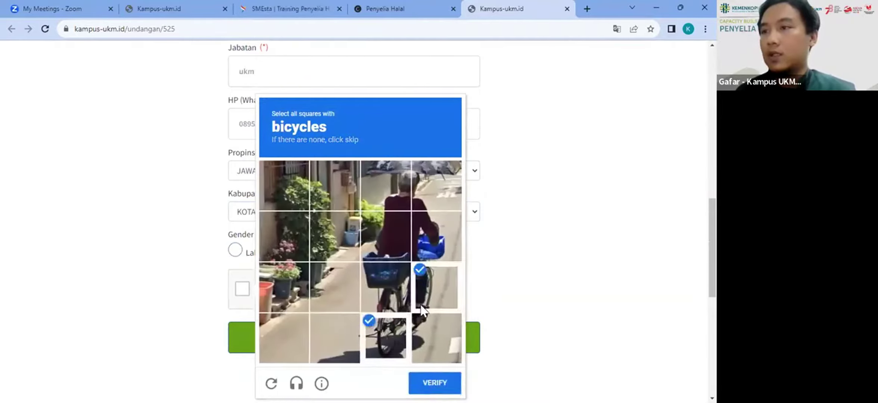
pyautogui.click(402, 271)
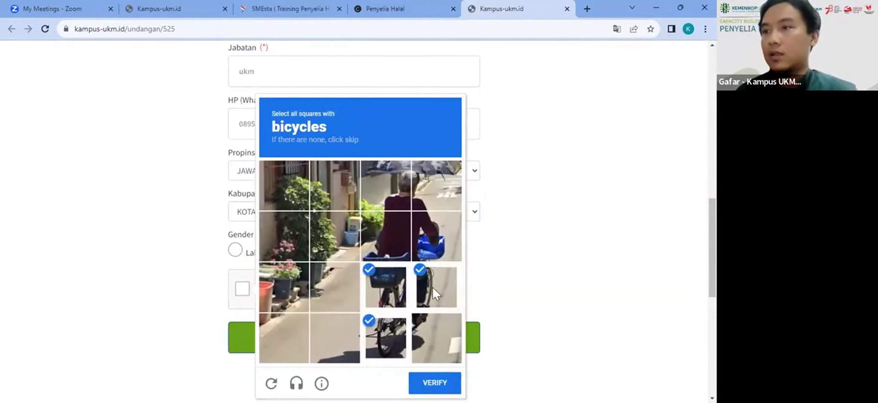
pyautogui.click(422, 339)
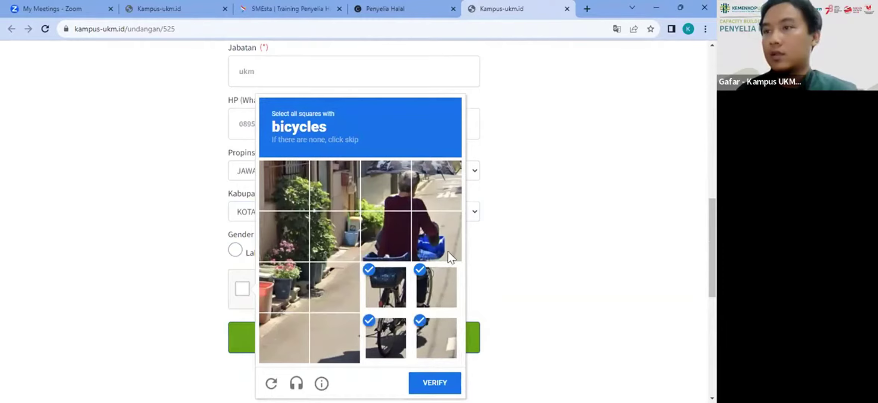
pyautogui.click(432, 228)
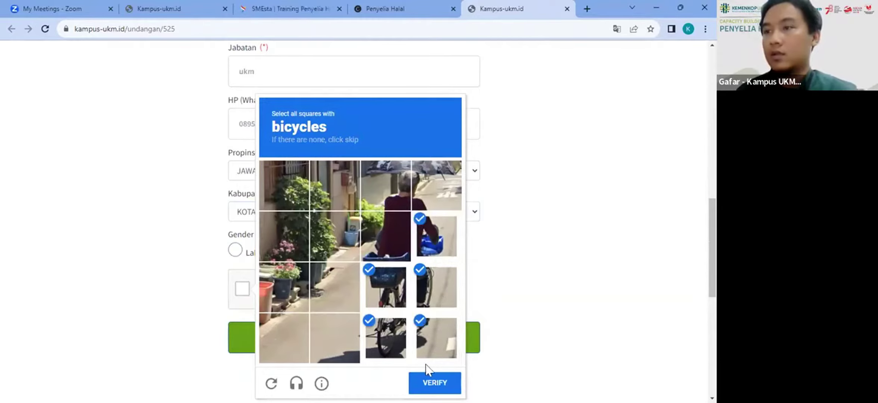
pyautogui.click(433, 381)
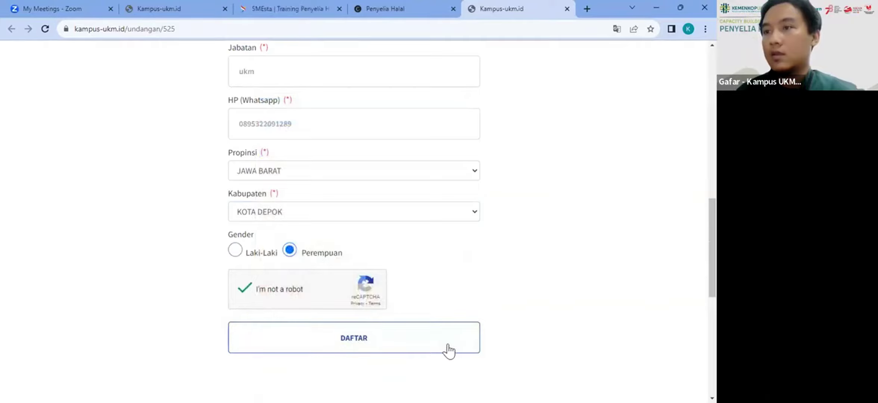
# Step: Submit the Pra form with DAFTAR, dismiss the Pendaftaran Berhasil message, and return to the event page
pyautogui.click(448, 345)
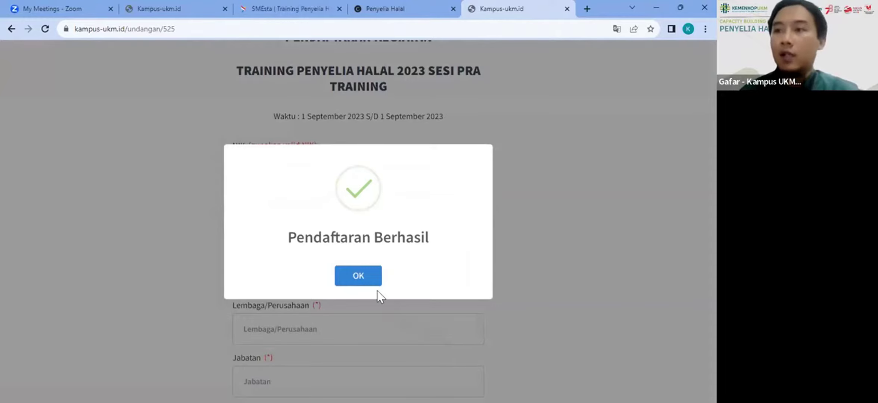
pyautogui.click(425, 58)
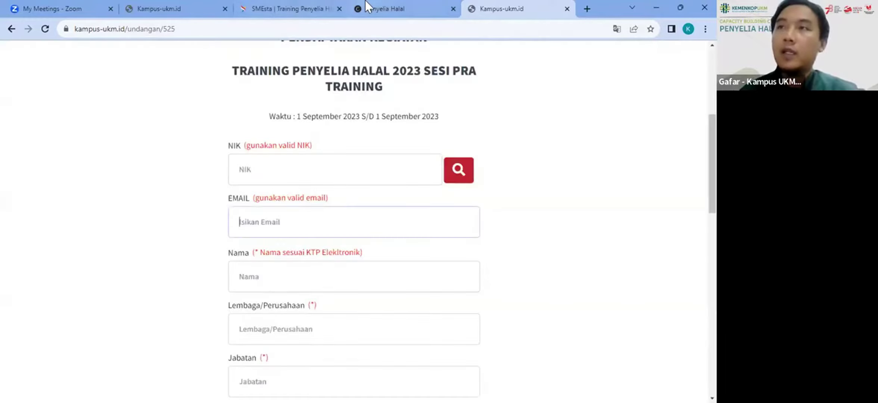
pyautogui.click(368, 5)
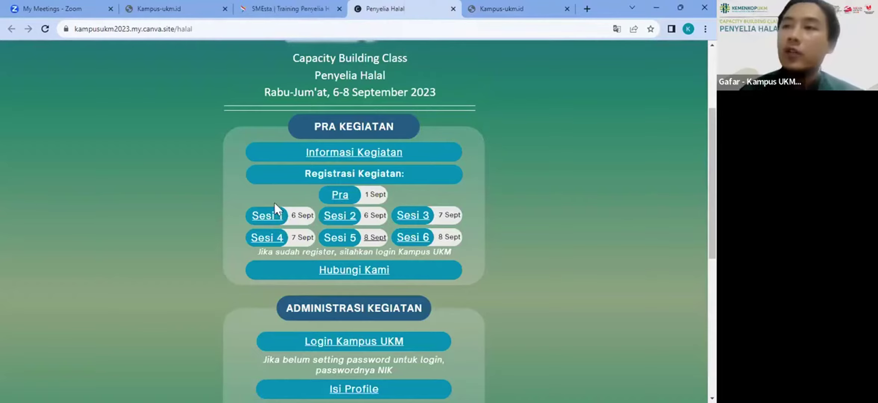
# Step: Open the Sesi 1 form and auto-fill the participant's details from their pasted NIK
pyautogui.click(267, 216)
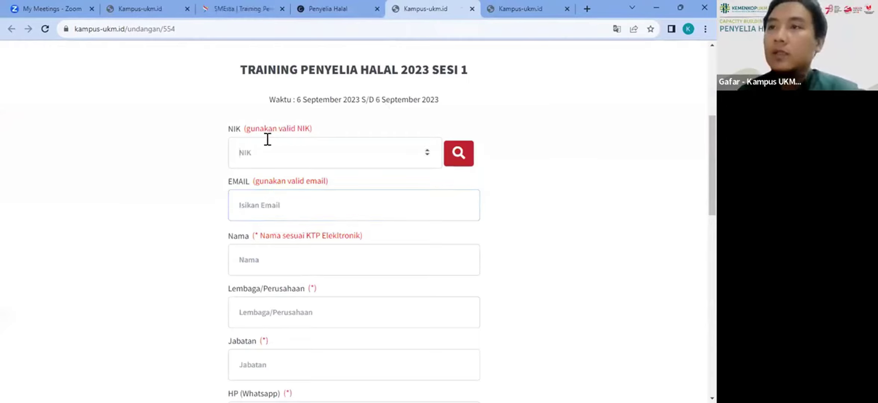
pyautogui.hotkey('ctrl', 'v')
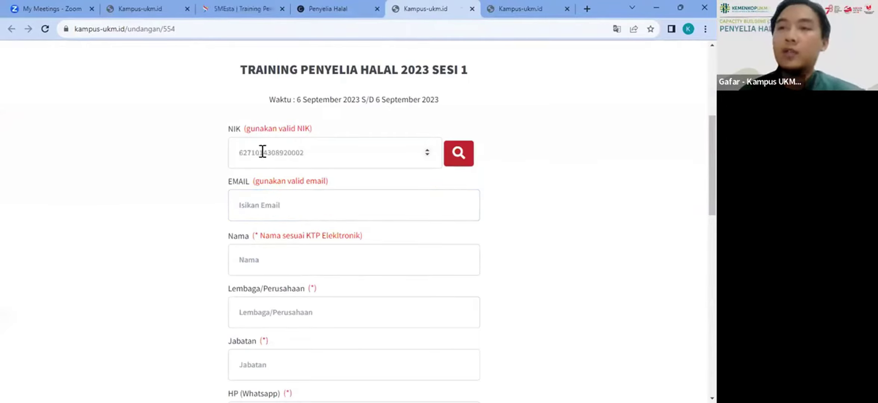
pyautogui.click(453, 161)
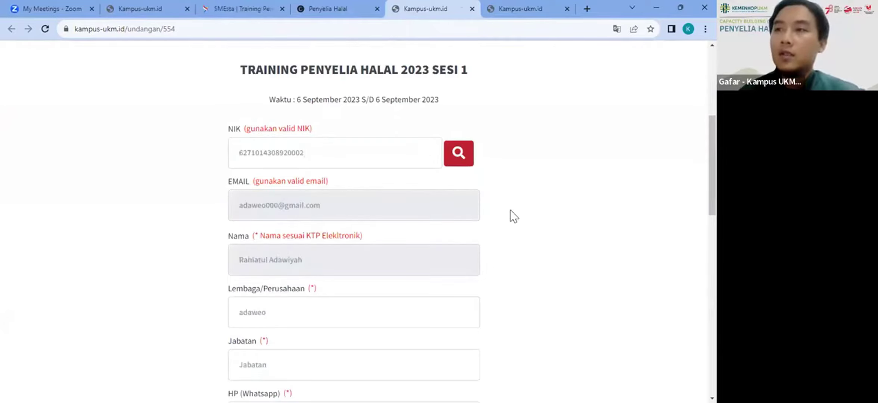
pyautogui.scroll(-10, 510, 210)
pyautogui.scroll(-1, 510, 209)
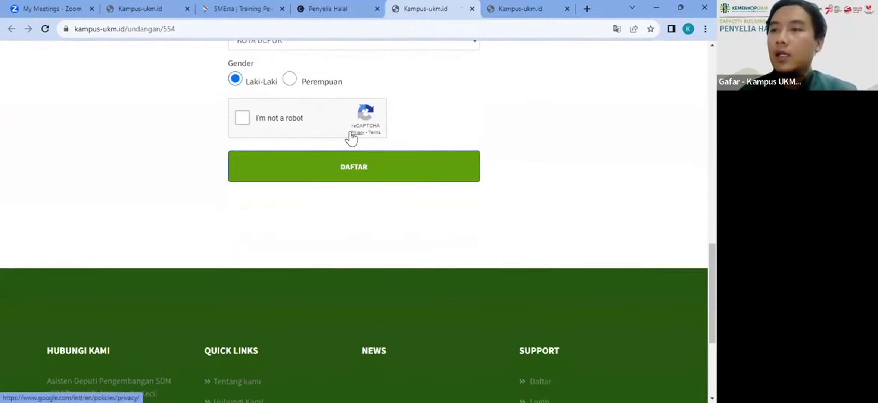
# Step: Choose Perempuan, enter Jabatan 'ukm', submit with DAFTAR, and dismiss the success message
pyautogui.click(290, 79)
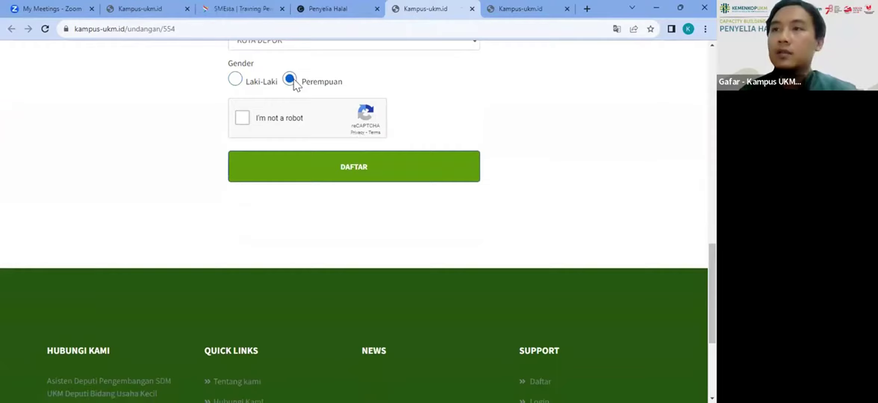
pyautogui.click(476, 168)
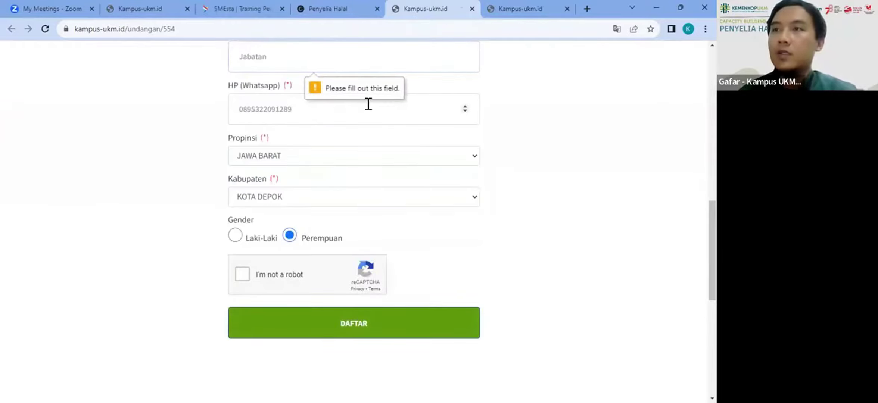
pyautogui.write('ukm')
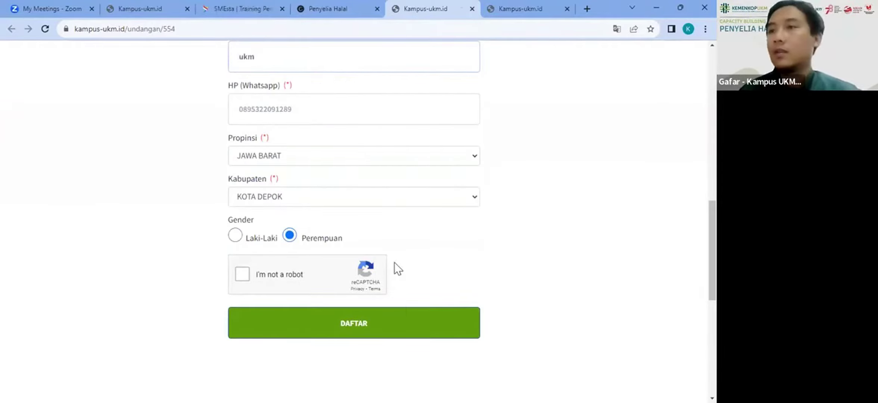
pyautogui.click(406, 314)
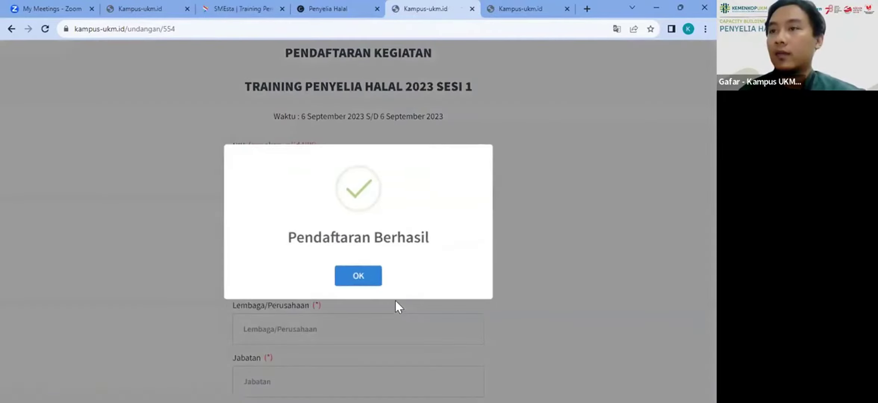
pyautogui.click(360, 278)
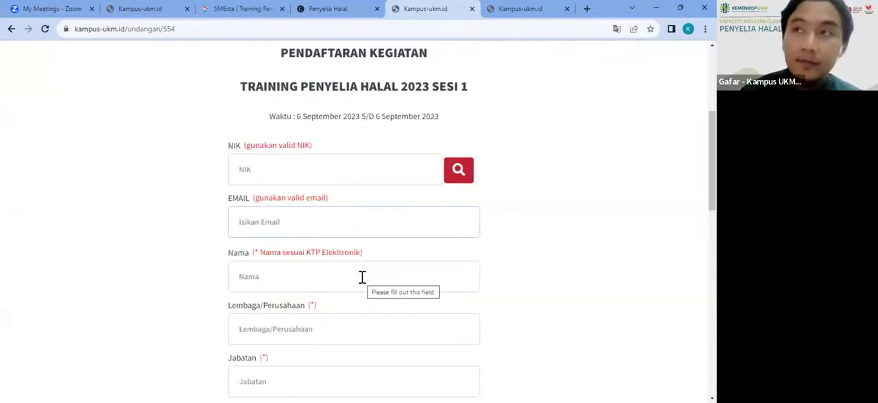
# Step: Load the Penyelia Halal event page from s.id/halal01 and scroll to the Registrasi Kegiatan links
pyautogui.click(354, 8)
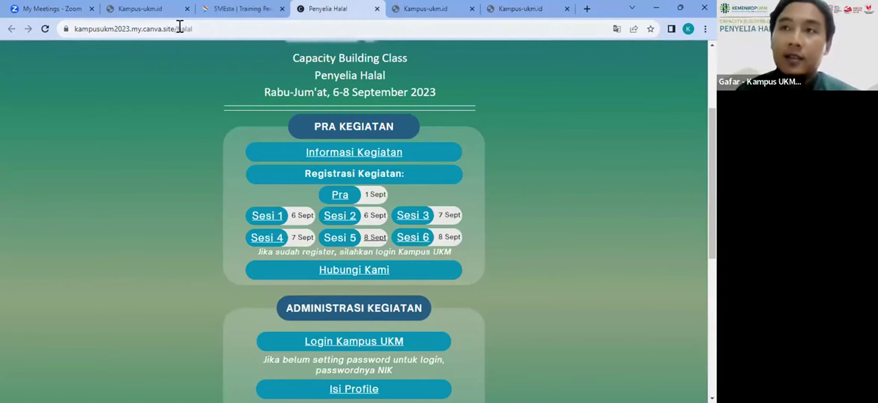
pyautogui.click(179, 27)
pyautogui.write('s')
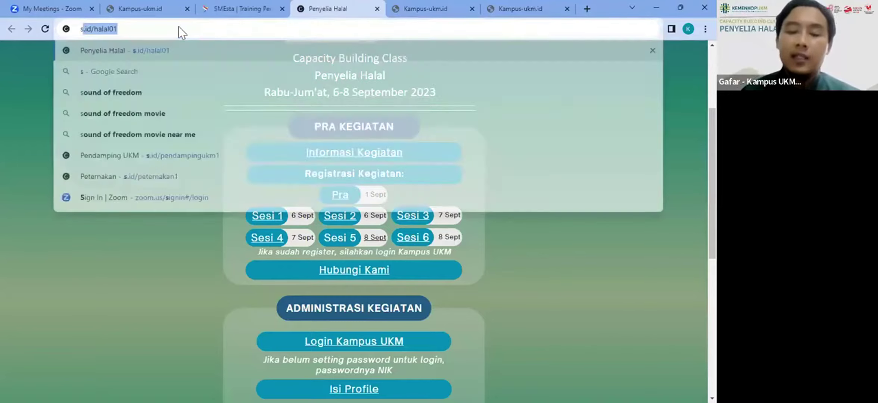
pyautogui.write('.id')
pyautogui.press('Right')
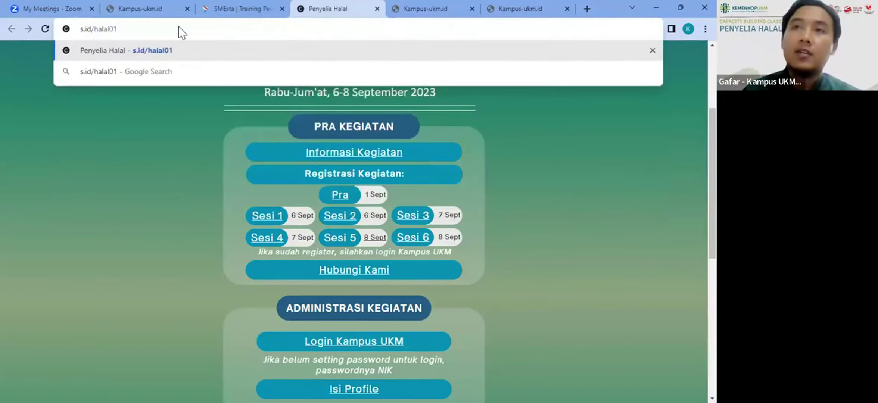
pyautogui.press('Return')
pyautogui.scroll(-4, 271, 178)
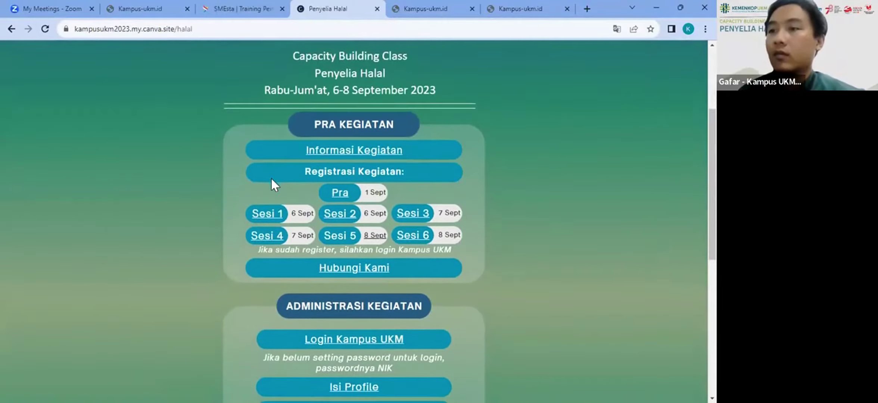
pyautogui.scroll(-1, 271, 177)
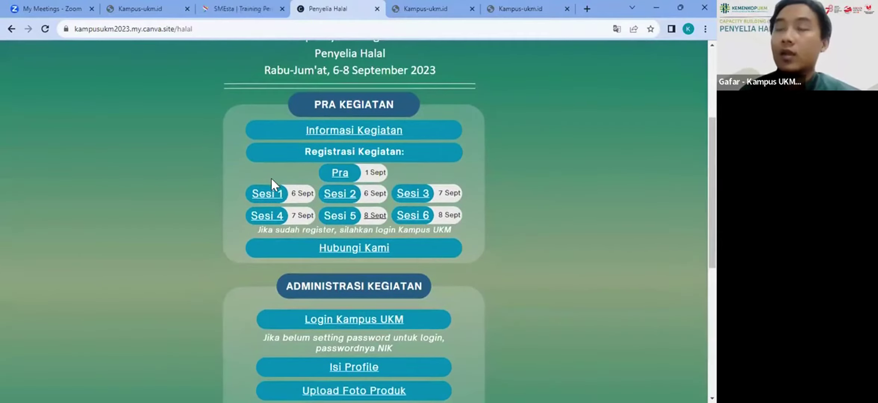
pyautogui.click(443, 1)
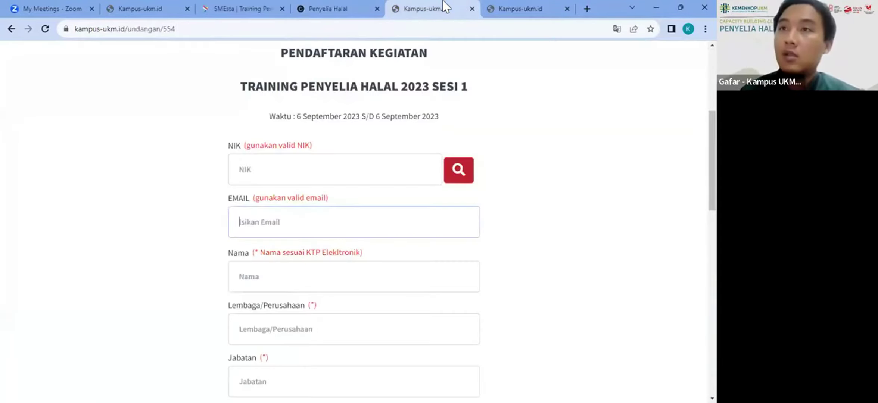
pyautogui.click(365, 4)
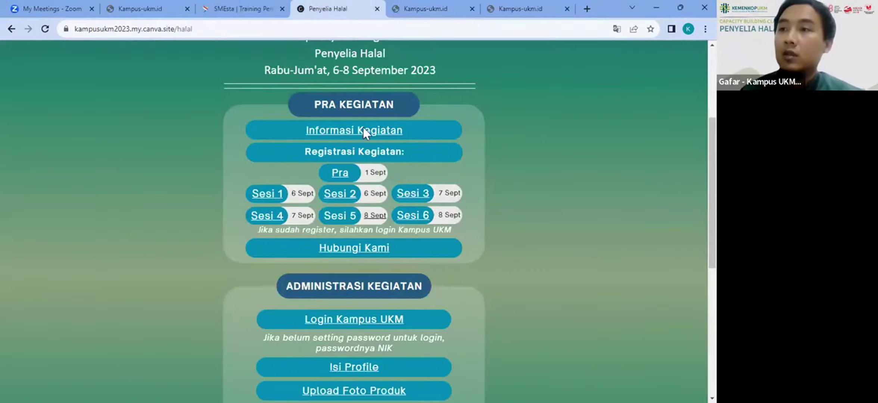
# Step: Open the Sesi 2 form and auto-fill the participant's details from their pasted NIK
pyautogui.click(331, 193)
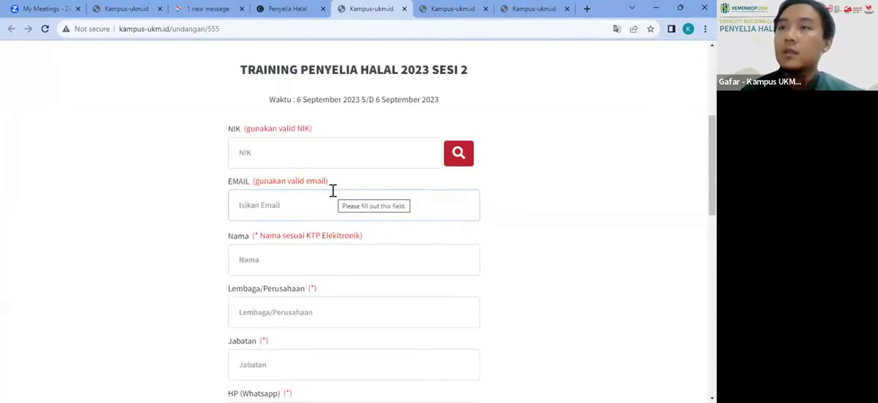
pyautogui.click(294, 151)
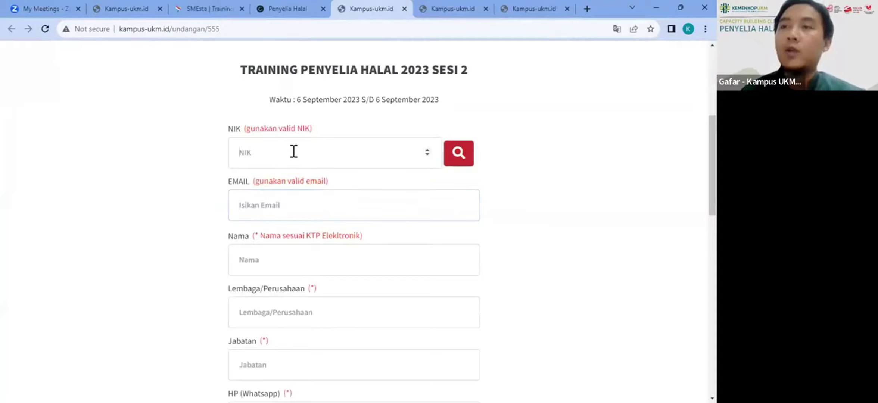
pyautogui.hotkey('ctrl', 'v')
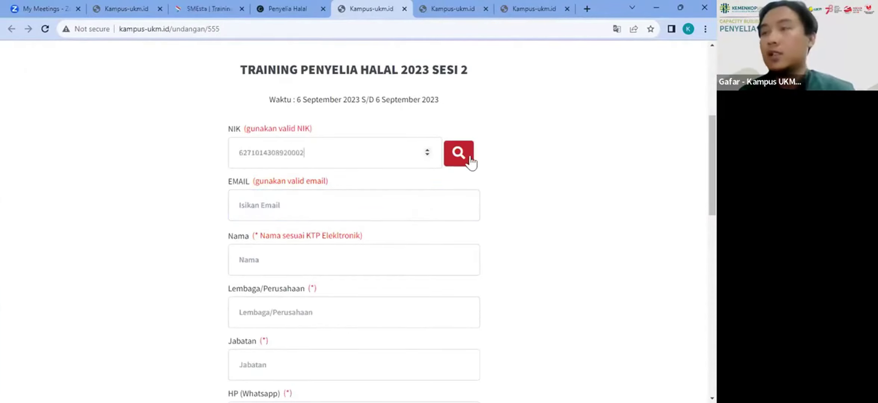
pyautogui.click(460, 153)
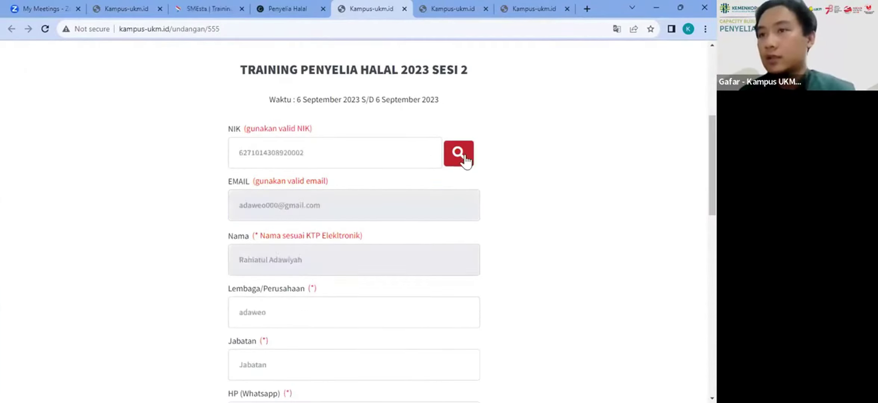
pyautogui.scroll(-4, 395, 230)
# Step: Enter Jabatan 'adaw', set gender to Perempuan, and edit the Lembaga/Perusahaan entry
pyautogui.click(371, 208)
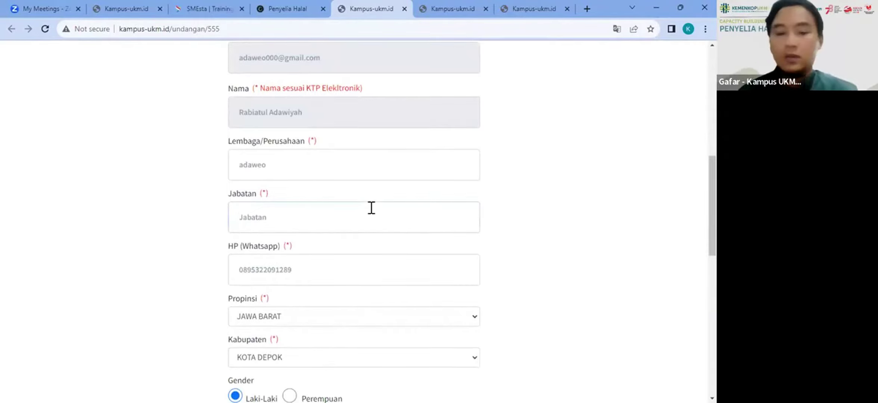
pyautogui.write('adaw')
pyautogui.scroll(-6, 370, 209)
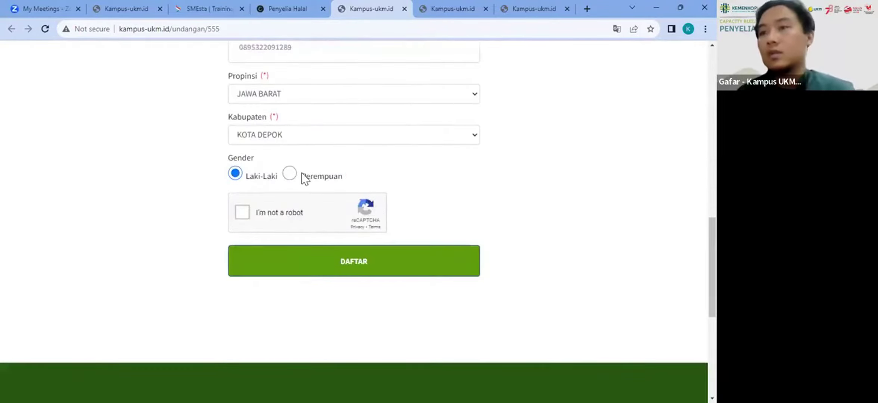
pyautogui.click(290, 174)
pyautogui.scroll(9, 292, 172)
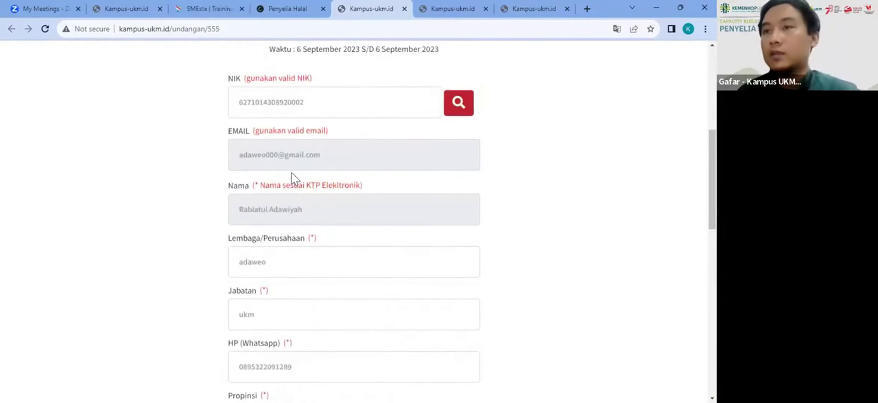
pyautogui.scroll(-2, 291, 172)
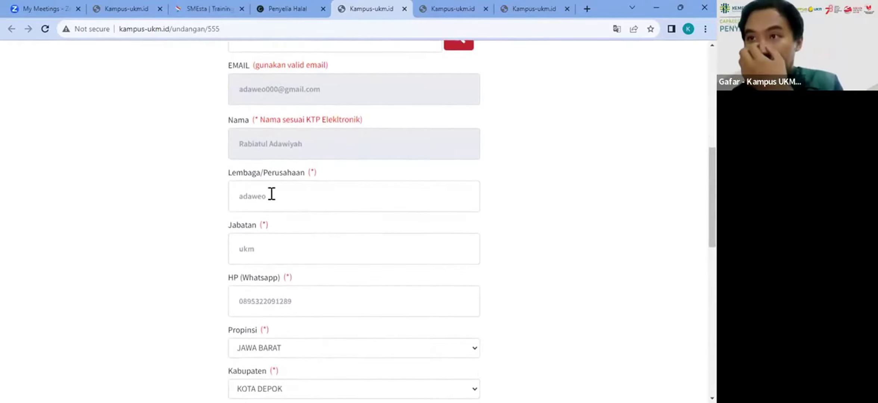
pyautogui.click(271, 194)
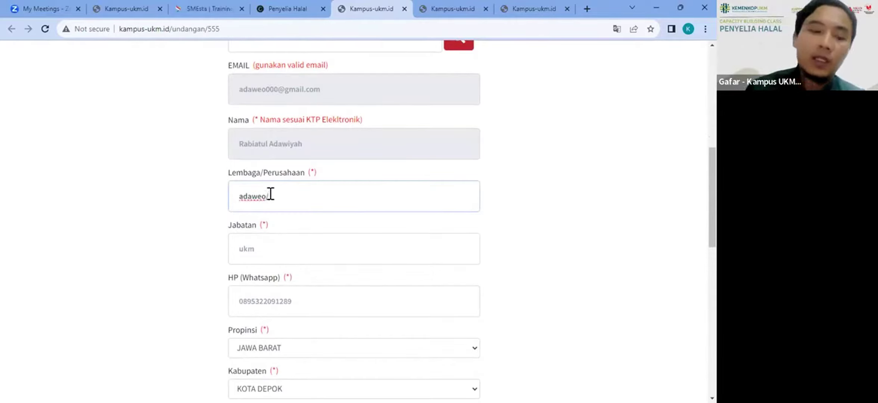
pyautogui.write('00')
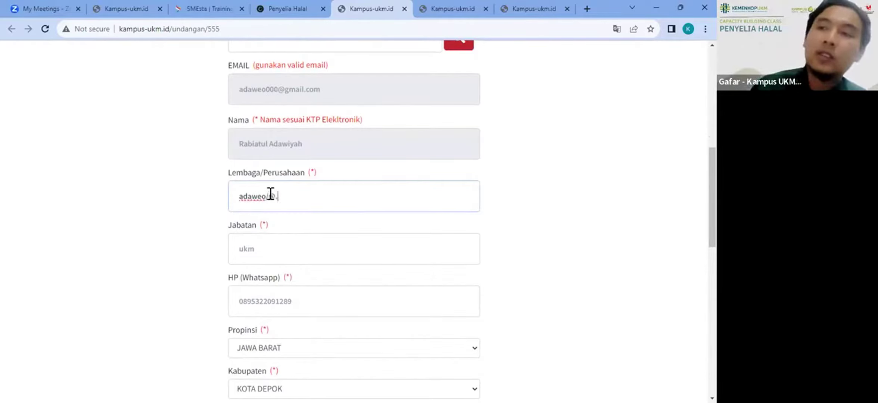
pyautogui.press('BackSpace')
pyautogui.press('BackSpace')
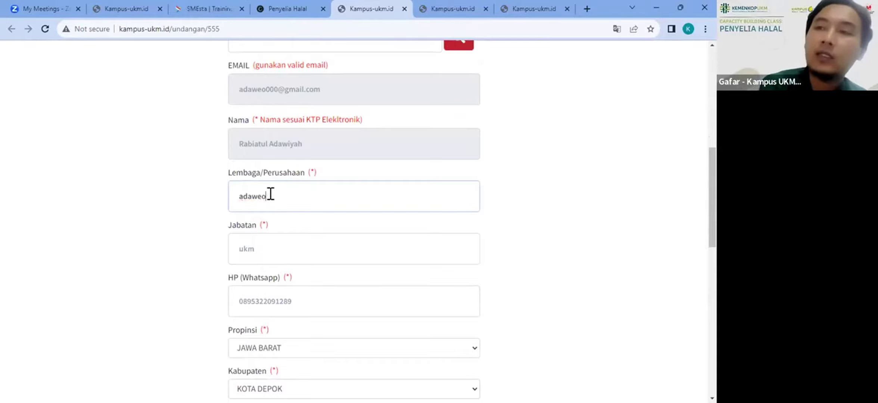
# Step: Submit the Sesi 2 form with DAFTAR, dismiss Pendaftaran Berhasil, and return to the event page
pyautogui.scroll(-4, 270, 193)
pyautogui.scroll(5, 287, 149)
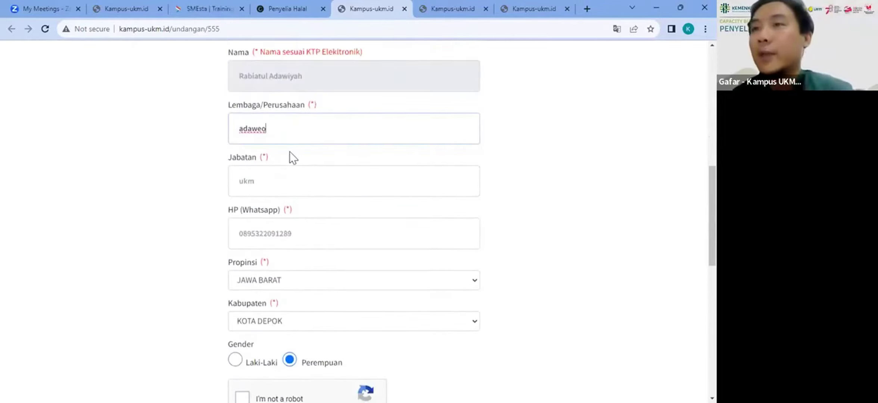
pyautogui.scroll(5, 285, 140)
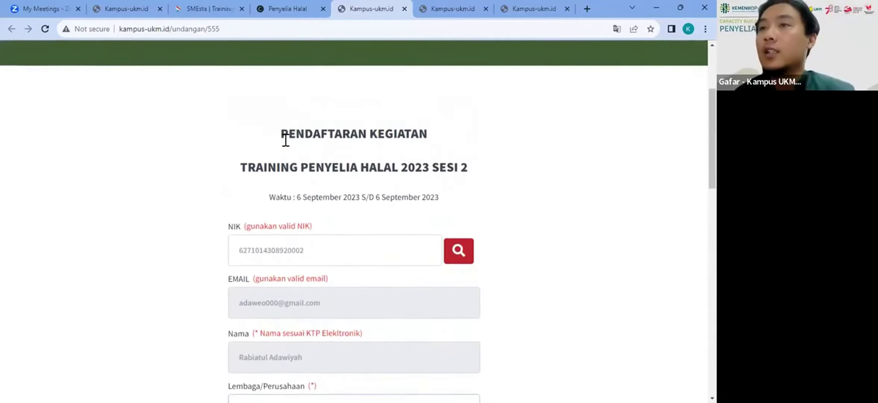
pyautogui.scroll(-4, 285, 140)
pyautogui.scroll(-2, 286, 140)
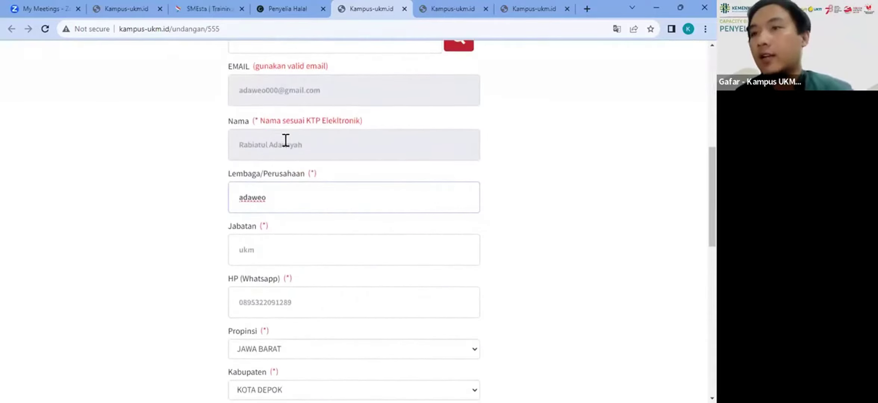
pyautogui.scroll(-3, 285, 140)
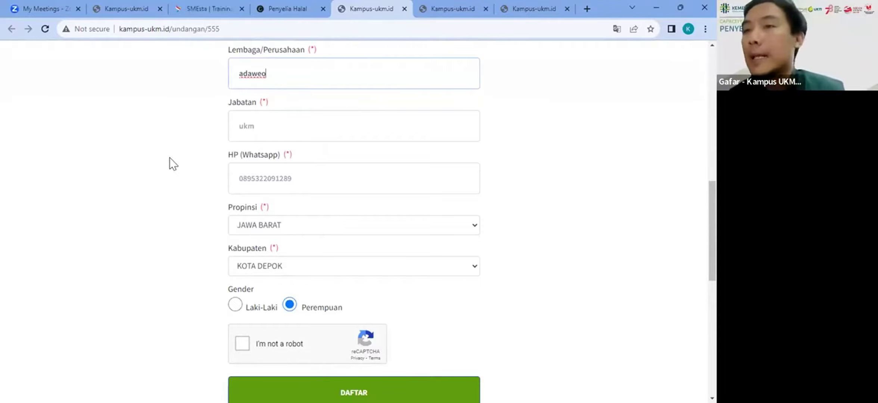
pyautogui.scroll(-3, 170, 158)
pyautogui.click(359, 281)
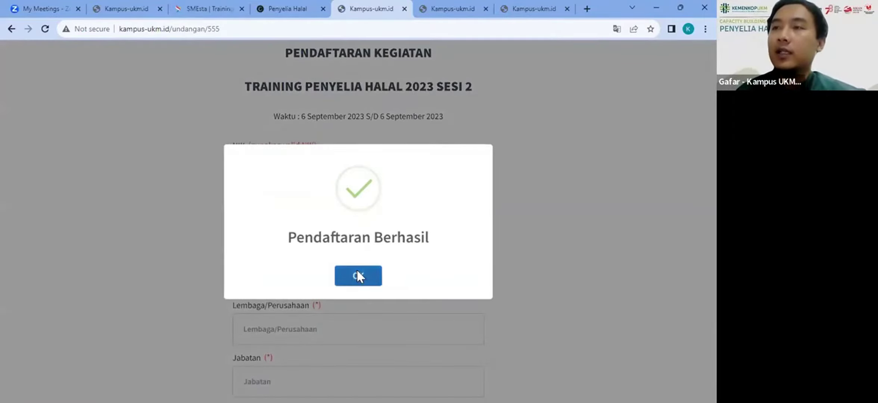
pyautogui.click(358, 272)
pyautogui.click(314, 8)
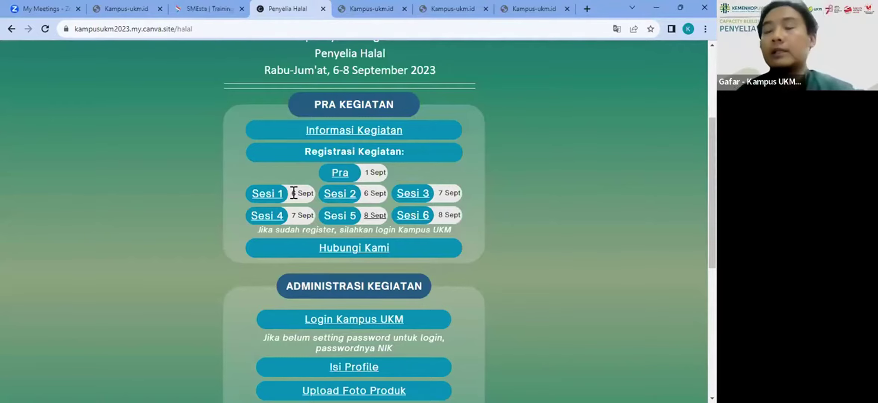
# Step: Paste a NIK into the leftover Sesi 2 form, then close that tab
pyautogui.click(363, 10)
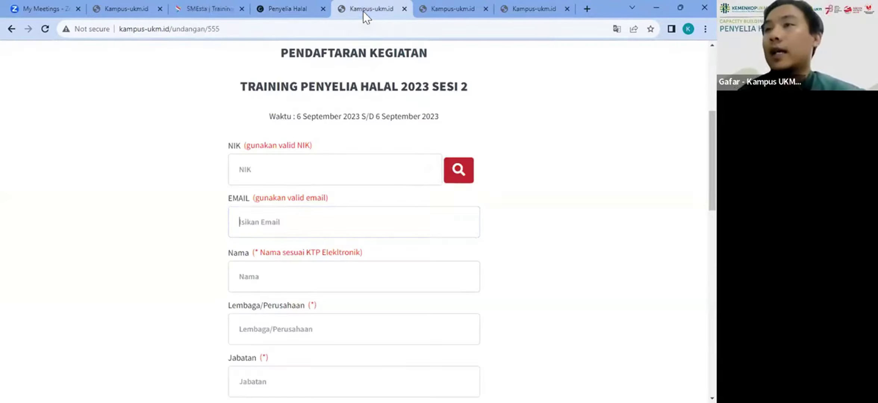
pyautogui.click(305, 176)
pyautogui.hotkey('ctrl', 'v')
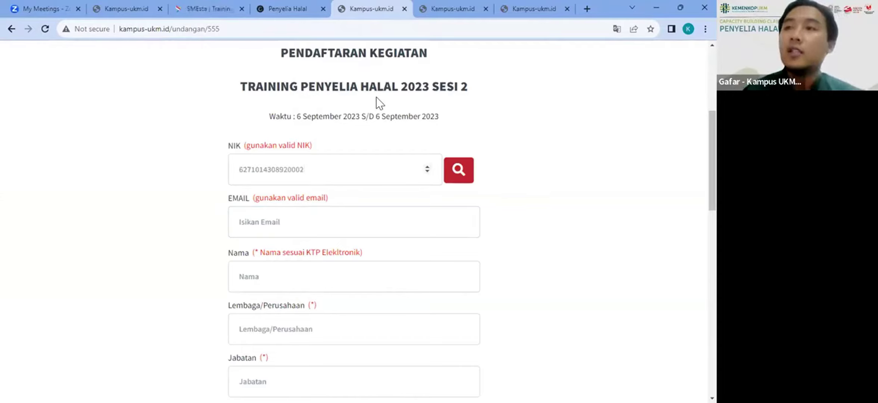
pyautogui.click(404, 9)
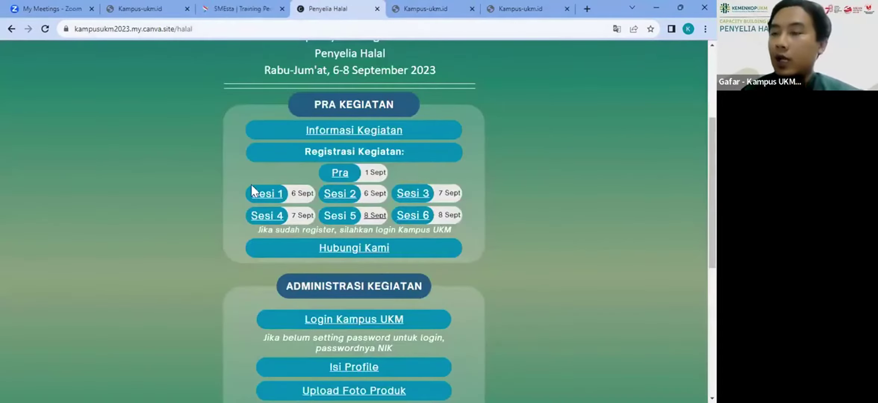
# Step: Open the Hubungi Kami link in Telegram Desktop to view the Kampus UKM Penyelia Halal group
pyautogui.click(346, 254)
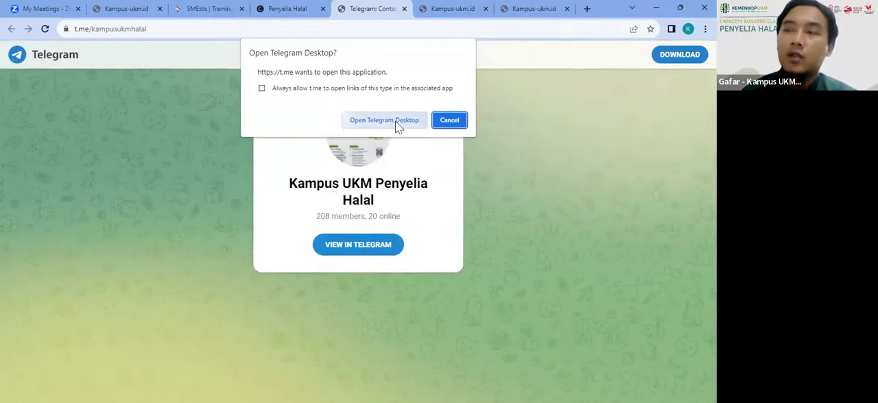
pyautogui.click(395, 120)
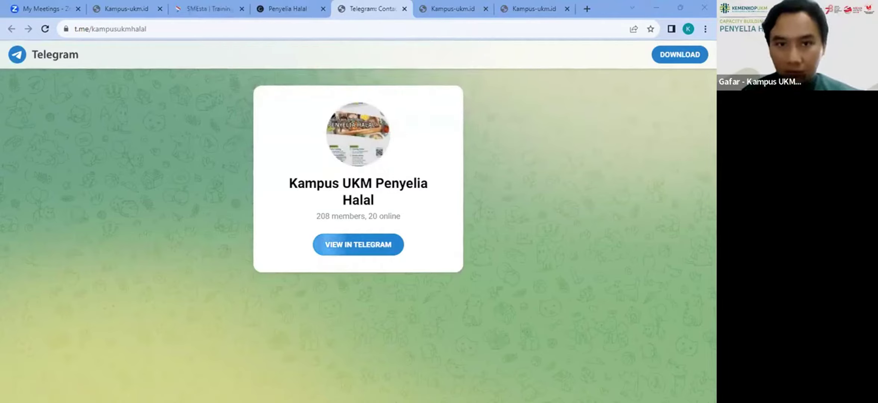
pyautogui.hotkey('alt', 'Tab')
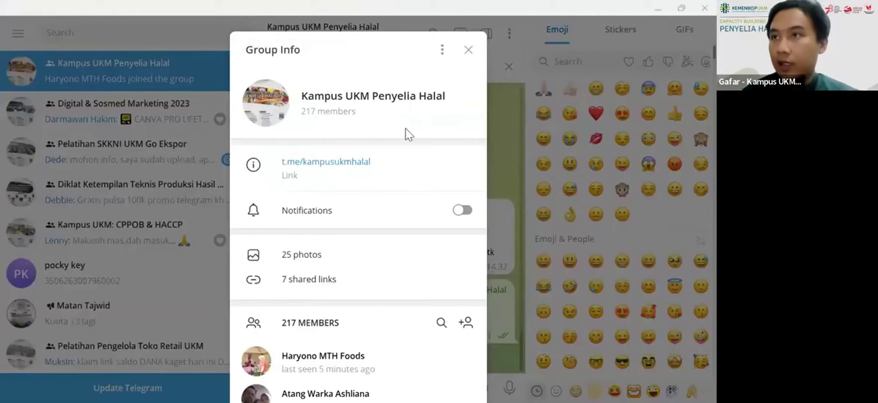
# Step: Close the Group Info dialog, scroll through the Kampus UKM Penyelia Halal chat, and minimize Telegram
pyautogui.click(468, 50)
pyautogui.scroll(15, 440, 129)
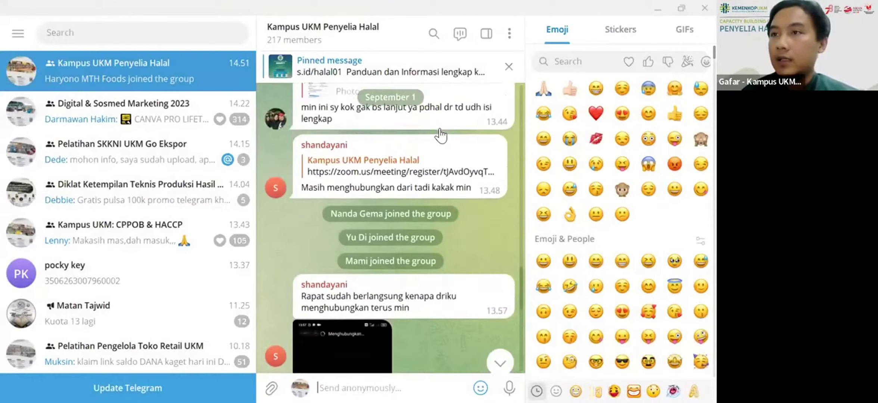
pyautogui.scroll(20, 439, 129)
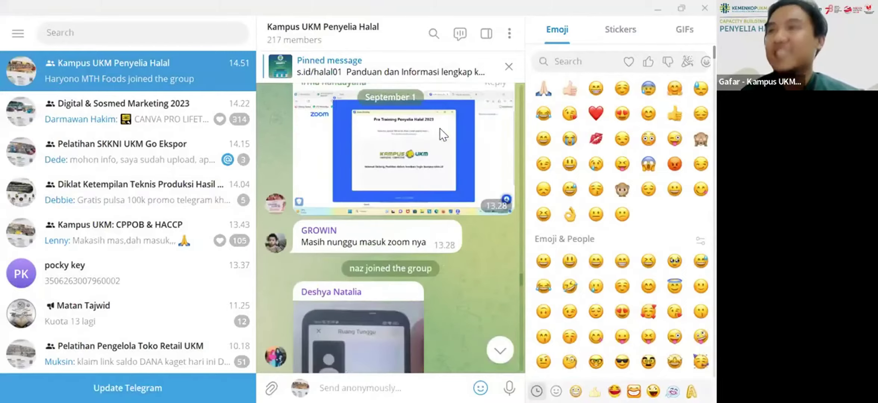
pyautogui.scroll(6, 440, 128)
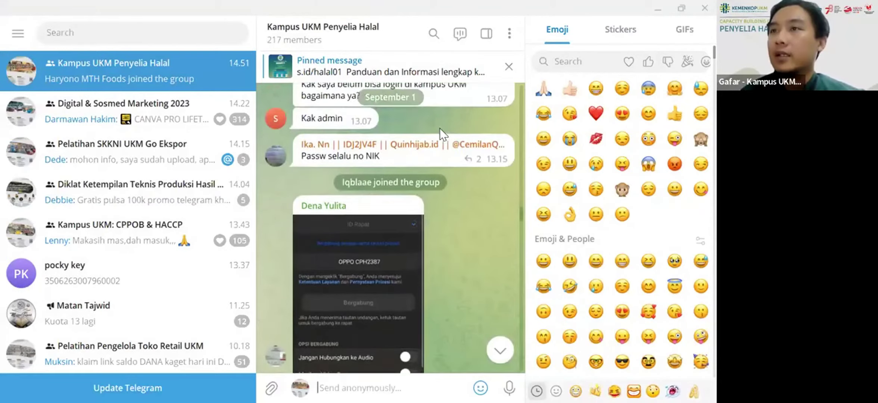
pyautogui.scroll(-10, 440, 128)
pyautogui.scroll(-15, 439, 128)
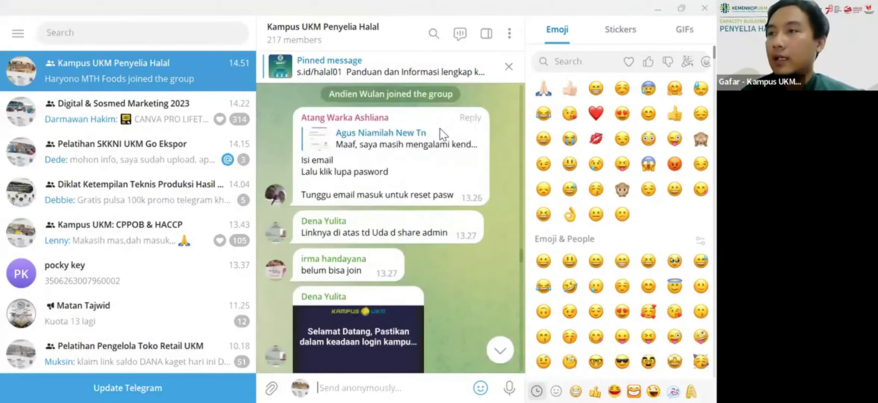
pyautogui.scroll(-10, 460, 210)
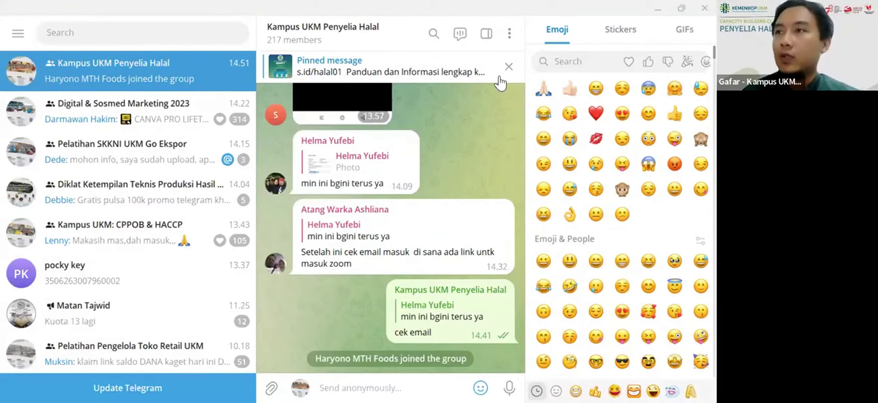
pyautogui.click(654, 11)
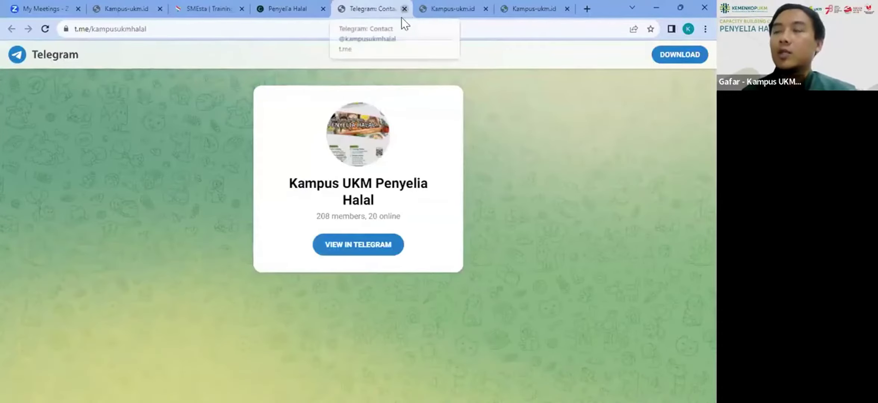
# Step: Close the Telegram group page and scroll the Penyelia Halal event page to the Pra and Sesi 1–6 links
pyautogui.click(404, 9)
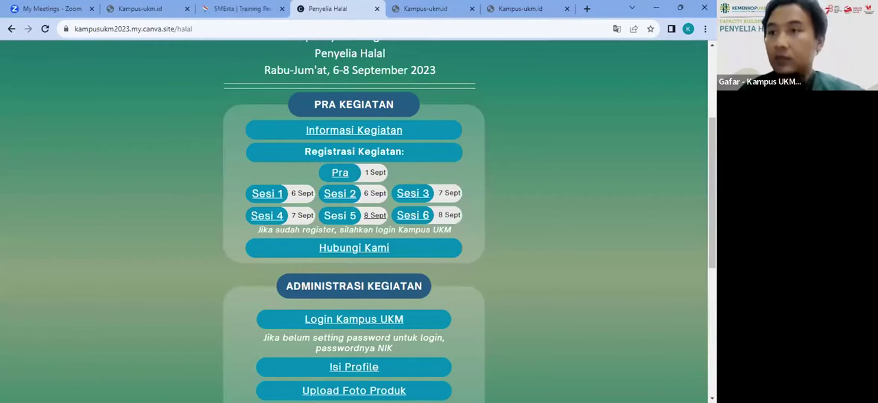
pyautogui.scroll(-1, 397, 165)
pyautogui.scroll(-8, 397, 164)
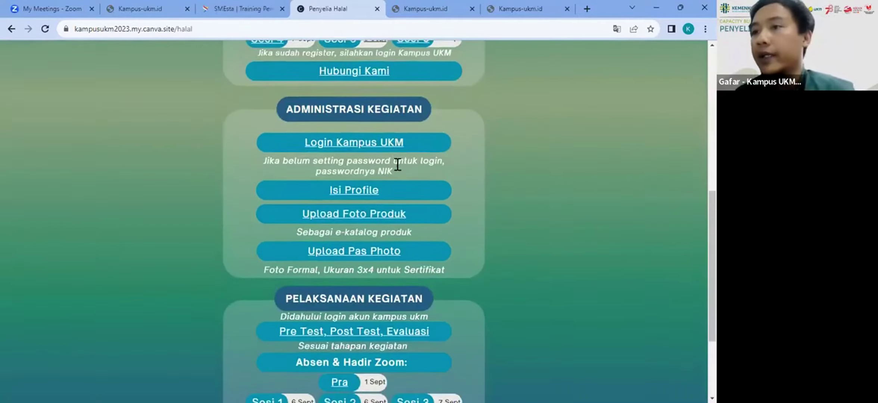
pyautogui.scroll(5, 397, 164)
pyautogui.scroll(10, 398, 164)
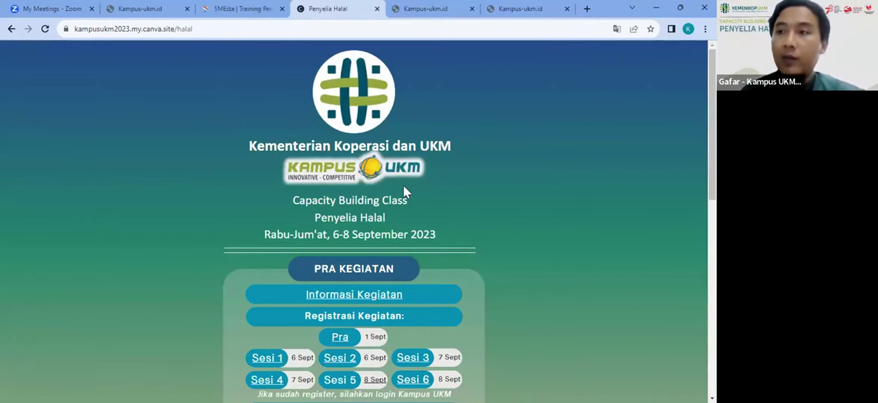
pyautogui.scroll(-3, 376, 235)
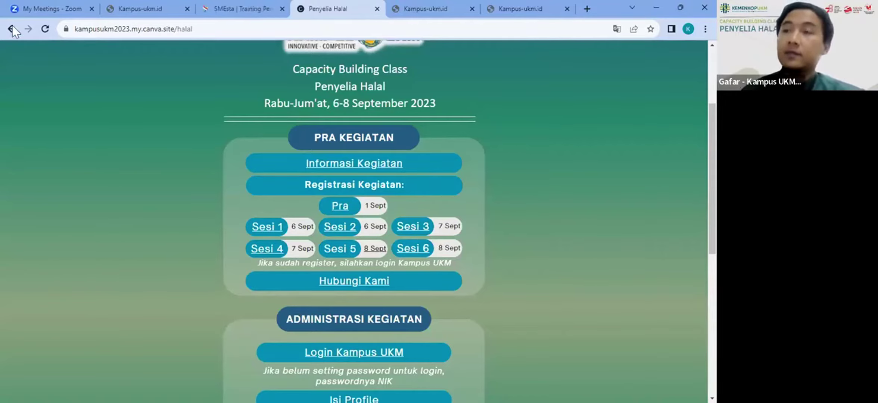
# Step: Close the leftover registration tabs, open the Sesi 1 form, and look up the participant by pasted NIK
pyautogui.click(435, 7)
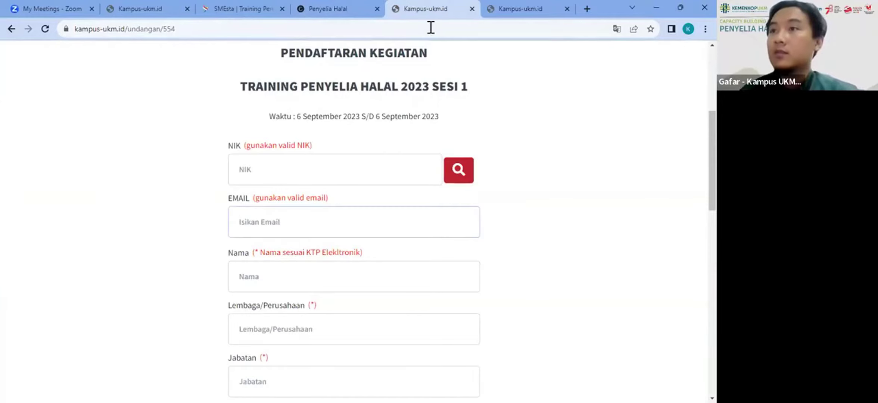
pyautogui.click(472, 9)
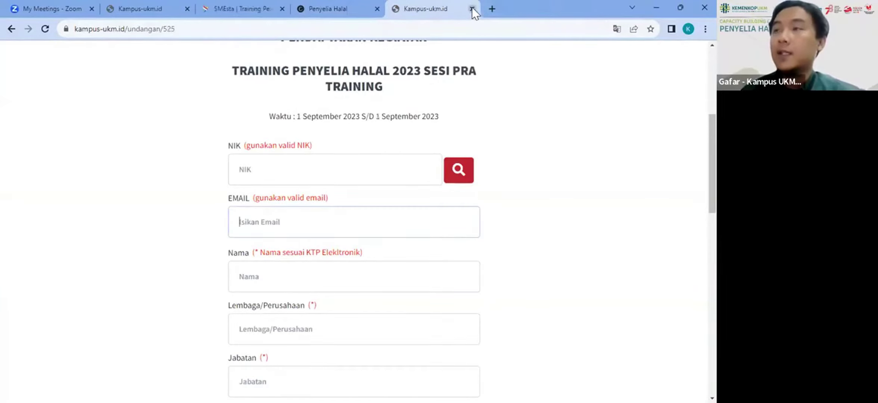
pyautogui.click(472, 8)
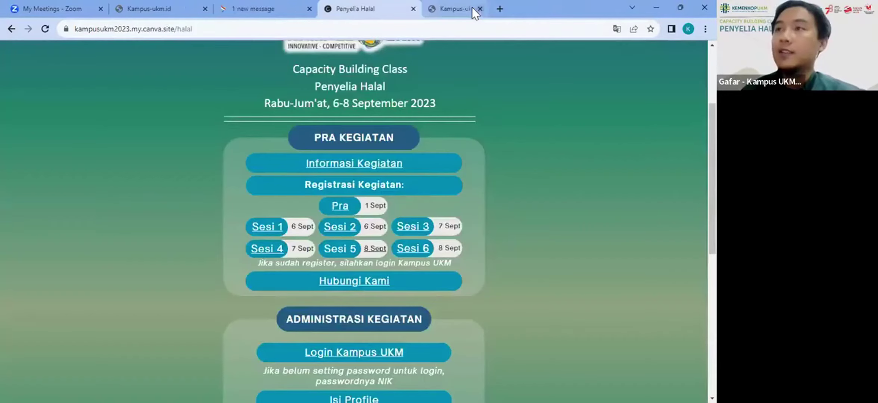
pyautogui.click(264, 224)
pyautogui.click(333, 147)
pyautogui.hotkey('ctrl', 'v')
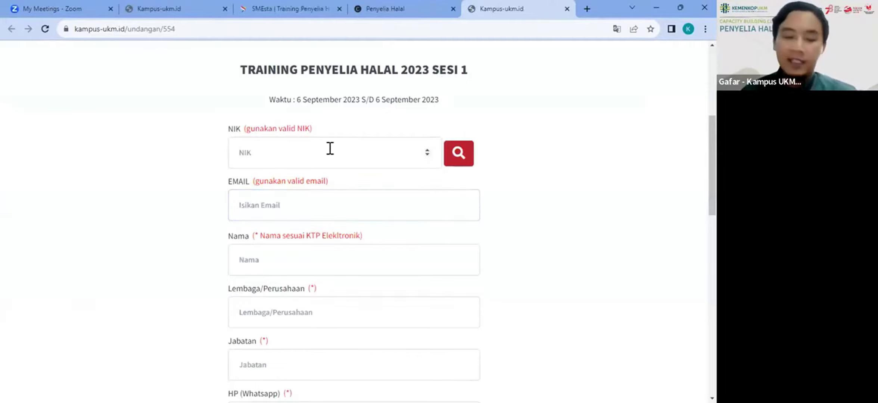
pyautogui.click(461, 166)
# Step: Enter Jabatan 'ukm', choose Perempuan, submit, and dismiss the already-registered error
pyautogui.scroll(-4, 431, 193)
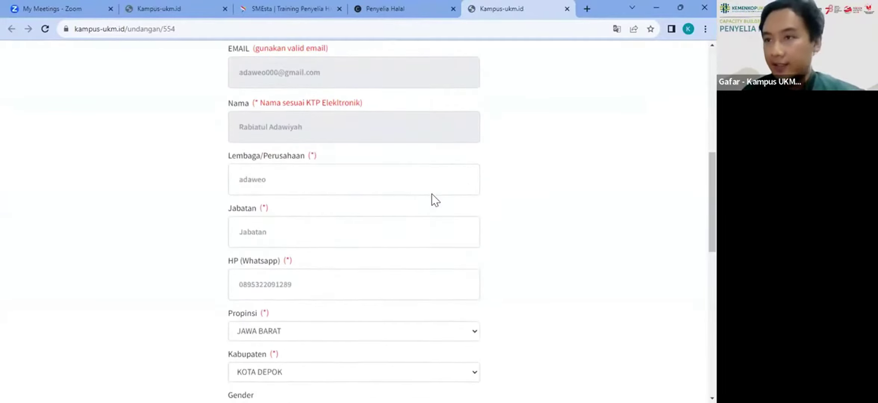
pyautogui.click(372, 165)
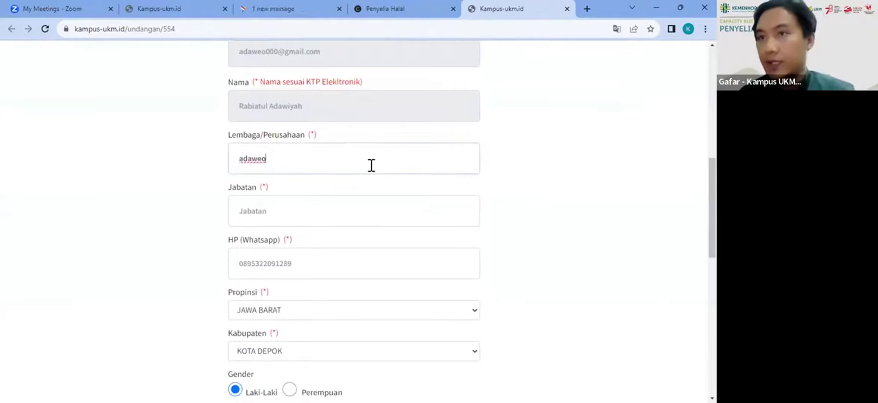
pyautogui.click(320, 210)
pyautogui.write('ukm')
pyautogui.scroll(-5, 320, 210)
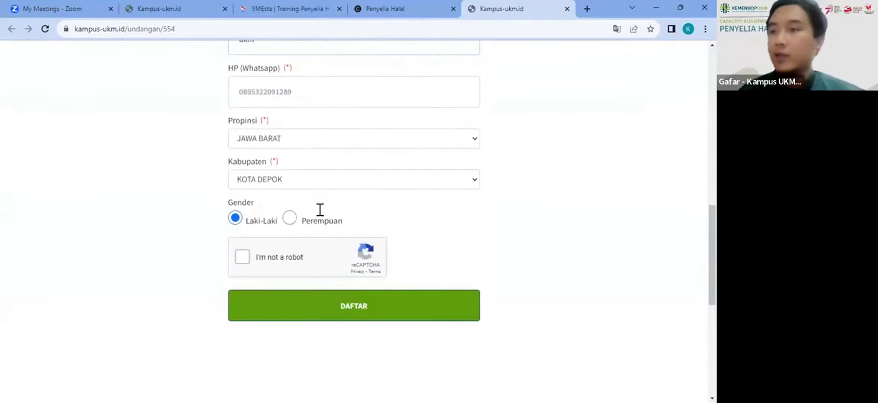
pyautogui.click(290, 218)
pyautogui.click(371, 313)
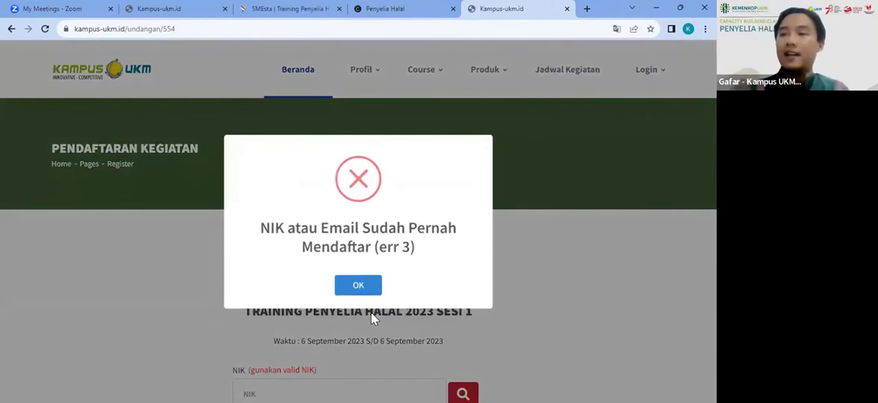
pyautogui.click(371, 313)
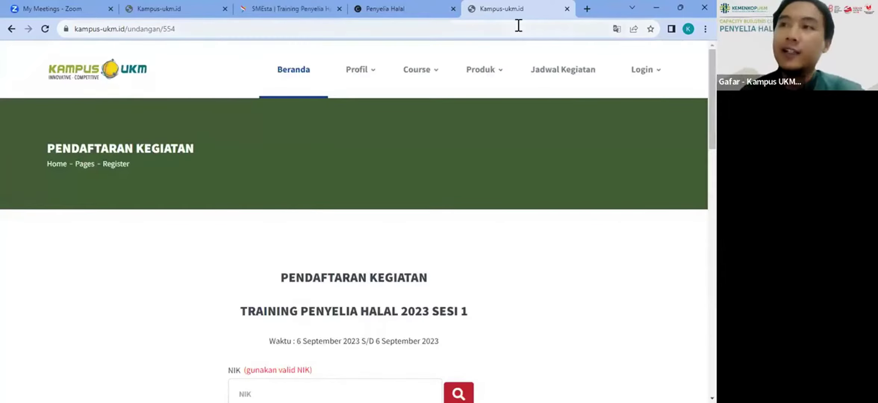
# Step: Close the Sesi 1 registration tab and scroll the Penyelia Halal page down to Administrasi Kegiatan
pyautogui.click(567, 9)
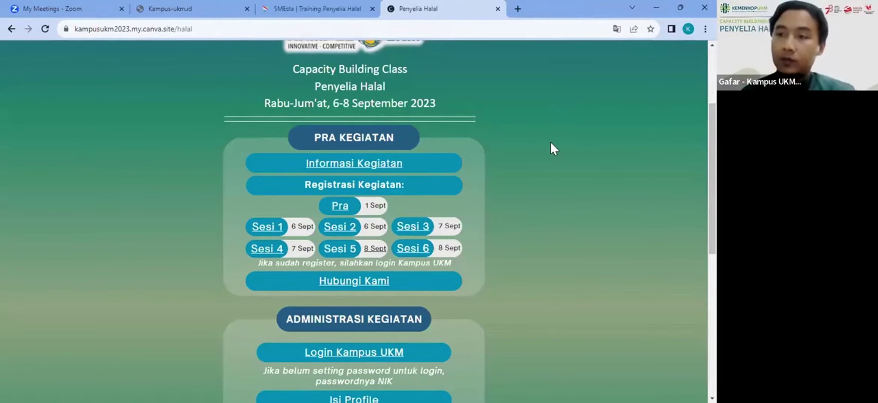
pyautogui.scroll(-2, 550, 142)
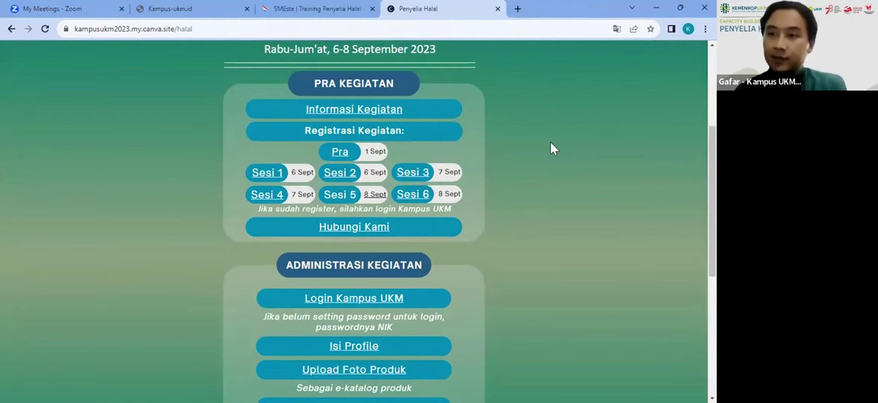
pyautogui.scroll(-1, 551, 144)
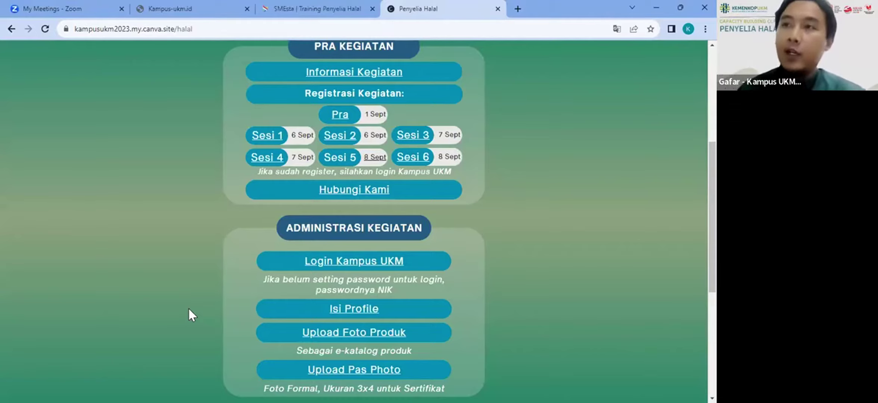
# Step: Reach the Kampus UKM login page through the site's Login menu
pyautogui.click(517, 8)
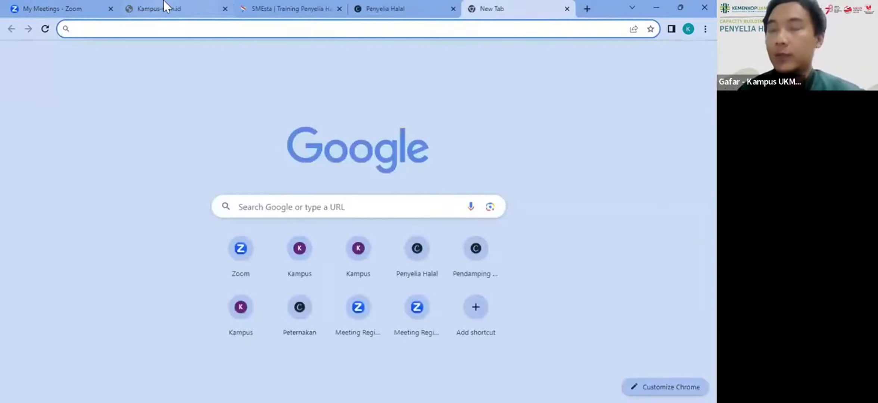
pyautogui.click(168, 7)
pyautogui.moveTo(619, 68)
pyautogui.click(591, 109)
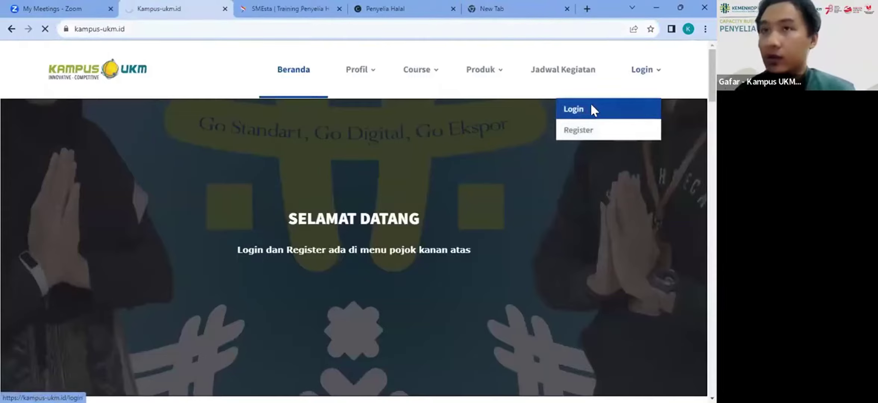
pyautogui.click(289, 323)
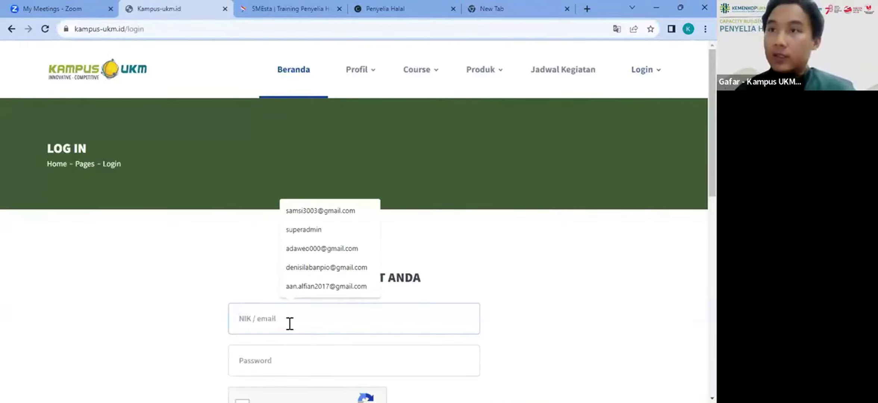
pyautogui.click(11, 29)
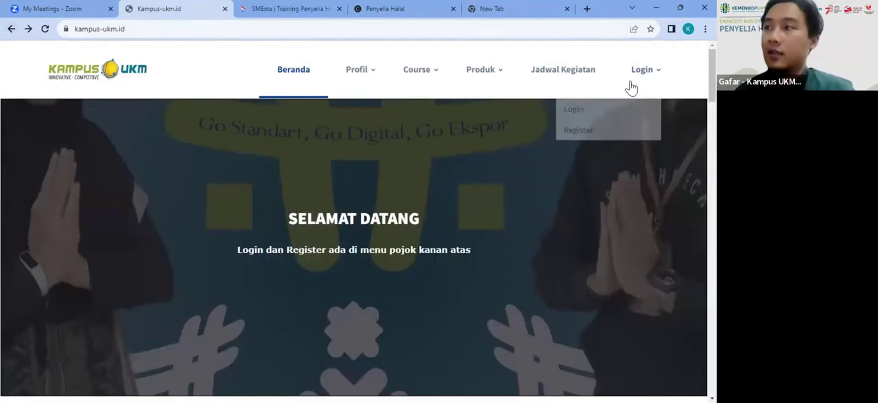
pyautogui.moveTo(641, 82)
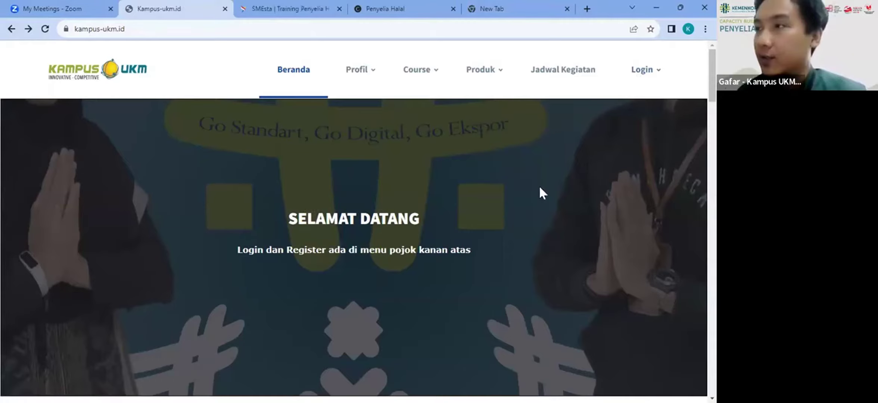
pyautogui.click(388, 8)
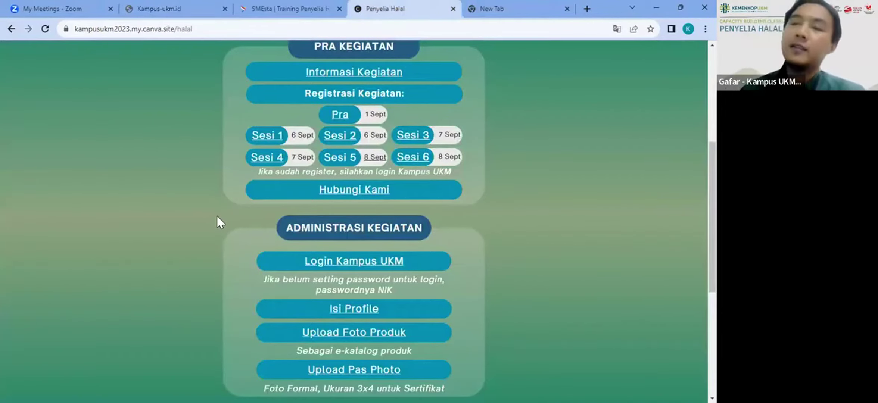
pyautogui.click(179, 1)
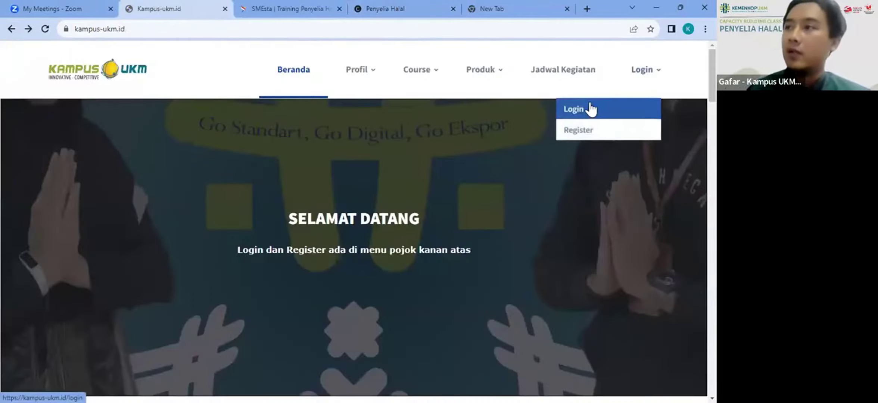
pyautogui.click(591, 108)
# Step: Log in with the participant's NIK and password, retyping the password after an error, then sign out
pyautogui.hotkey('ctrl', 'v')
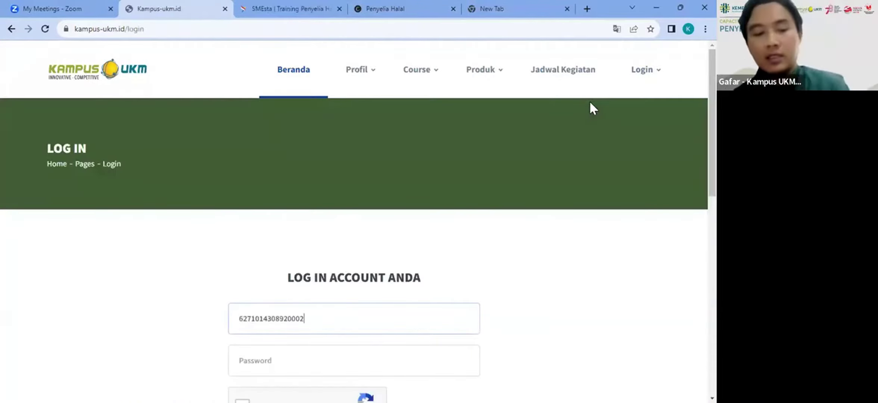
pyautogui.press('Tab')
pyautogui.hotkey('ctrl', 'v')
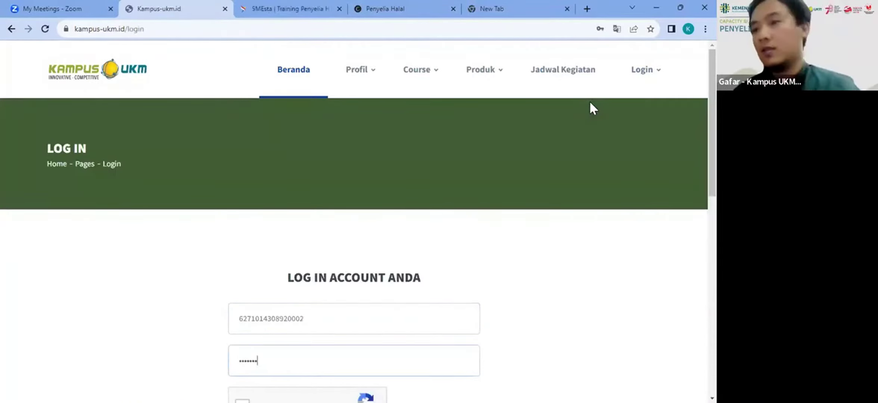
pyautogui.press('Return')
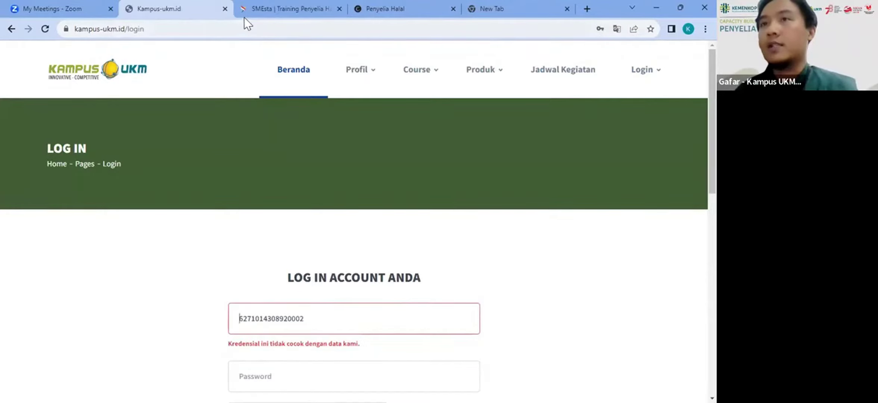
pyautogui.click(310, 369)
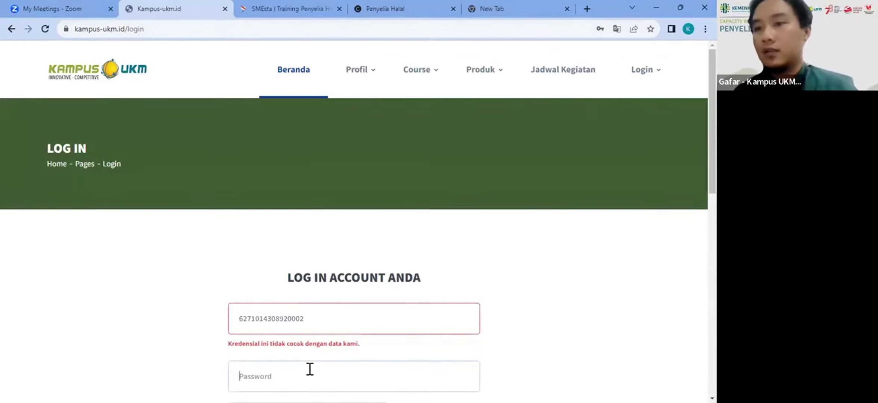
pyautogui.write('••••••')
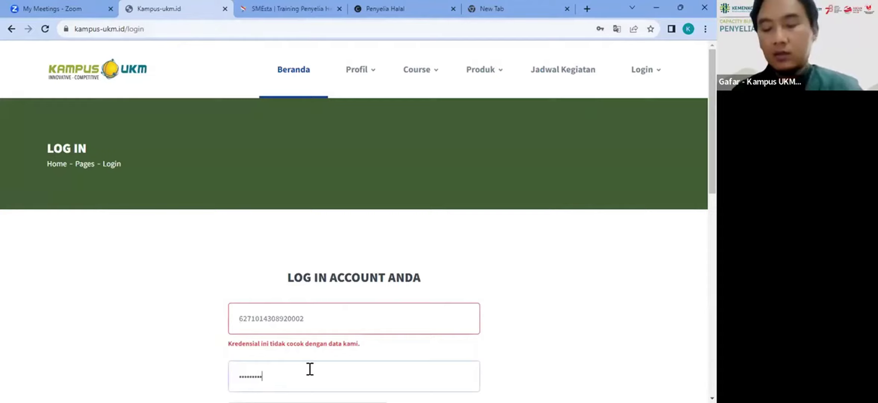
pyautogui.press('Return')
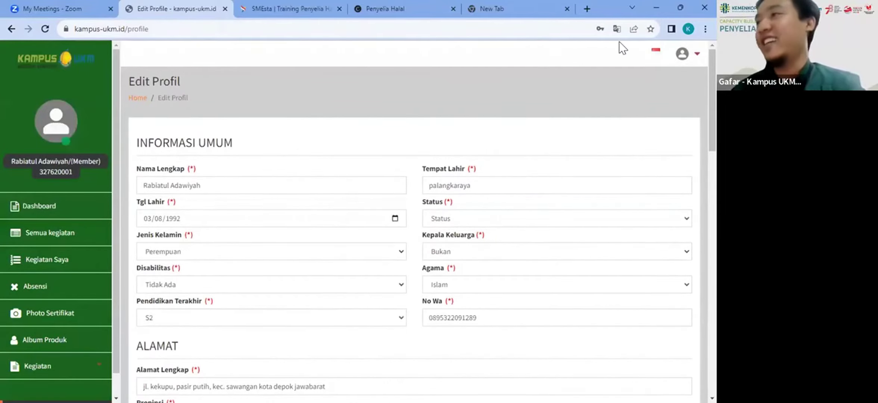
pyautogui.click(682, 53)
pyautogui.click(677, 143)
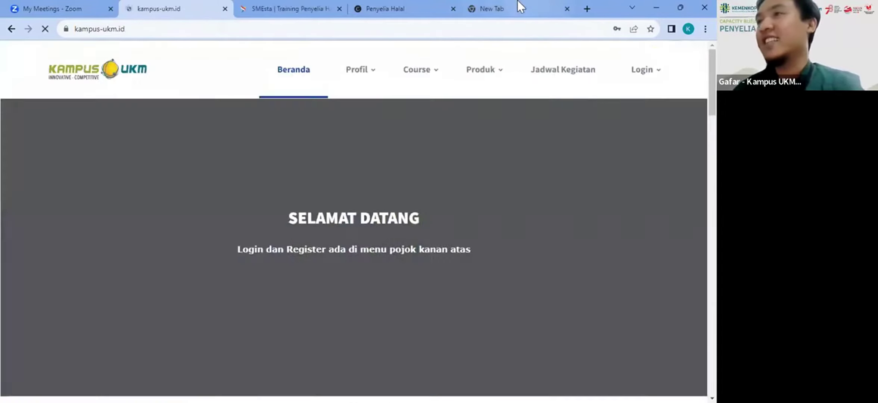
# Step: Open the Login Kampus UKM link from the Penyelia Halal event page in a new tab
pyautogui.click(517, 2)
pyautogui.click(372, 2)
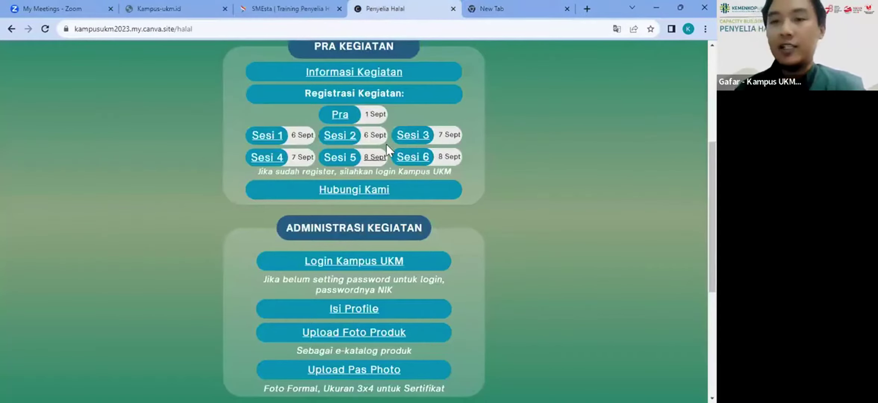
pyautogui.scroll(1, 183, 206)
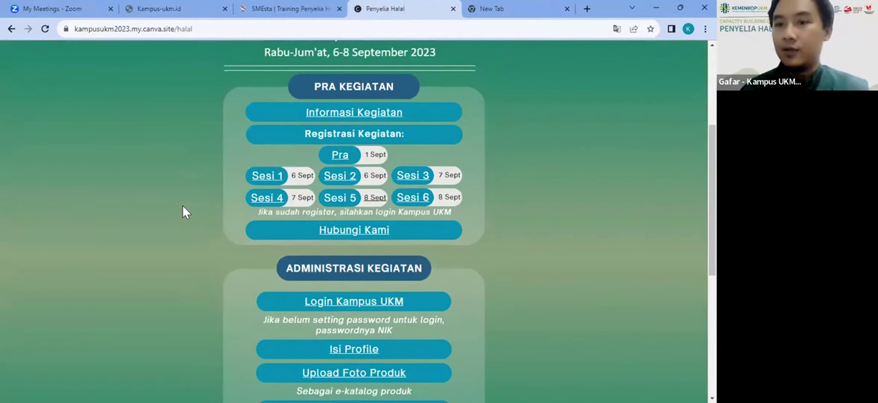
pyautogui.scroll(-1, 183, 206)
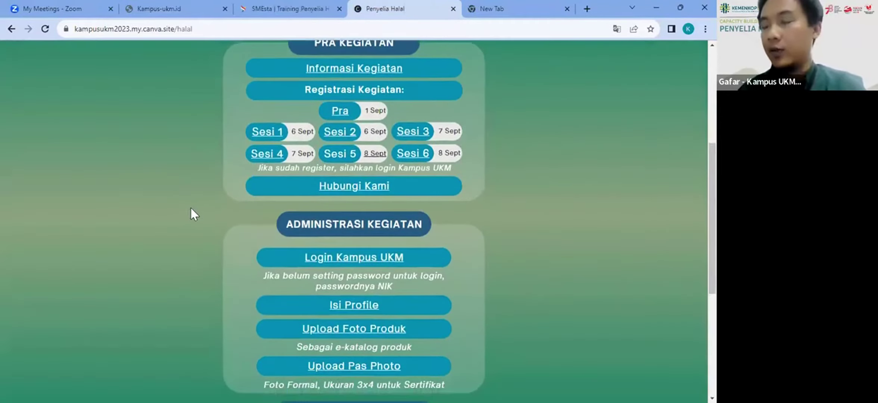
pyautogui.scroll(-2, 192, 212)
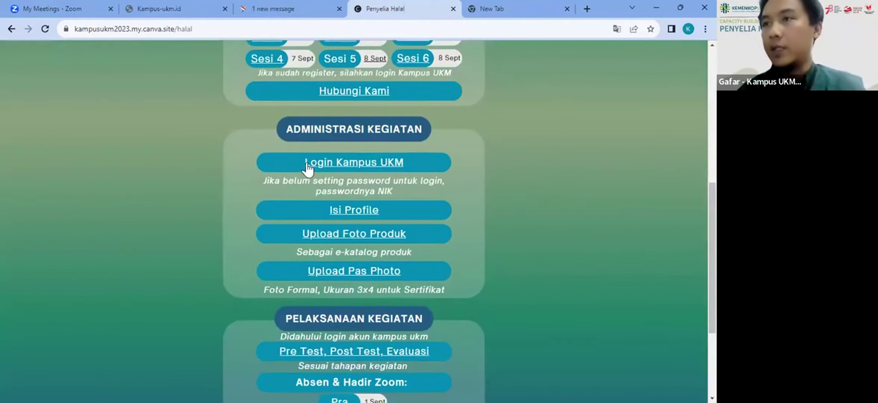
pyautogui.click(342, 168)
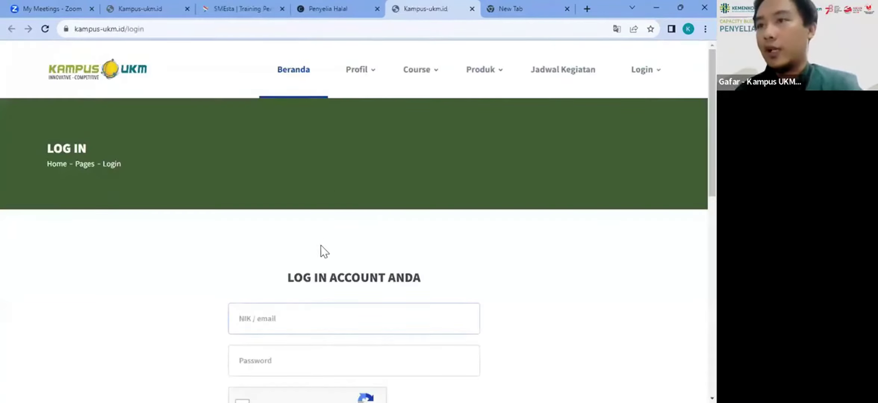
# Step: Visit the login page from the Kampus UKM home tab, then go back to the home page
pyautogui.click(165, 8)
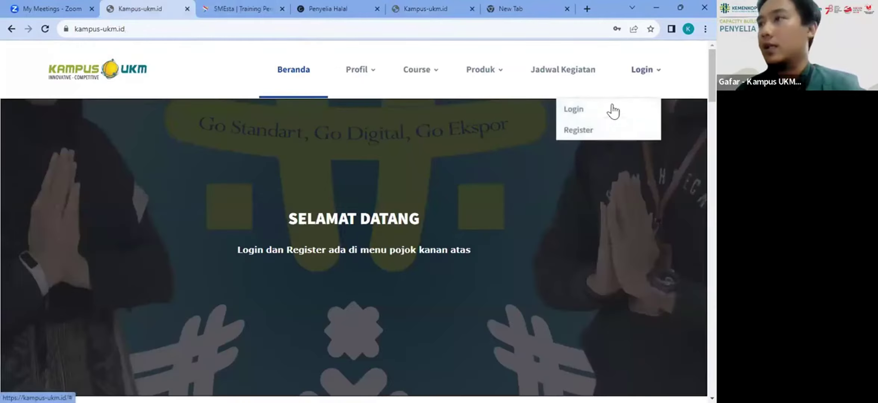
pyautogui.click(612, 111)
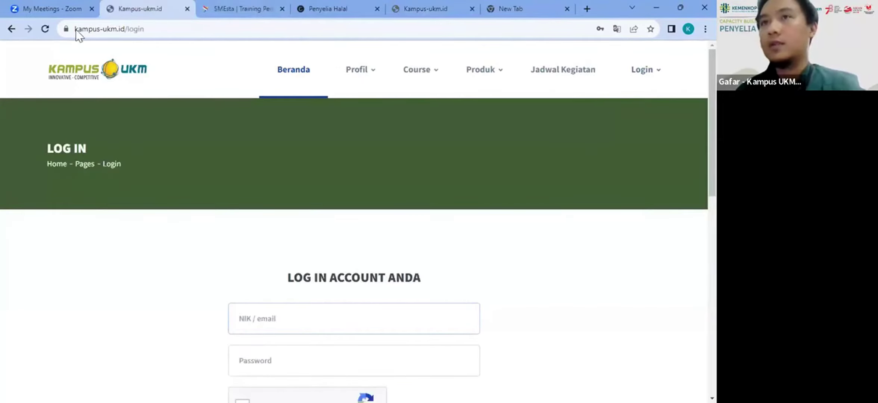
pyautogui.click(12, 29)
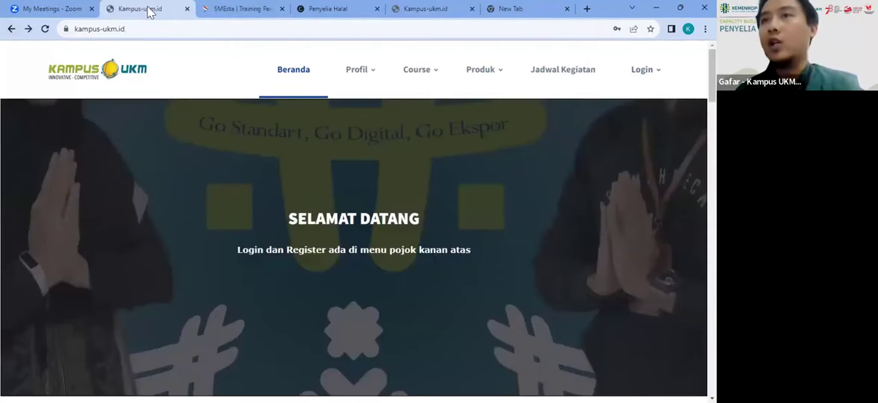
# Step: In a restored browser window, expand the site's navigation menu to reveal Login options, then re-maximize
pyautogui.doubleClick(605, 11)
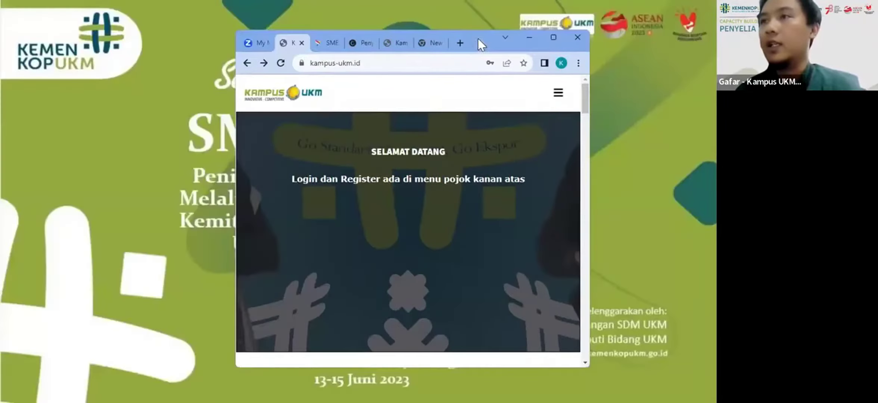
pyautogui.click(556, 95)
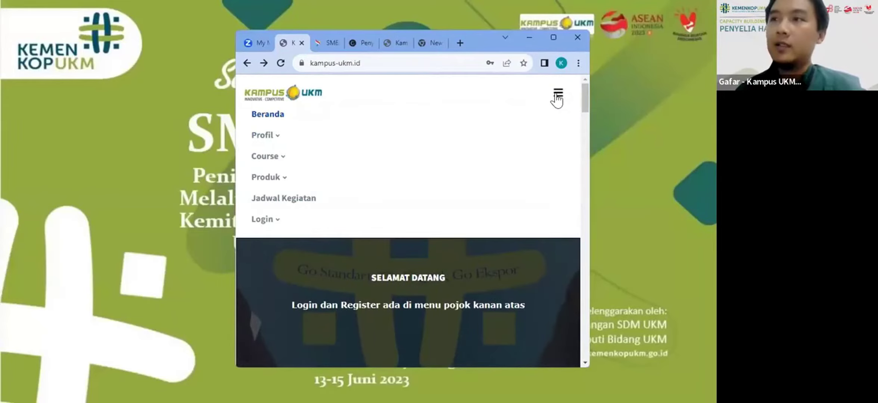
pyautogui.click(266, 221)
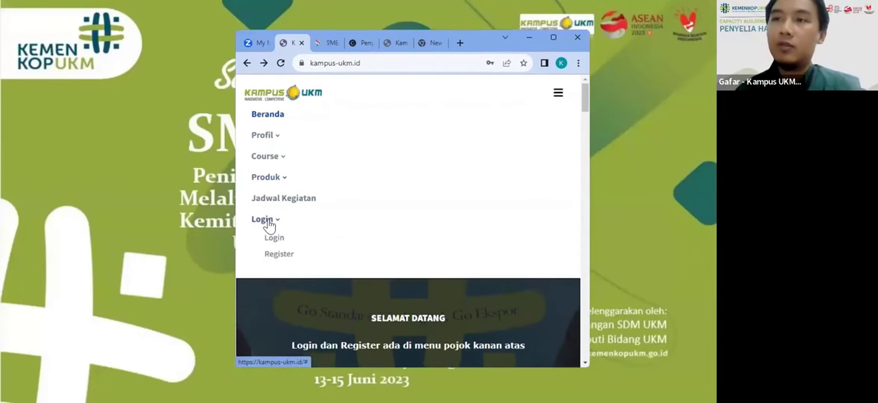
pyautogui.click(553, 98)
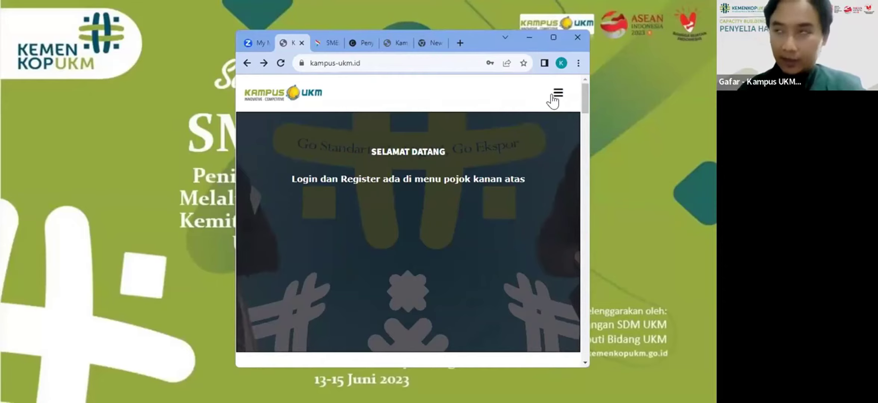
pyautogui.click(552, 37)
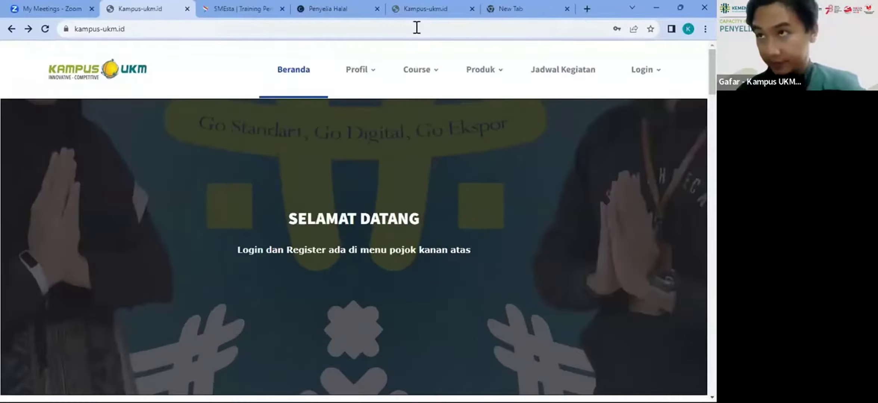
# Step: Open the Login Kampus UKM link from the Penyelia Halal page and focus the NIK/email field
pyautogui.click(338, 1)
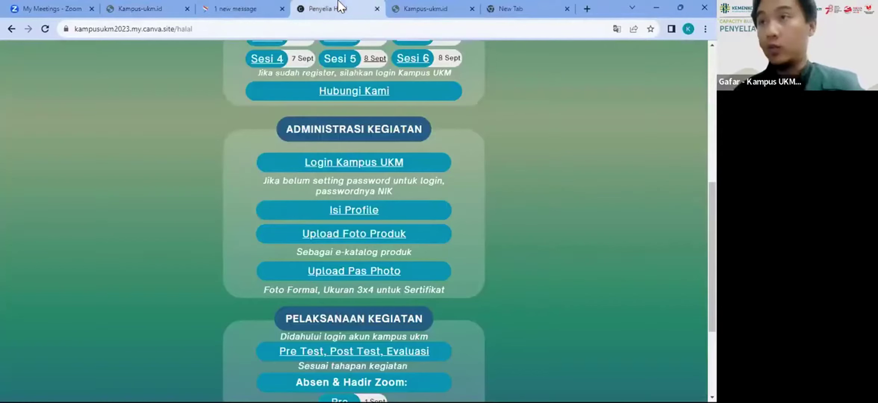
pyautogui.click(317, 164)
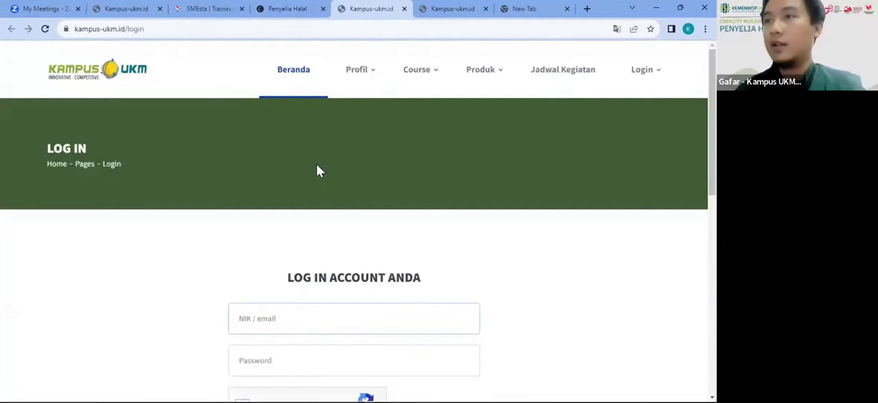
pyautogui.click(272, 327)
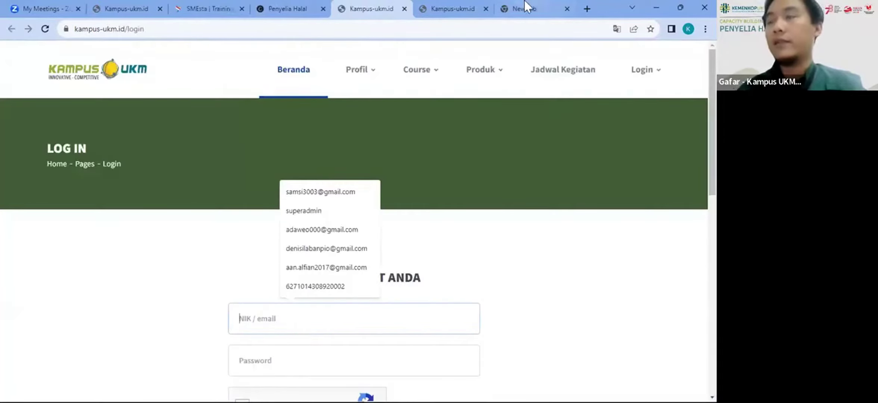
# Step: Close the empty and duplicate login tabs, then fill the NIK field from a saved entry
pyautogui.click(566, 8)
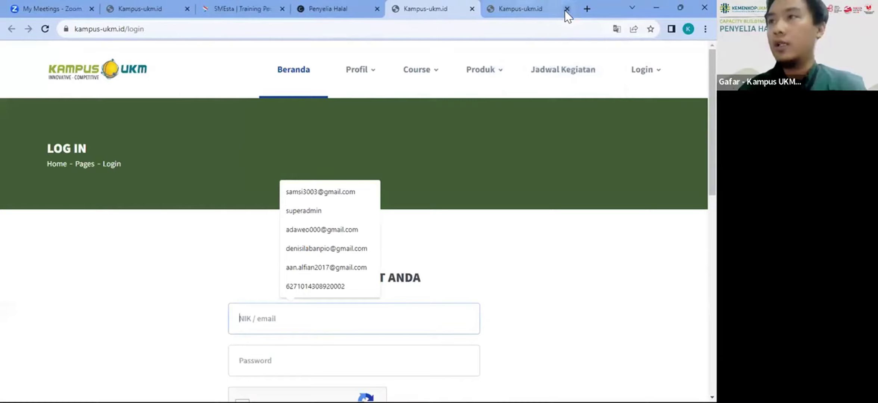
pyautogui.click(564, 8)
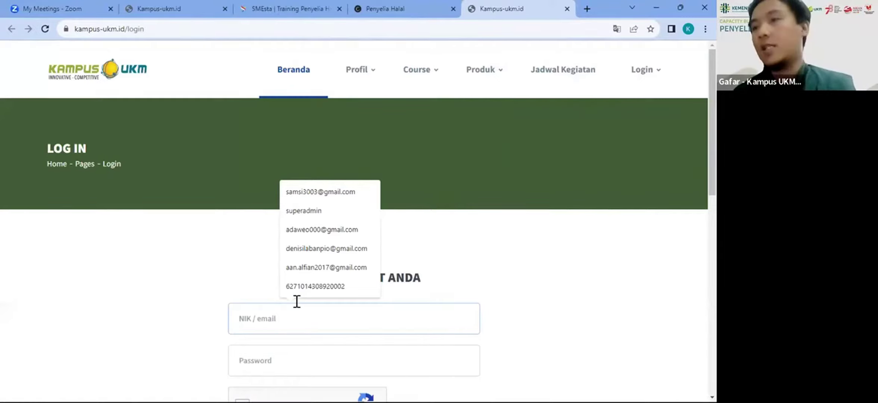
pyautogui.click(302, 287)
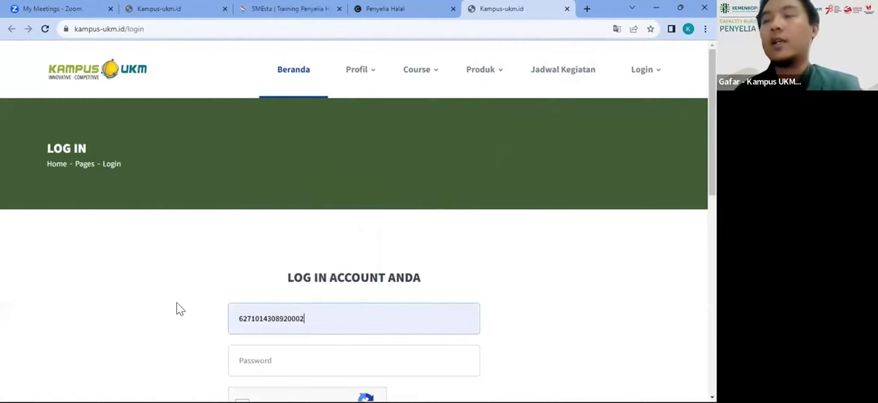
pyautogui.scroll(-3, 177, 302)
pyautogui.scroll(-1, 176, 302)
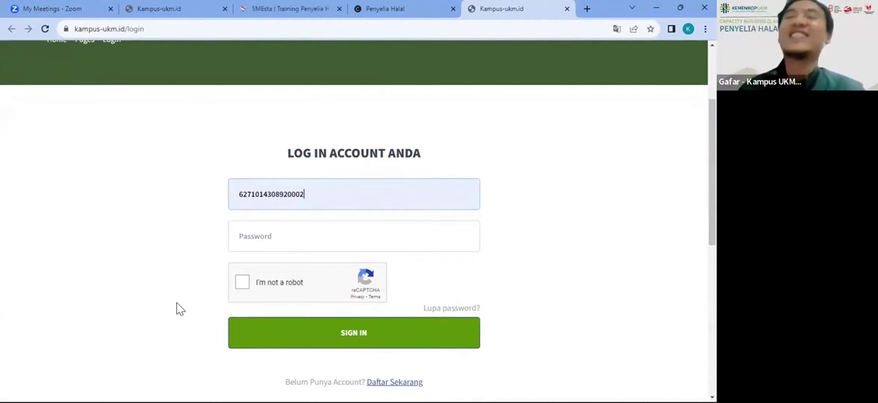
# Step: Paste the saved password into the login form, then return to the Penyelia Halal session links
pyautogui.click(316, 226)
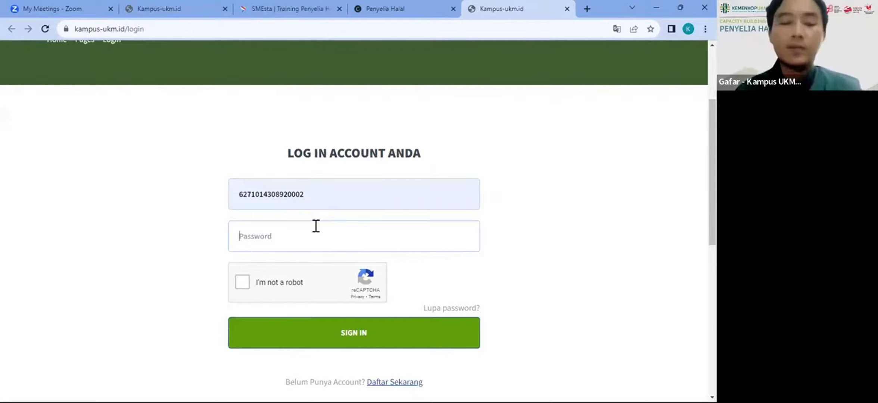
pyautogui.hotkey('ctrl', 'v')
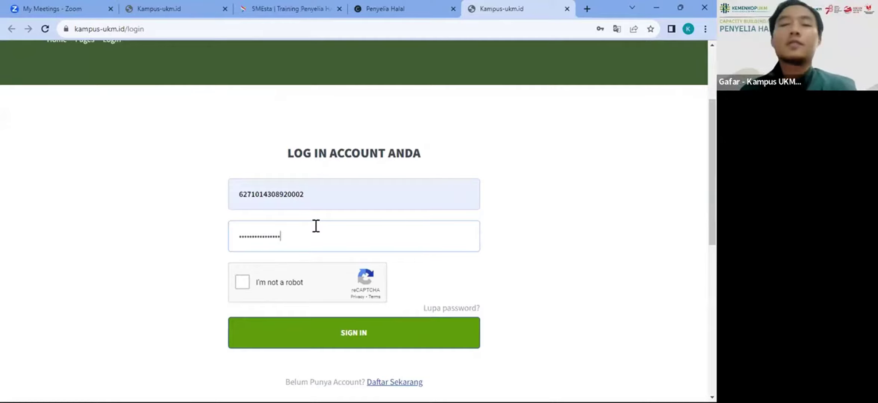
pyautogui.hotkey('ctrl', 'a')
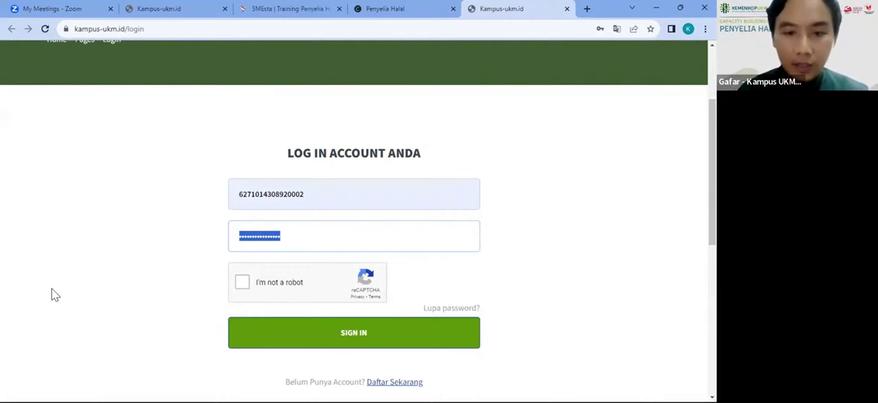
pyautogui.click(380, 4)
pyautogui.scroll(4, 340, 137)
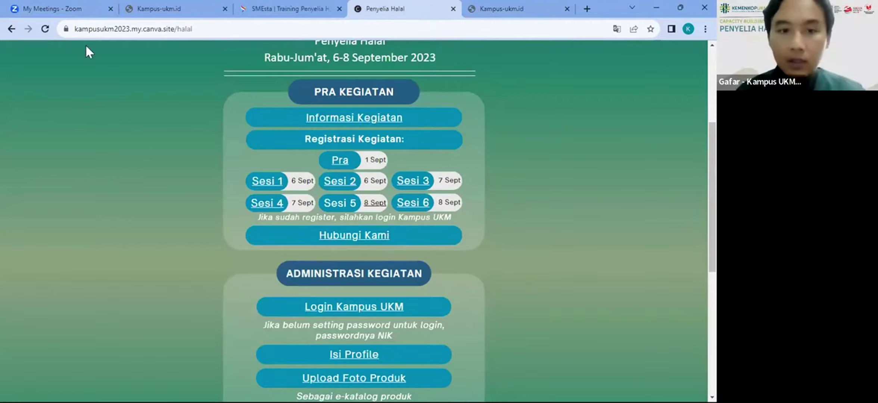
# Step: Open the Sesi 1 registration form and submit it
pyautogui.click(270, 182)
pyautogui.scroll(-6, 392, 191)
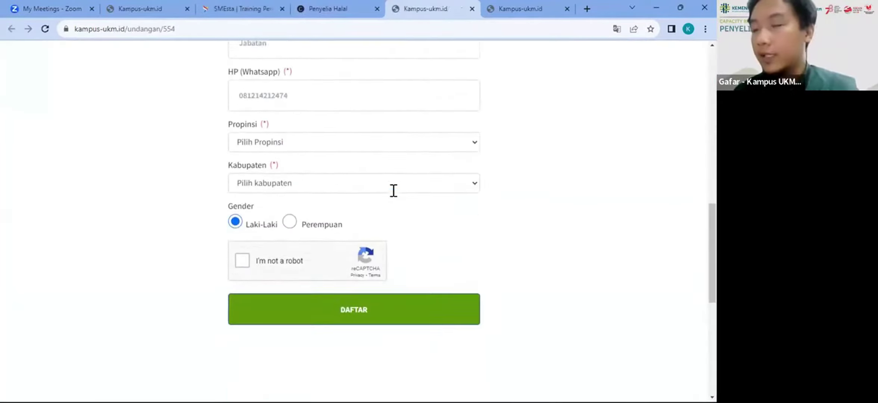
pyautogui.scroll(-2, 394, 190)
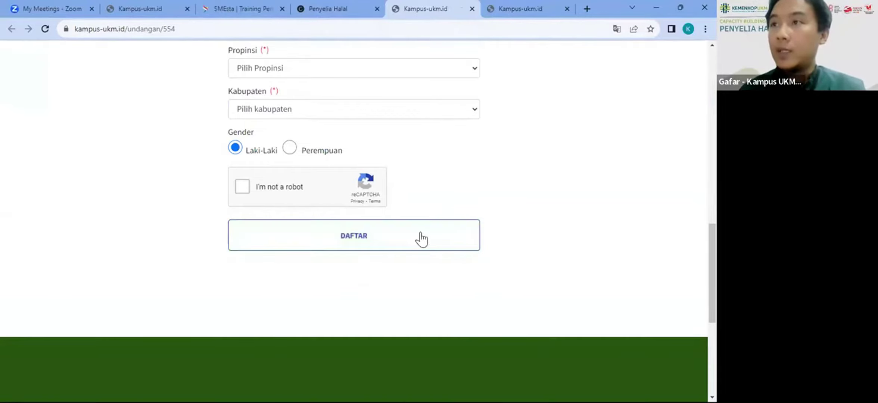
pyautogui.click(358, 242)
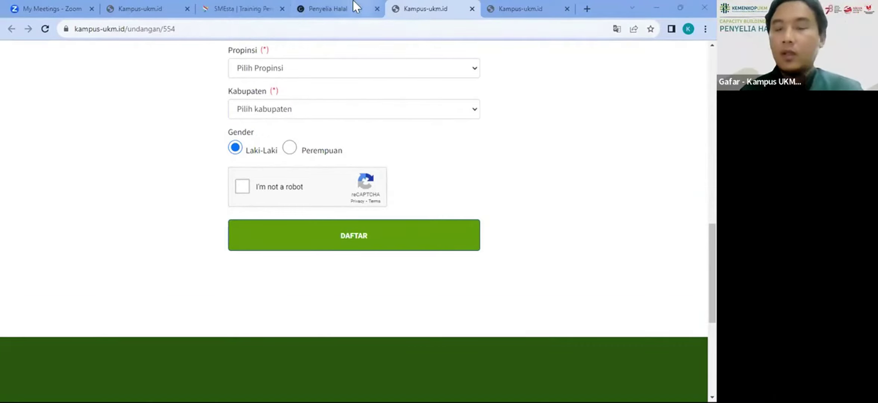
# Step: Enter the password on the login tab, then open the 'Lupa password?' reset page
pyautogui.click(521, 3)
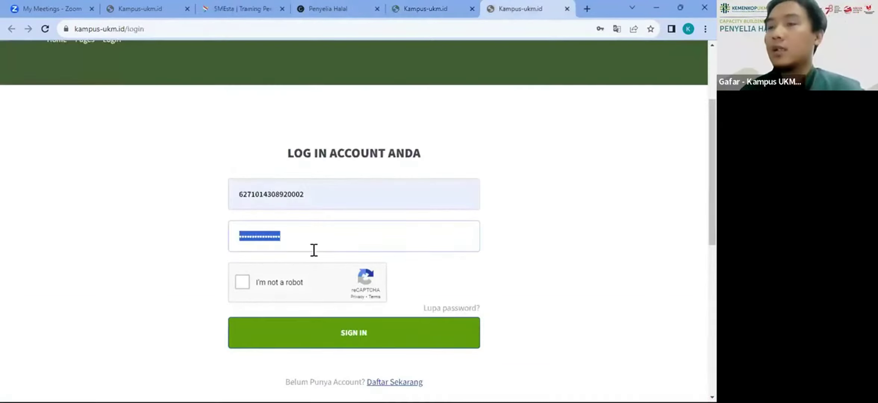
pyautogui.write('••••••••')
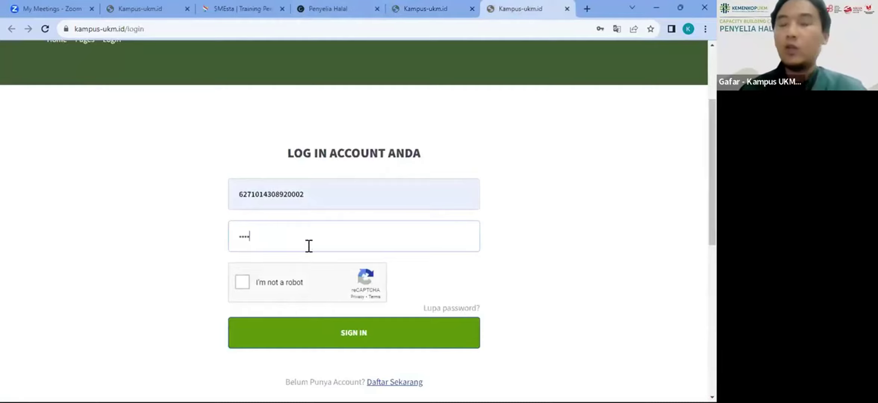
pyautogui.click(456, 308)
# Step: Fill the Reset Password form with a saved e-mail address and send the reset link
pyautogui.click(365, 315)
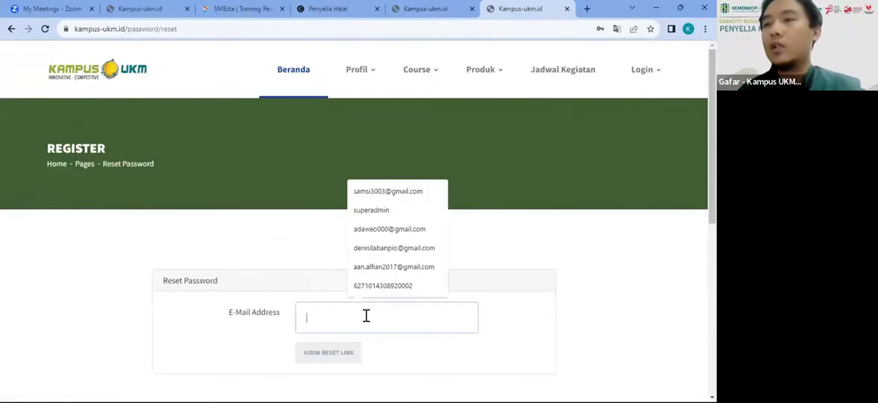
pyautogui.scroll(-3, 239, 255)
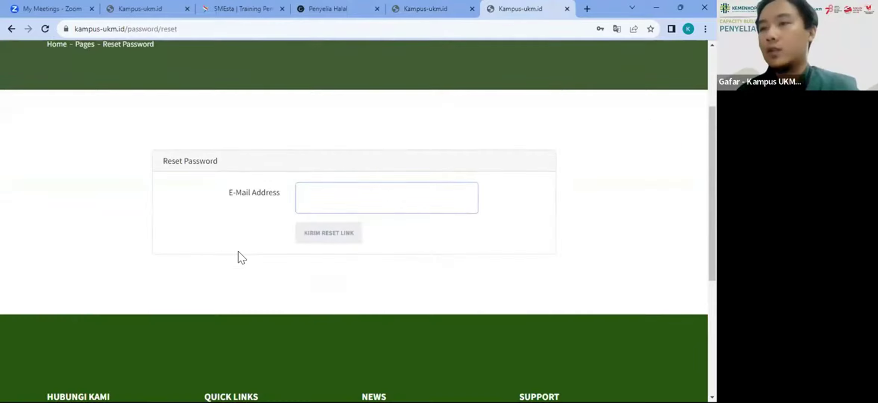
pyautogui.click(337, 202)
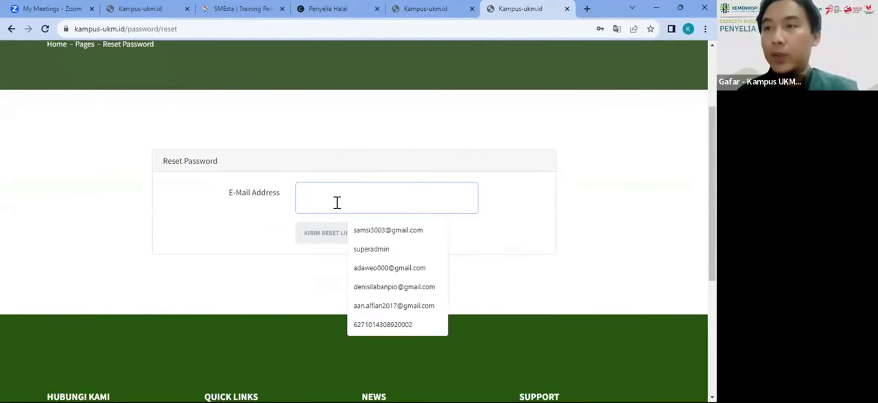
pyautogui.click(380, 266)
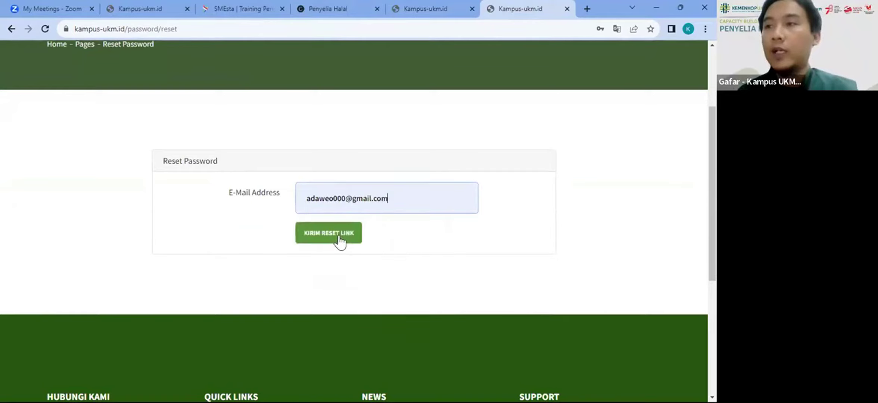
pyautogui.click(328, 233)
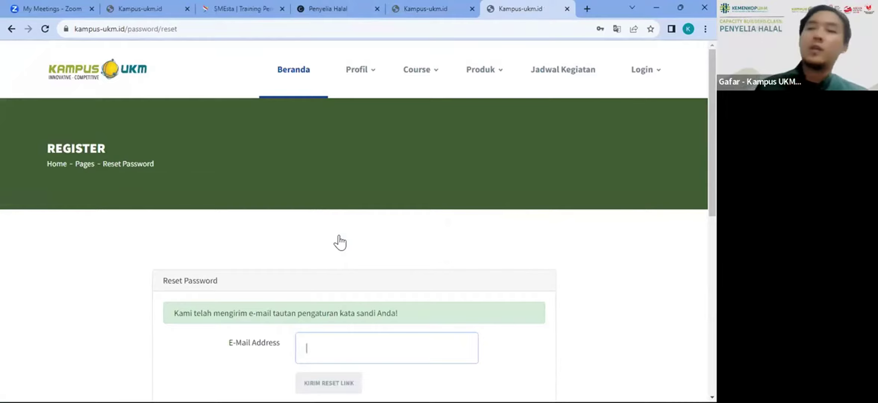
pyautogui.scroll(-3, 340, 243)
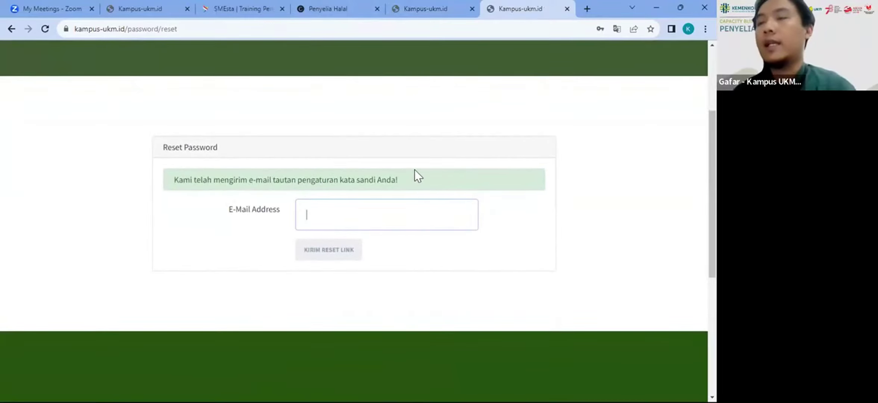
# Step: Switch through the open tabs to the Kampus UKM Selamat Datang home page
pyautogui.click(450, 10)
pyautogui.click(535, 8)
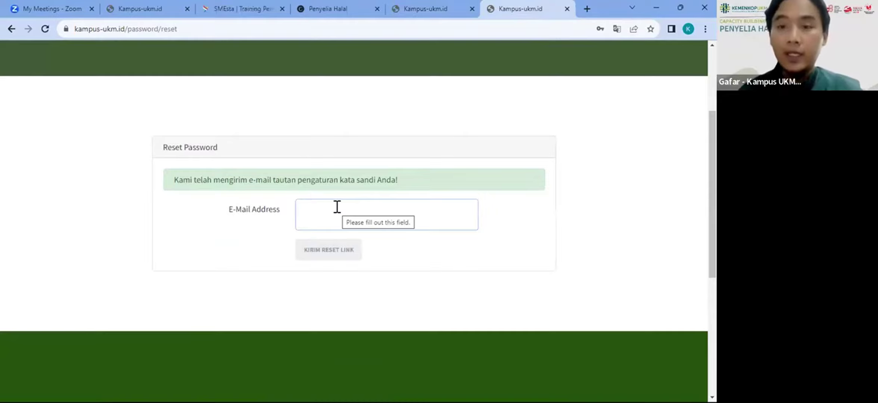
pyautogui.click(164, 8)
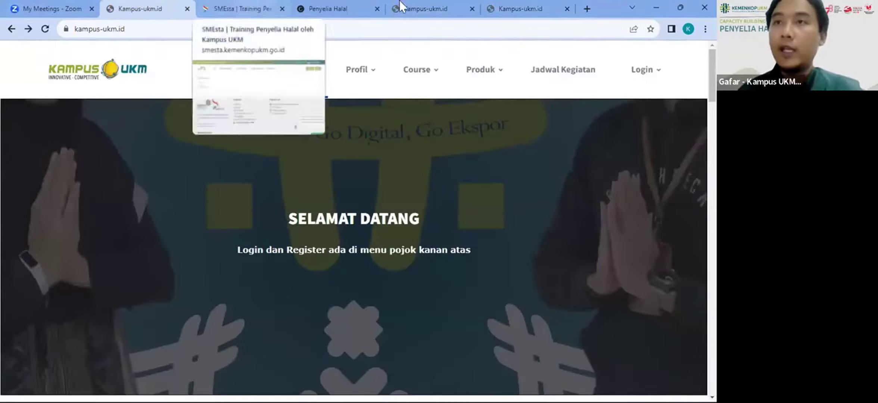
# Step: Close the Reset Password tab, leaving the Training Penyelia Halal 2023 Sesi 1 form active
pyautogui.click(450, 1)
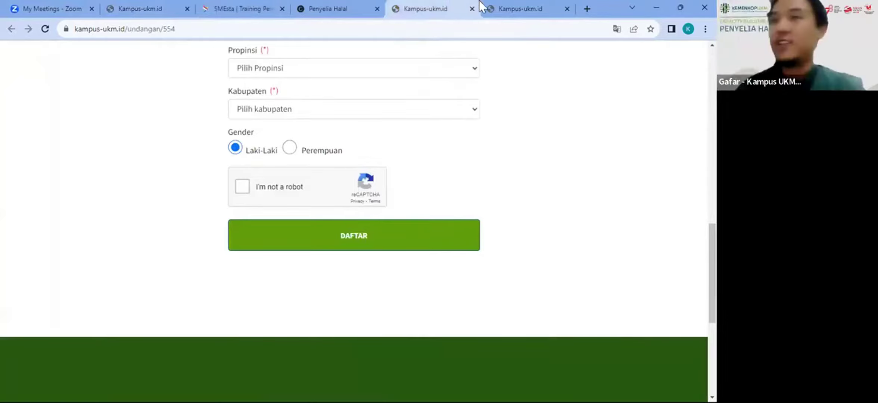
pyautogui.click(489, 8)
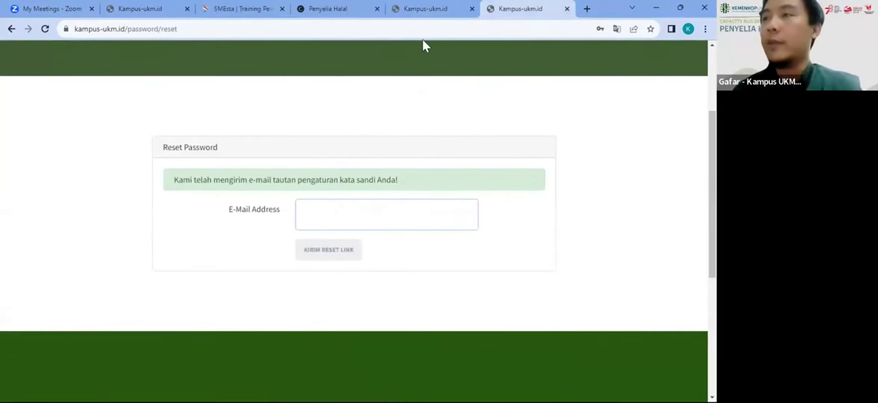
pyautogui.click(428, 9)
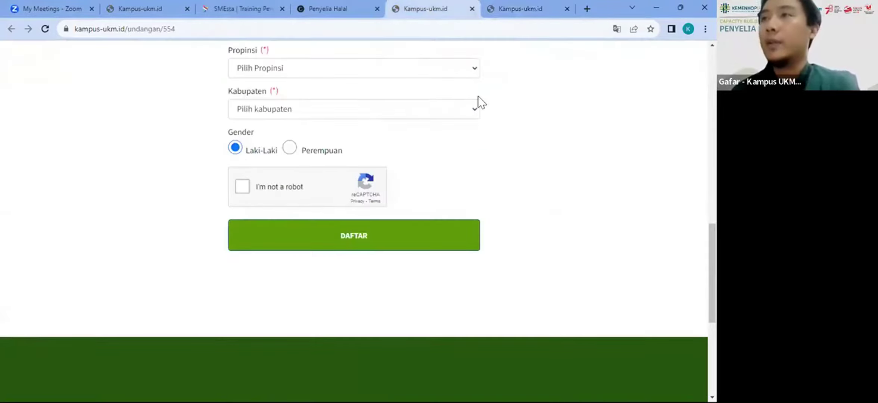
pyautogui.scroll(10, 478, 95)
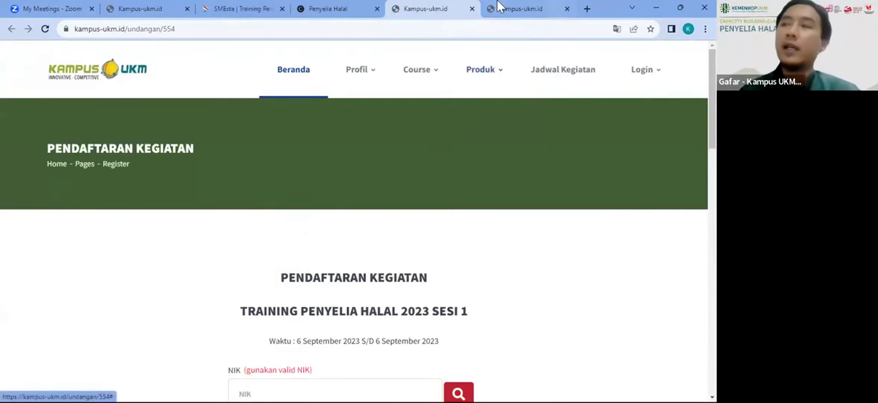
pyautogui.moveTo(500, 6)
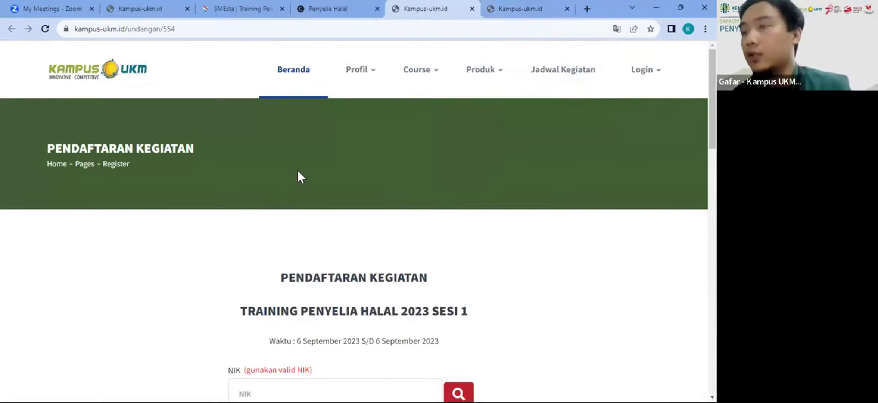
pyautogui.click(507, 9)
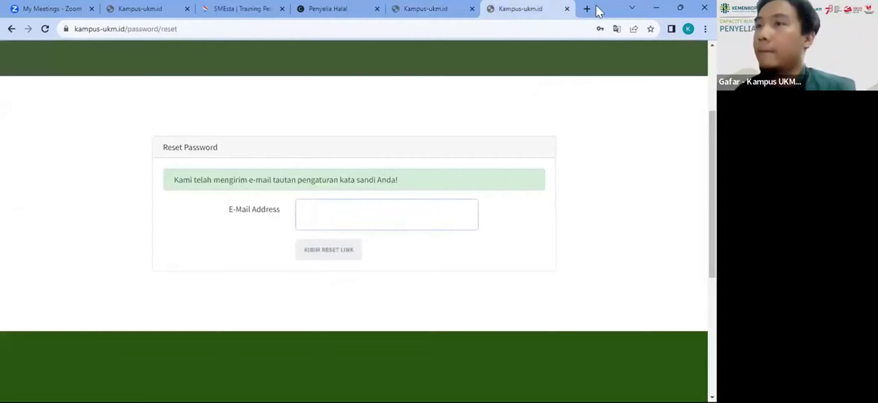
pyautogui.click(567, 9)
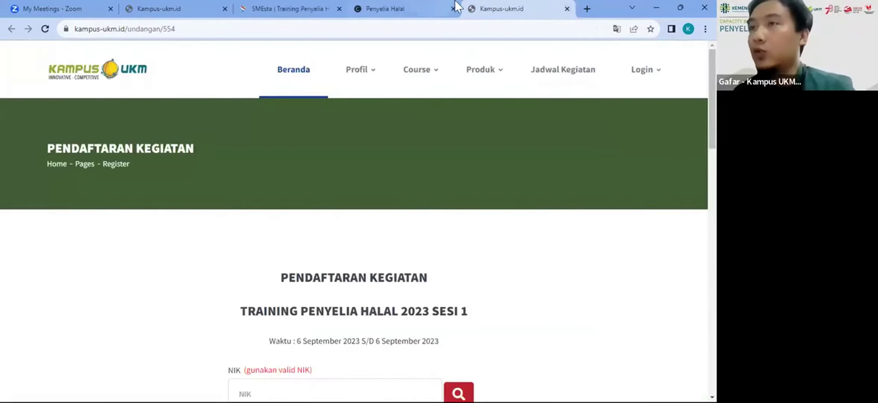
# Step: Close the registration tab and return to the Penyelia Halal event page
pyautogui.click(566, 9)
pyautogui.click(309, 5)
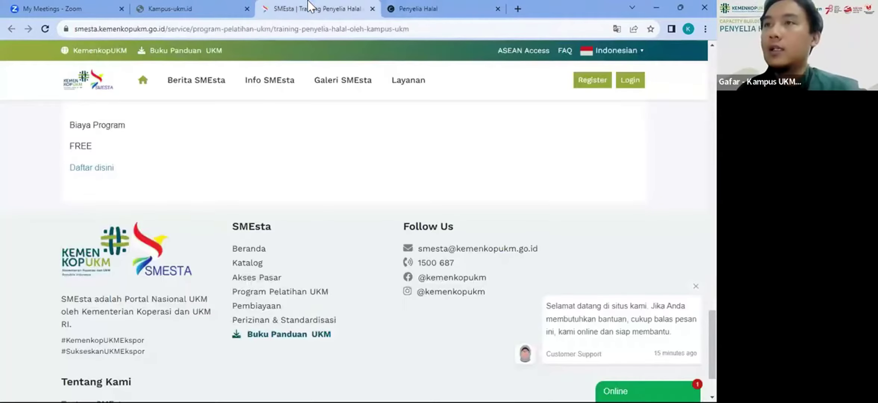
pyautogui.click(407, 9)
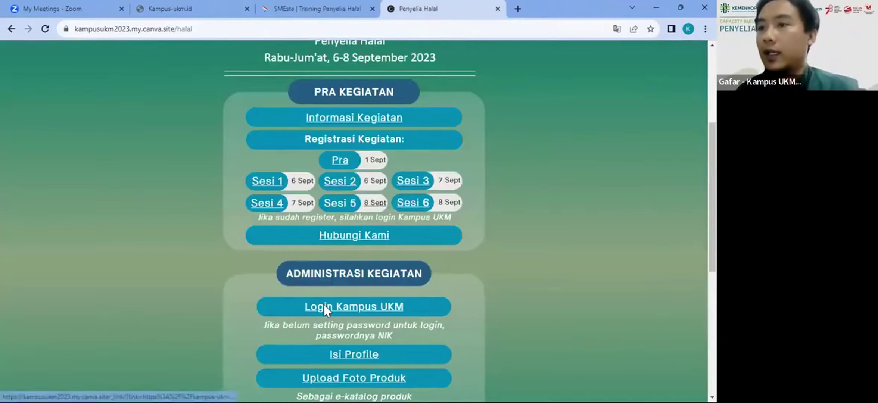
# Step: Sign in through Login Kampus UKM with the saved NIK and the account password
pyautogui.click(324, 305)
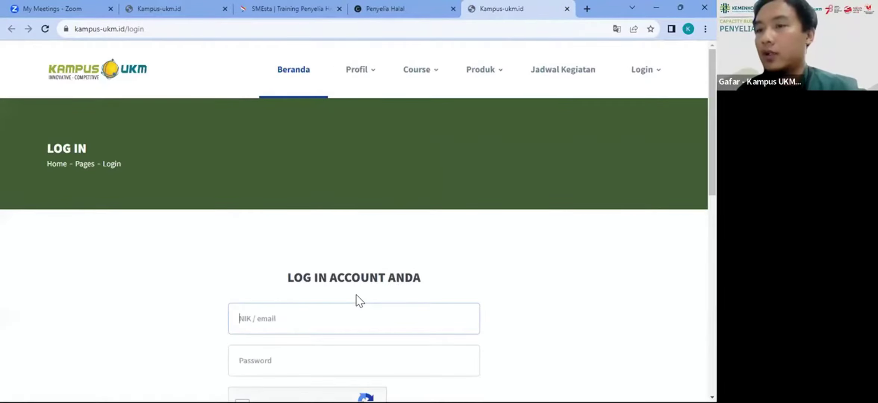
pyautogui.hotkey('ctrl', 'v')
pyautogui.press('Tab')
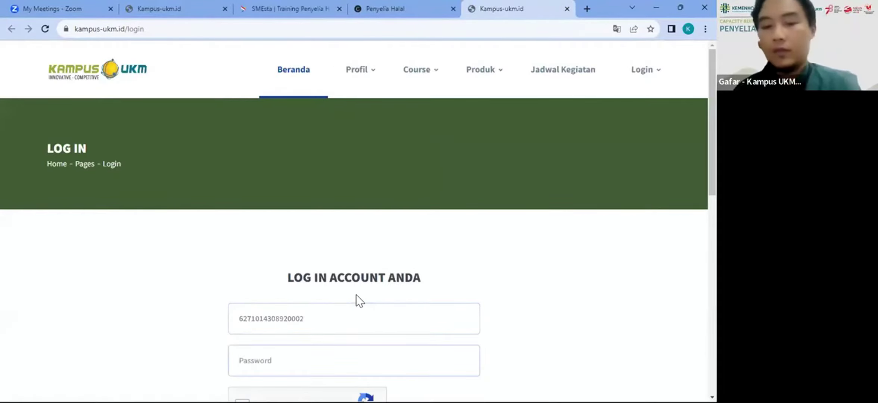
pyautogui.write('•••••••••')
pyautogui.press('Return')
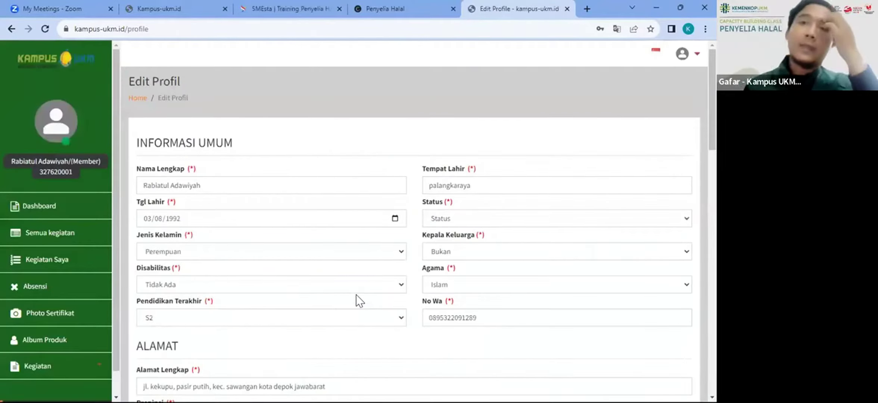
# Step: Try the event page's profile link, then close the duplicate profile tabs
pyautogui.click(416, 5)
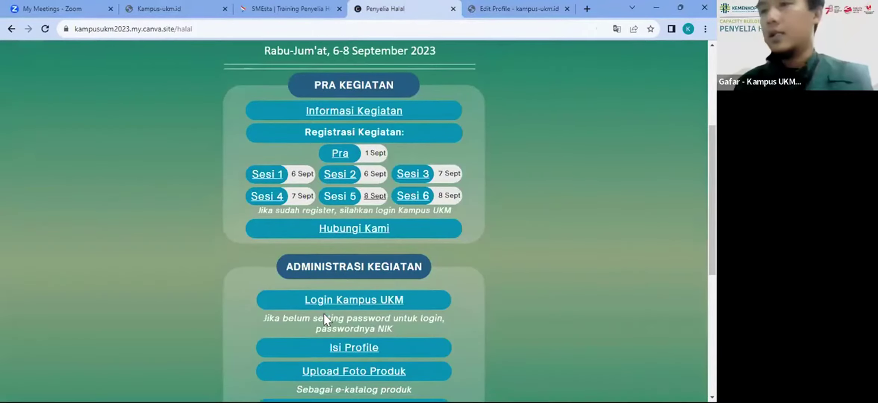
pyautogui.scroll(-2, 324, 314)
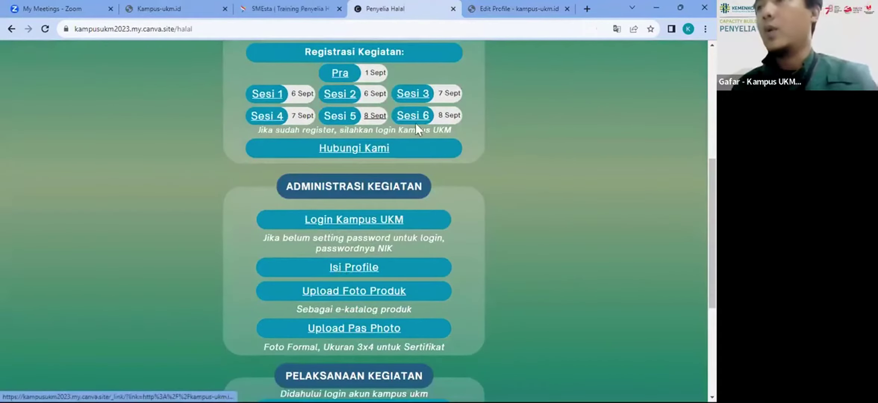
pyautogui.click(519, 9)
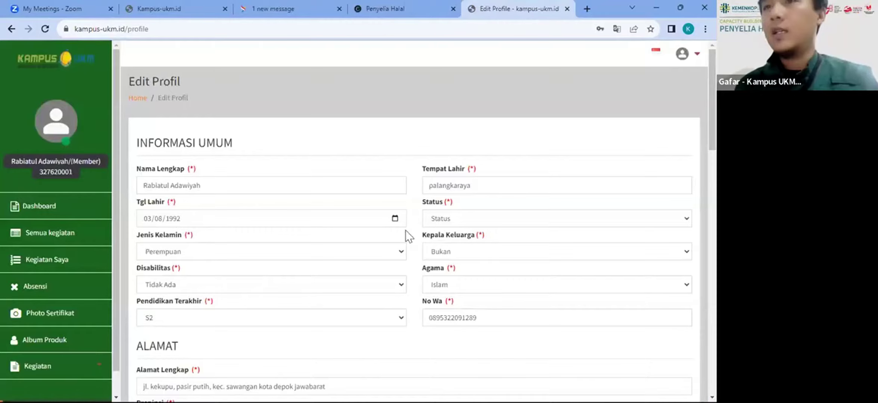
pyautogui.click(379, 5)
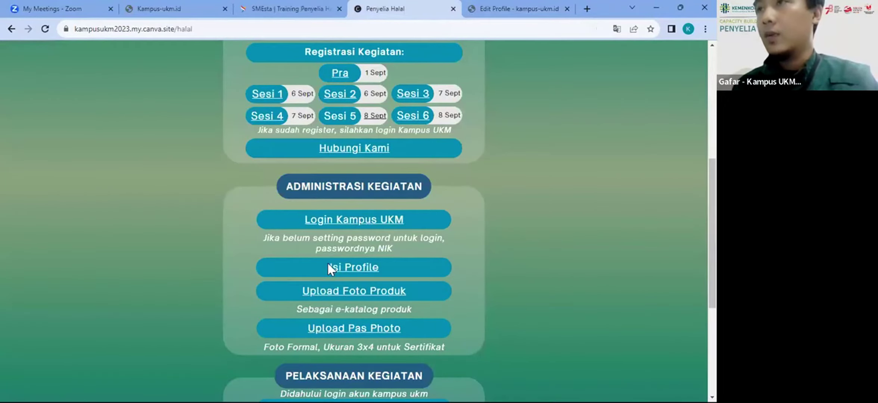
pyautogui.click(362, 272)
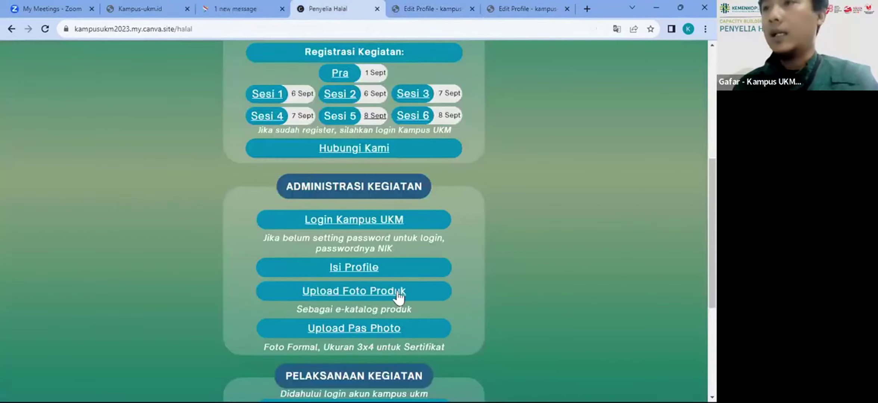
pyautogui.click(328, 8)
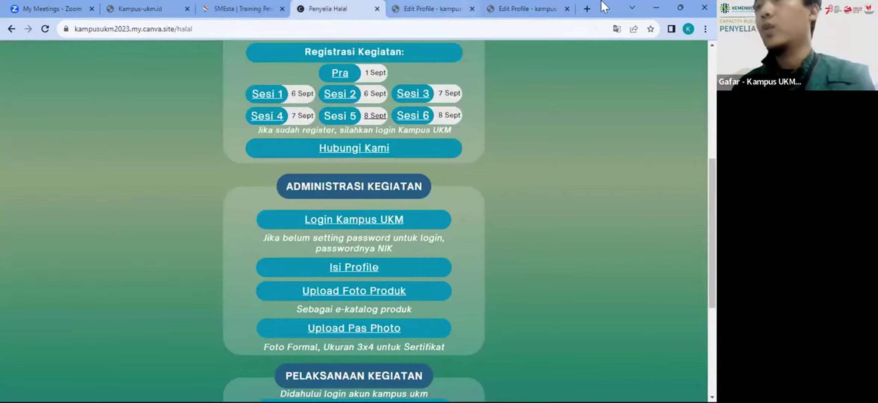
pyautogui.click(567, 9)
pyautogui.click(530, 8)
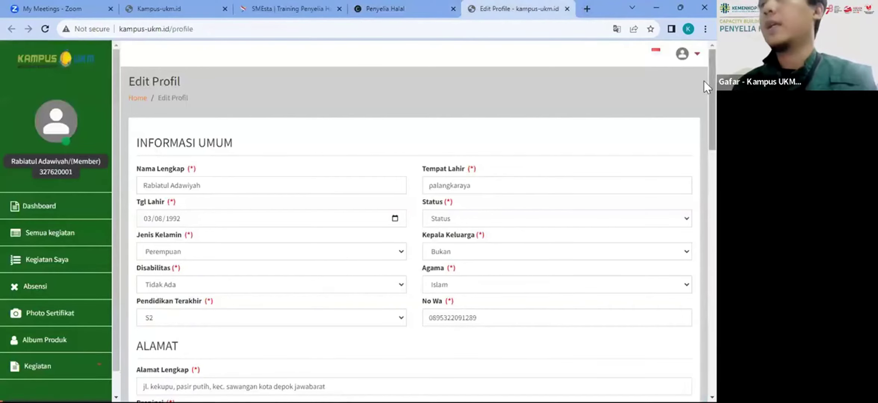
# Step: Sign out from the account dropdown and close the Kampus UKM tab
pyautogui.click(682, 54)
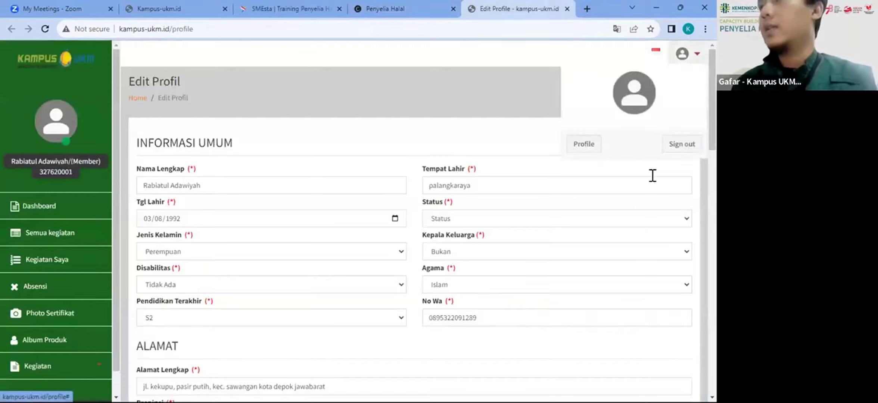
pyautogui.click(682, 145)
pyautogui.click(435, 9)
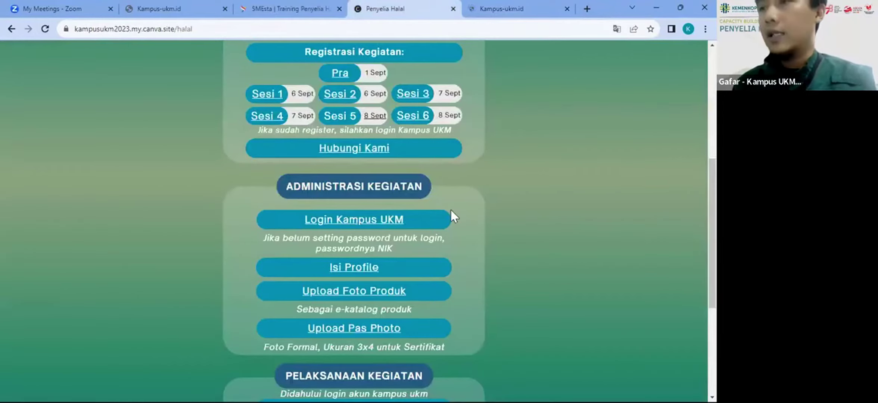
pyautogui.click(491, 3)
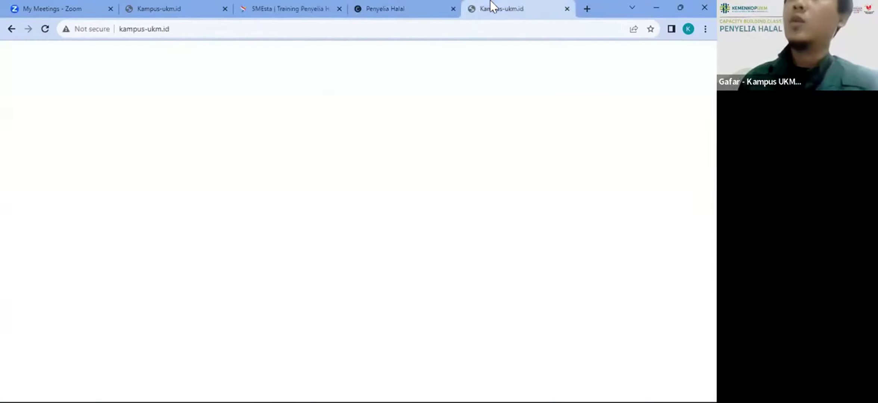
pyautogui.click(567, 9)
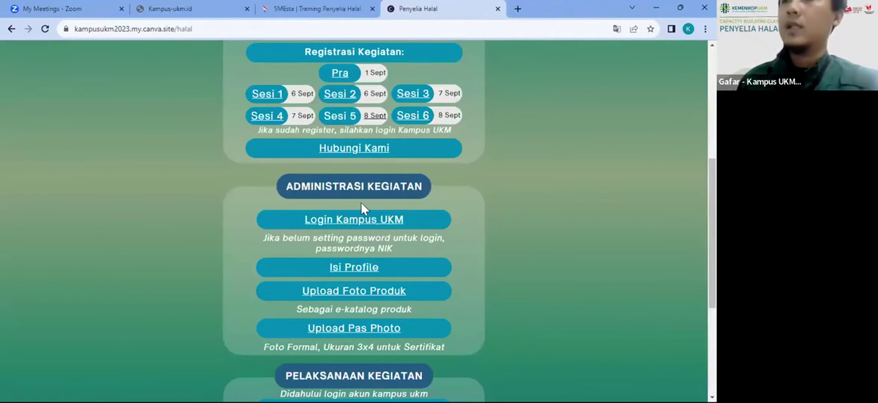
# Step: Test the Login Kampus UKM, Isi Profile and Upload Pas Photo links, closing extra tabs
pyautogui.click(354, 218)
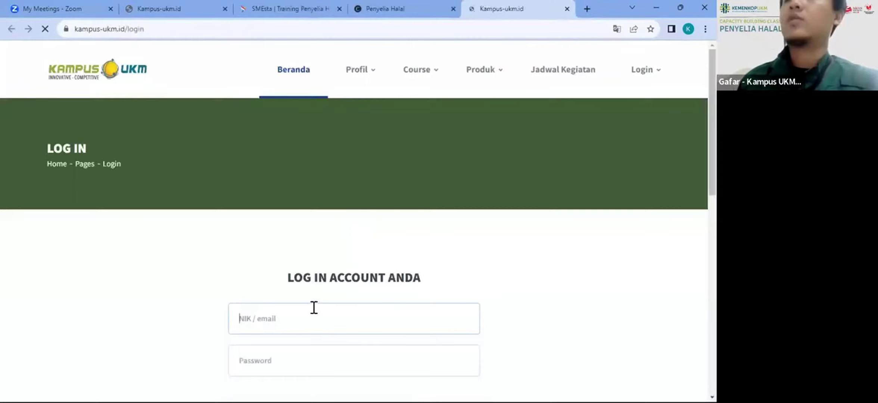
pyautogui.click(567, 9)
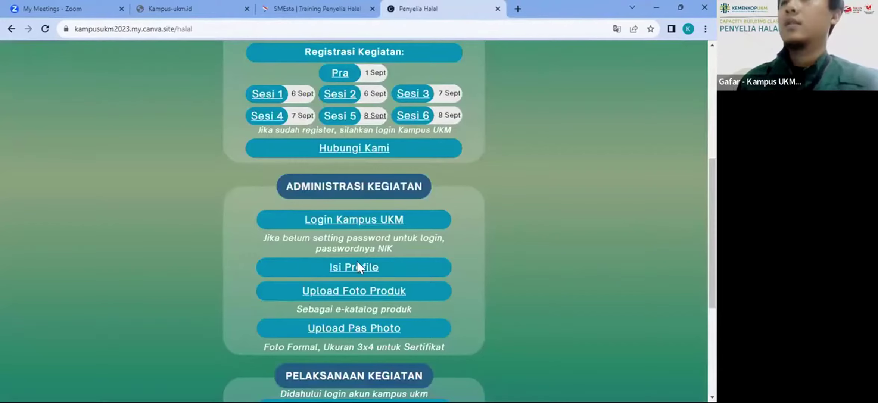
pyautogui.click(344, 268)
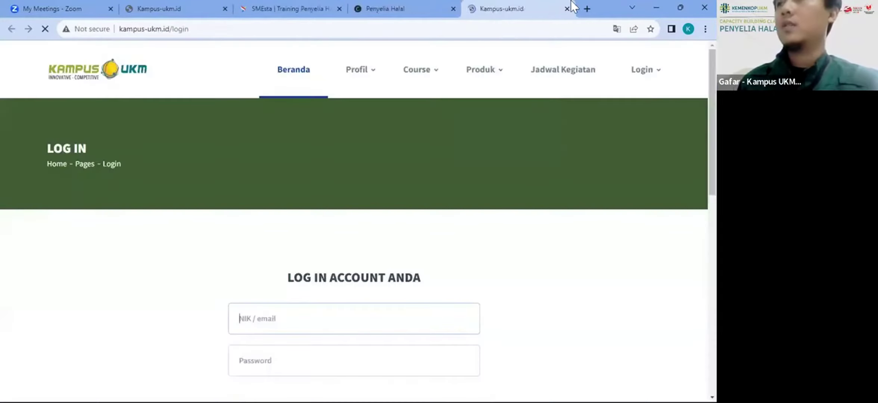
pyautogui.click(569, 6)
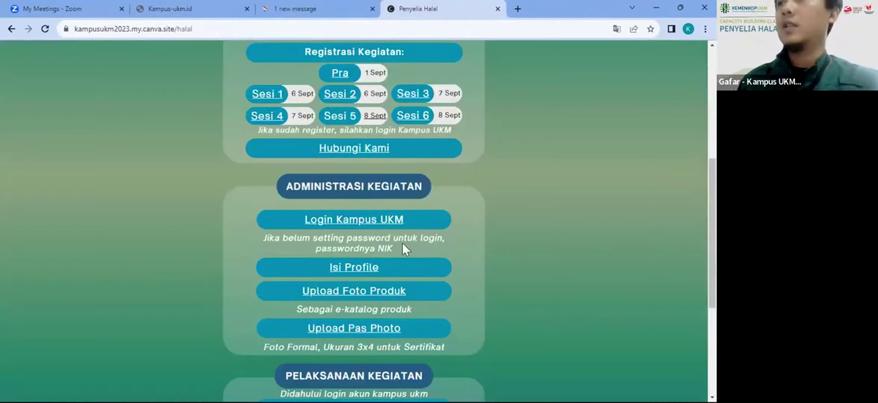
pyautogui.click(326, 330)
# Step: Log in with the autofilled NIK and a retyped account password
pyautogui.click(315, 332)
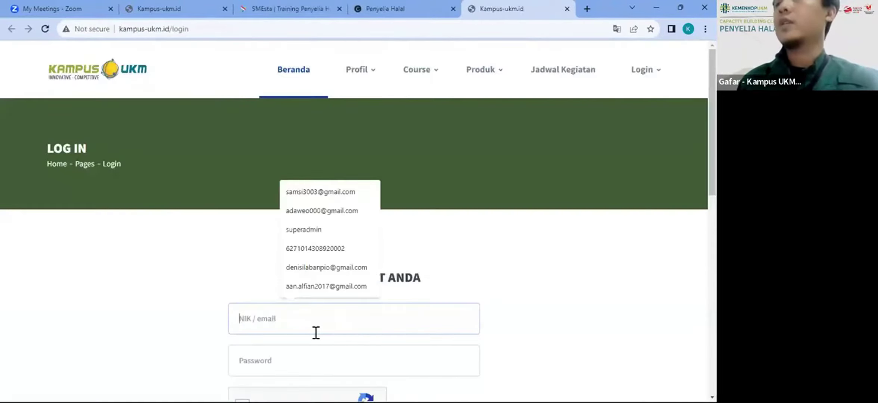
pyautogui.click(333, 253)
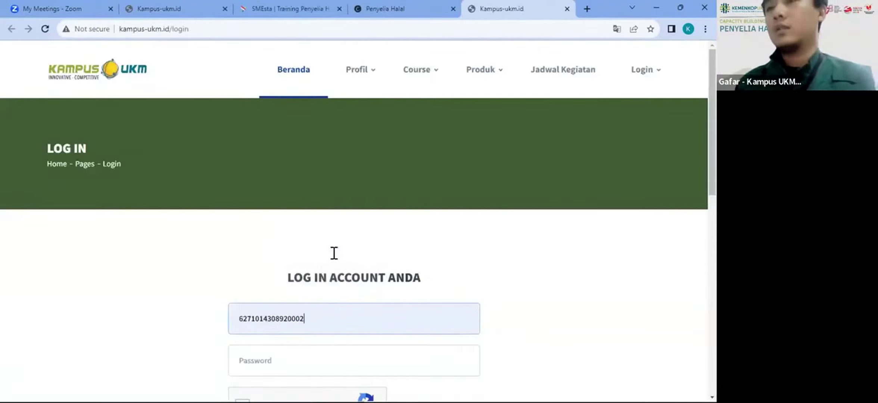
pyautogui.press('Tab')
pyautogui.write('*******')
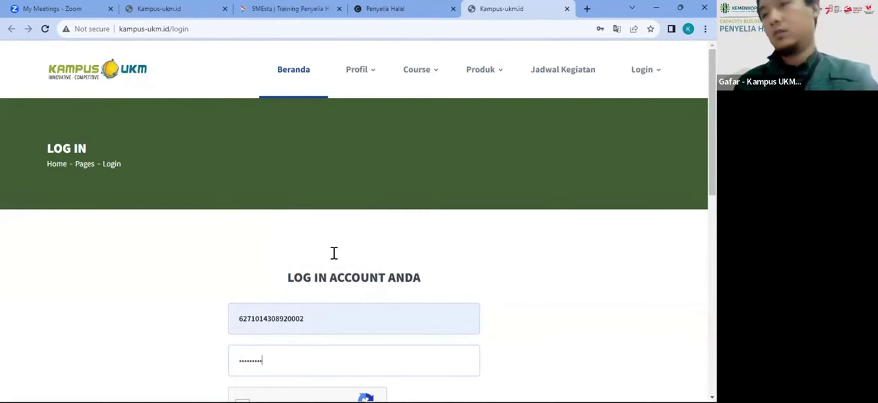
pyautogui.hotkey('ctrl', 'a')
pyautogui.write('******')
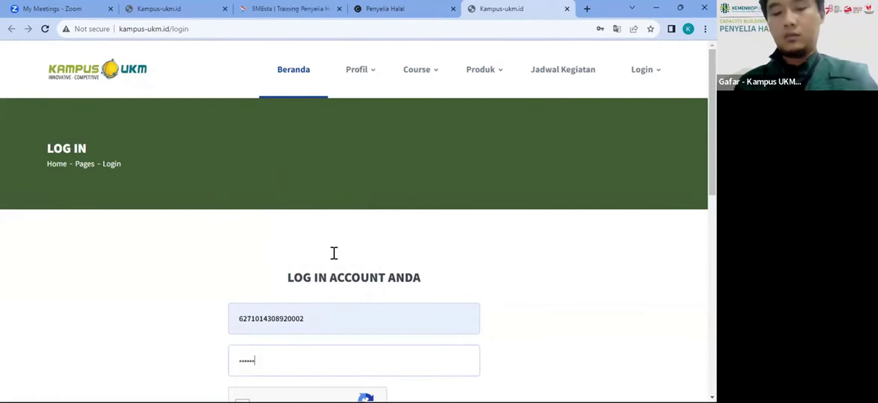
pyautogui.press('Return')
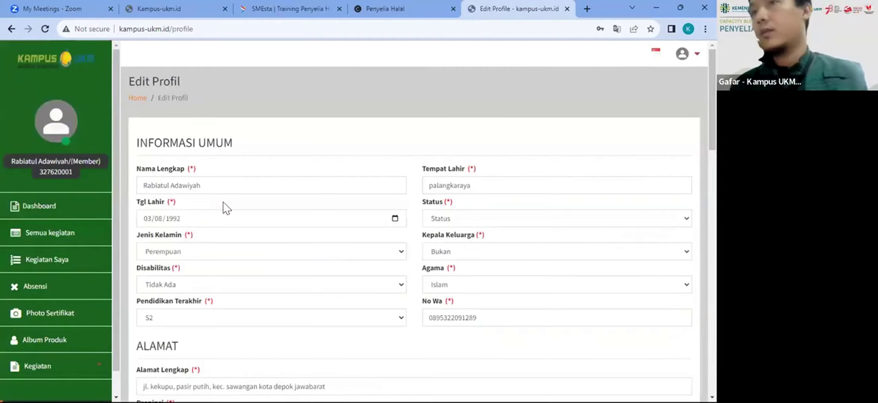
pyautogui.scroll(-6, 227, 230)
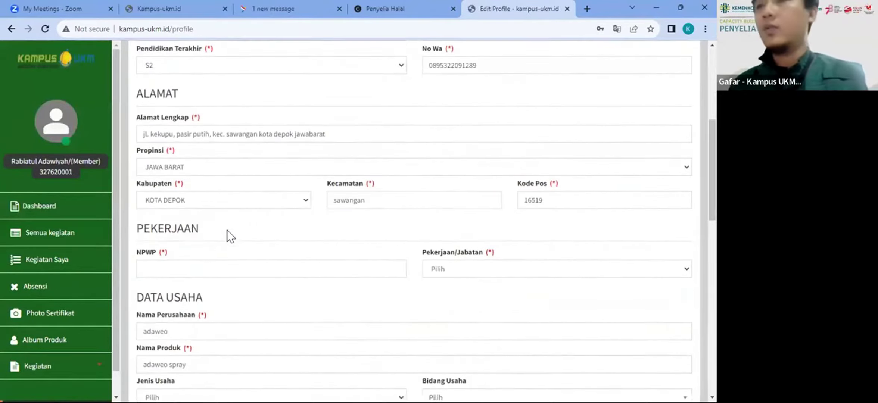
pyautogui.scroll(-6, 356, 221)
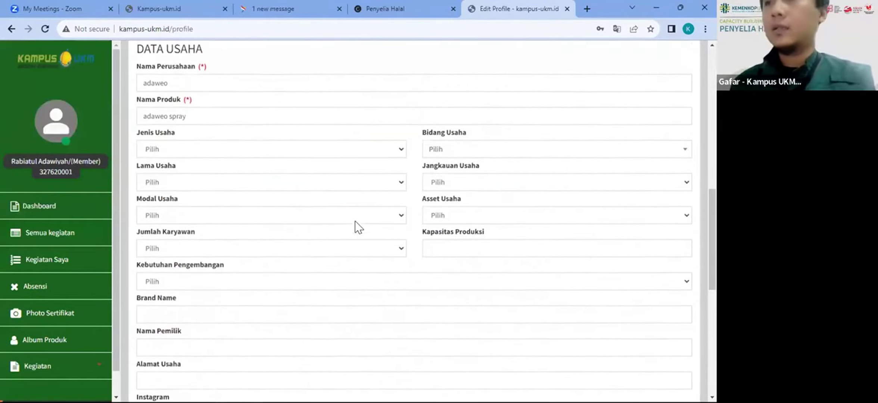
pyautogui.scroll(-5, 355, 221)
pyautogui.scroll(9, 355, 221)
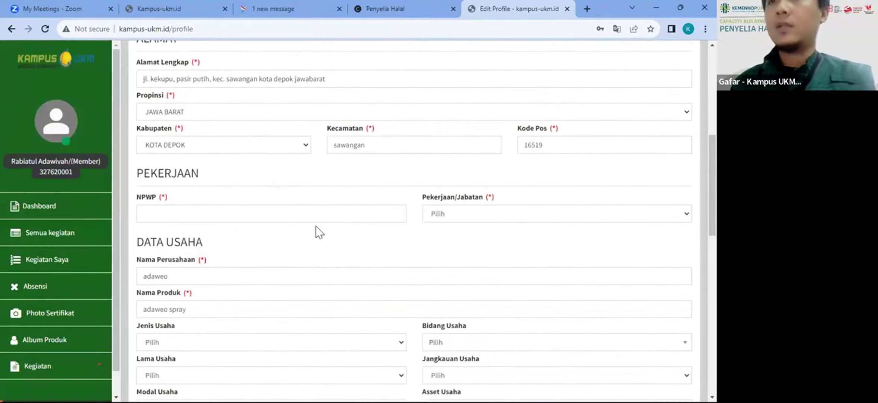
pyautogui.click(309, 219)
pyautogui.write('0000000000000000000')
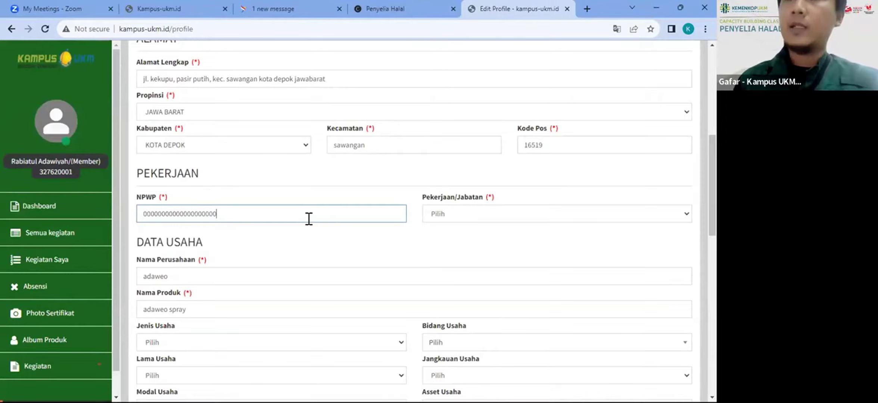
# Step: Attempt to save with SIMPAN, which is blocked by the empty Status field
pyautogui.scroll(-10, 309, 219)
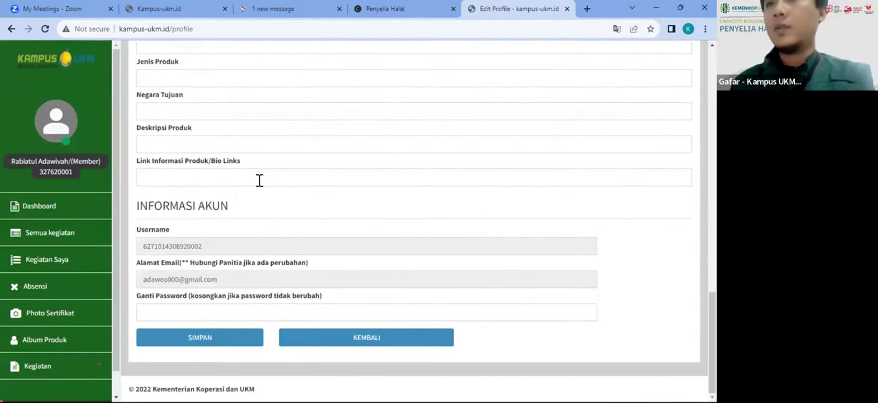
pyautogui.scroll(1, 259, 181)
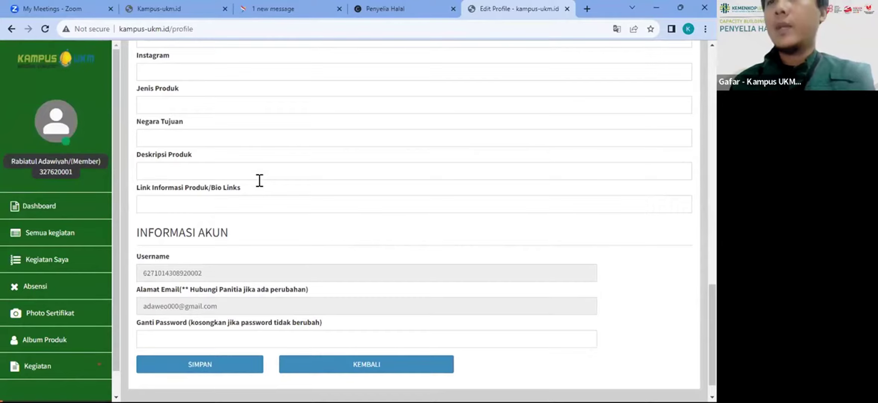
pyautogui.click(214, 337)
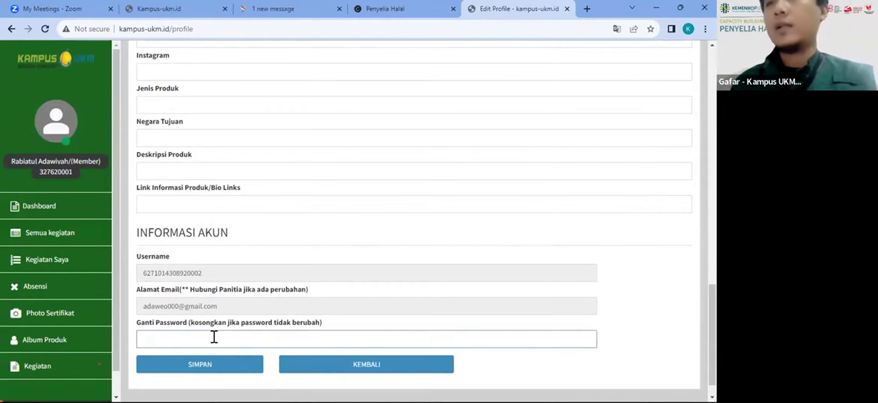
pyautogui.scroll(1, 214, 337)
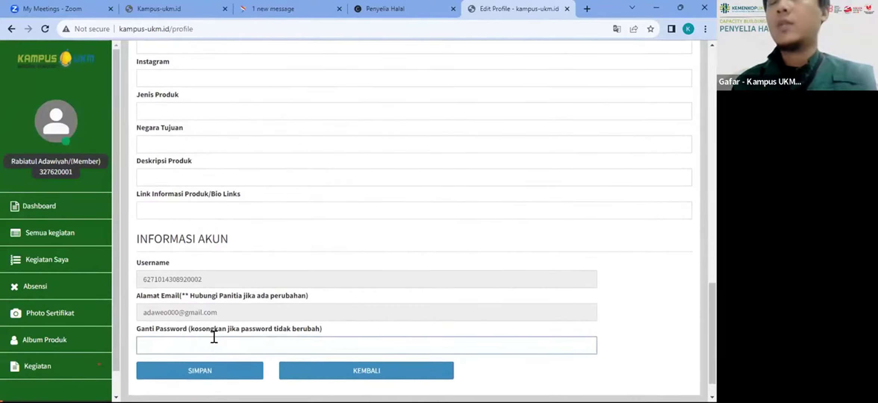
pyautogui.scroll(-1, 214, 337)
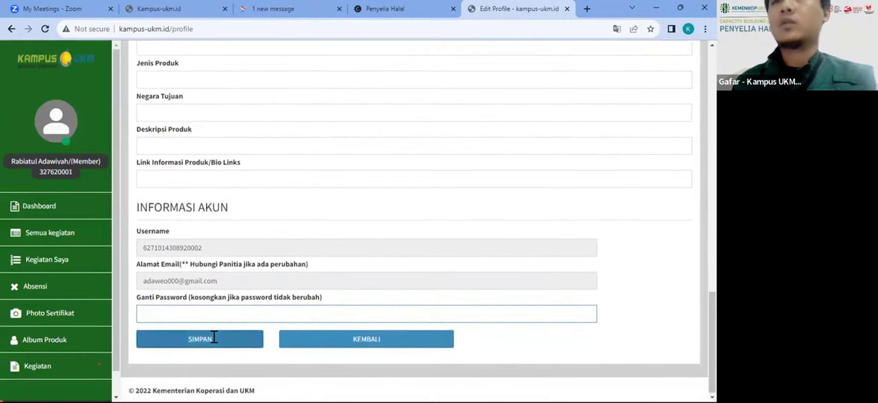
pyautogui.scroll(1, 214, 337)
pyautogui.scroll(-1, 214, 337)
pyautogui.click(209, 344)
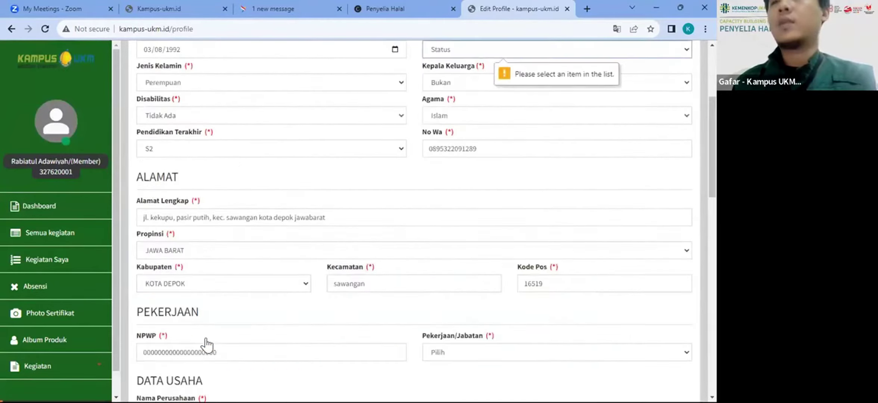
# Step: Choose Menikah from the Status dropdown and Pendamping UKM under Pekerjaan/Jabatan
pyautogui.click(466, 55)
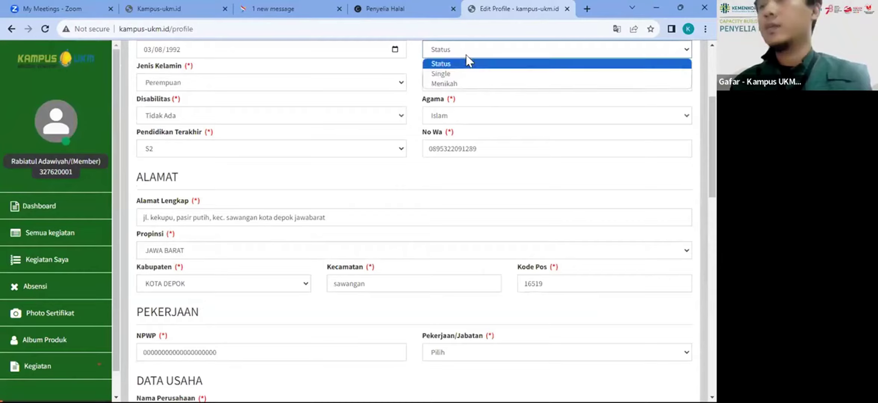
pyautogui.click(449, 84)
pyautogui.scroll(3, 367, 135)
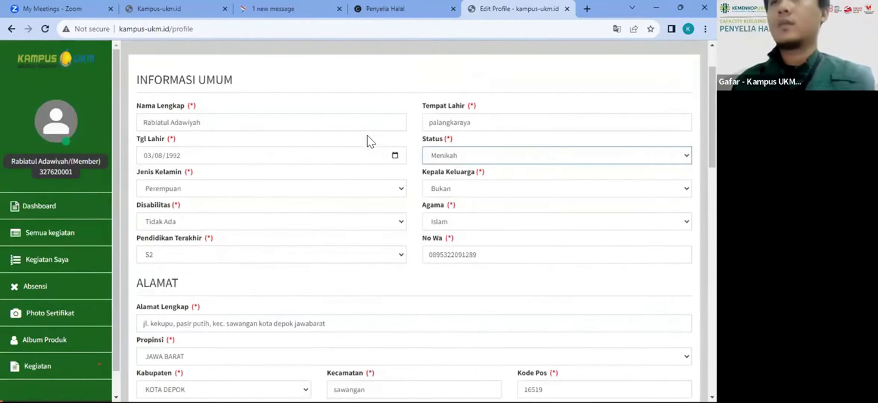
pyautogui.scroll(-2, 368, 136)
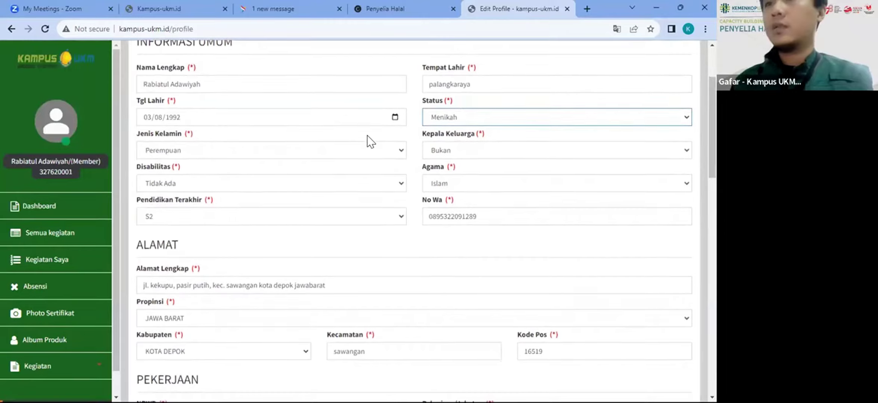
pyautogui.scroll(-6, 367, 139)
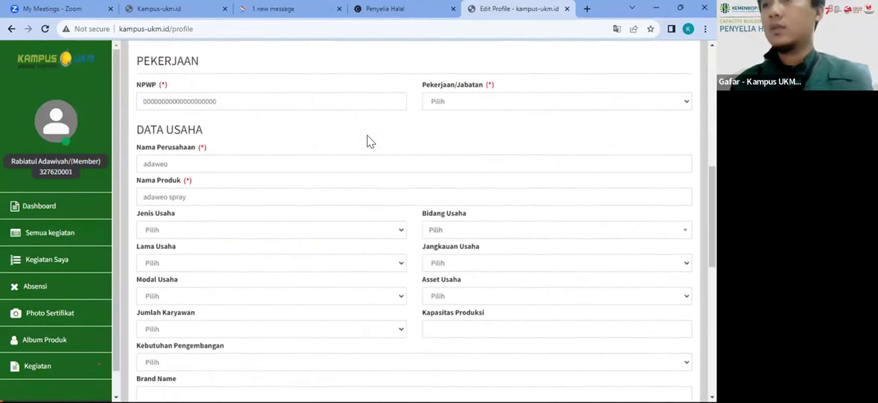
pyautogui.click(434, 152)
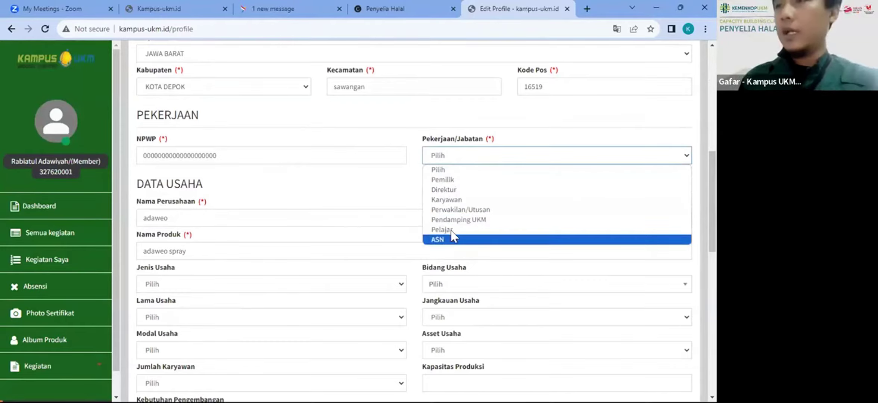
pyautogui.click(464, 220)
pyautogui.scroll(-1, 219, 187)
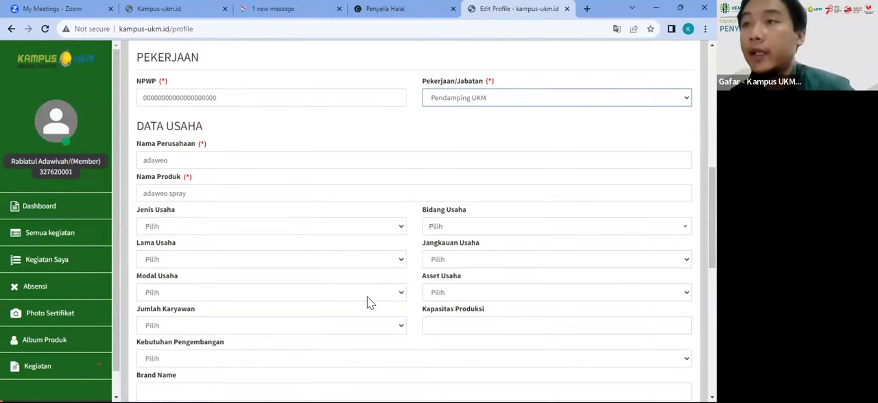
pyautogui.scroll(-1, 366, 296)
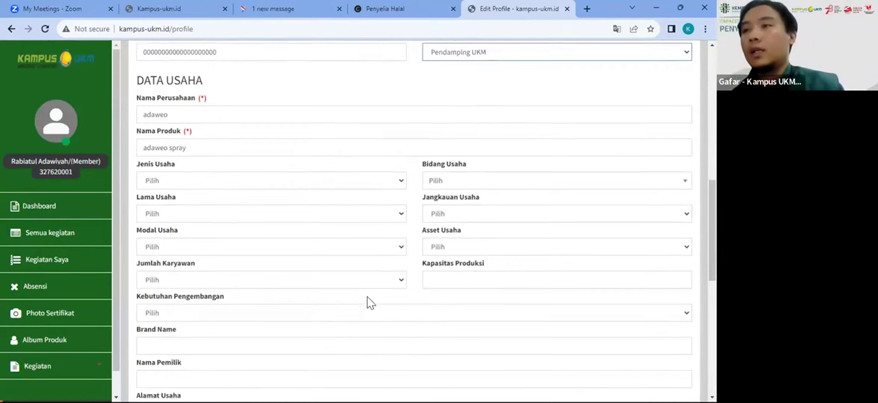
# Step: Save Edit Profil, acknowledge 'Profil berhasil diperbarui', and close the profile tab
pyautogui.scroll(-1, 367, 296)
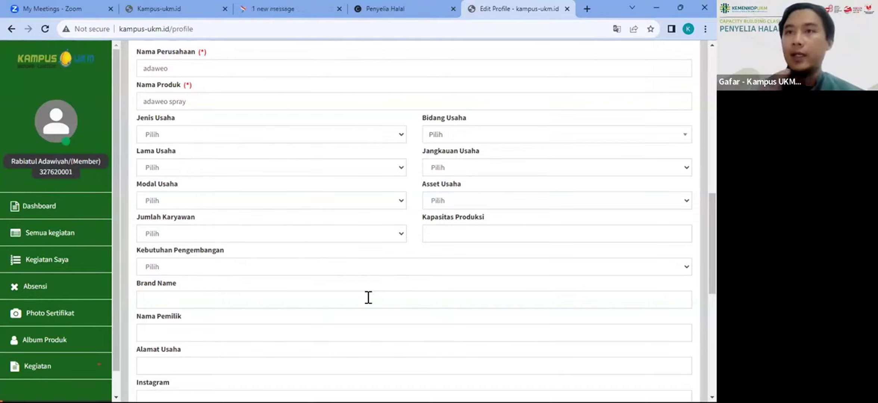
pyautogui.scroll(-2, 263, 140)
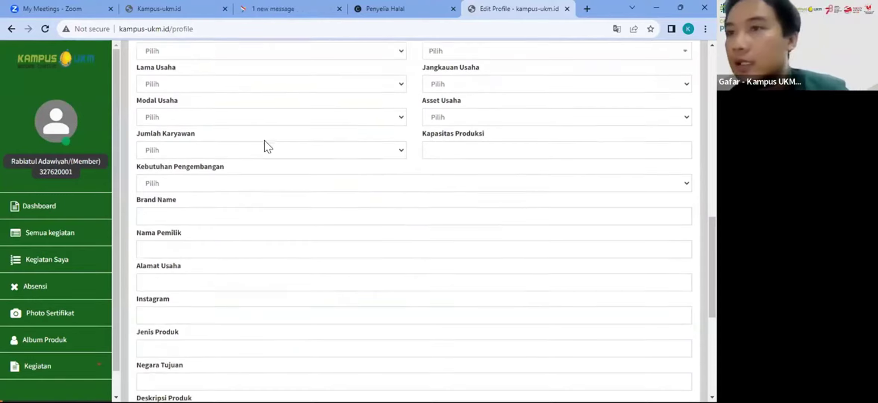
pyautogui.scroll(5, 264, 141)
pyautogui.scroll(-2, 264, 141)
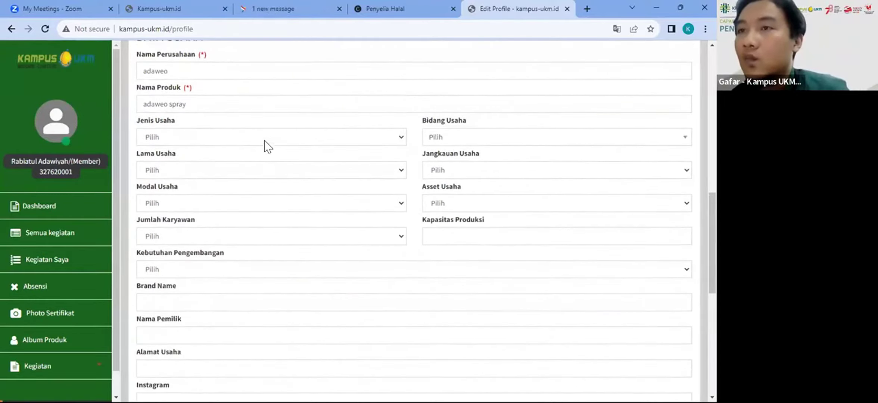
pyautogui.scroll(4, 264, 141)
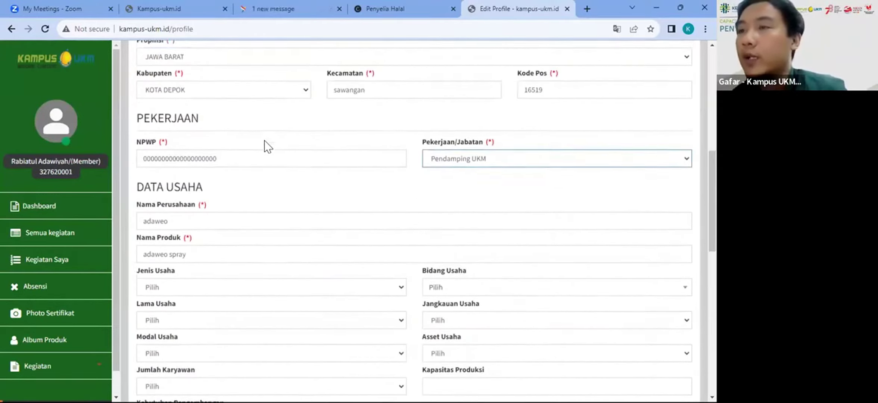
pyautogui.scroll(10, 264, 140)
pyautogui.scroll(-10, 264, 141)
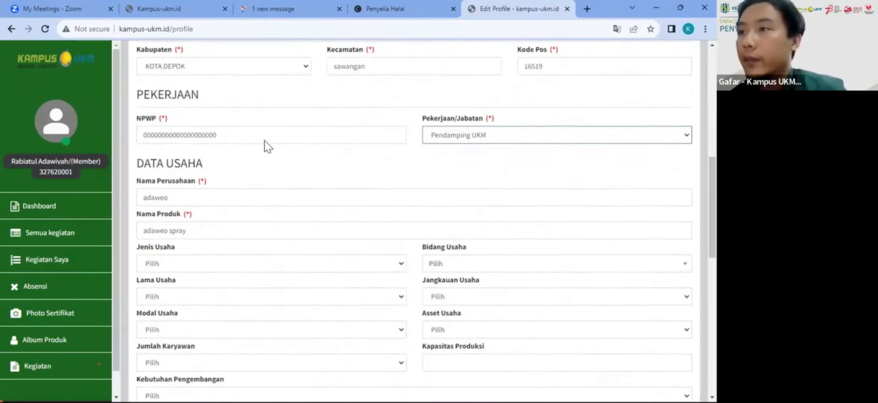
pyautogui.scroll(-10, 264, 140)
pyautogui.click(212, 343)
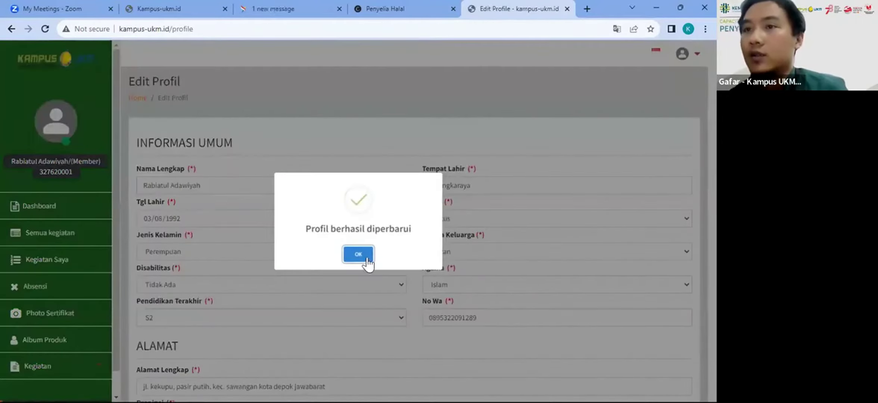
pyautogui.click(365, 258)
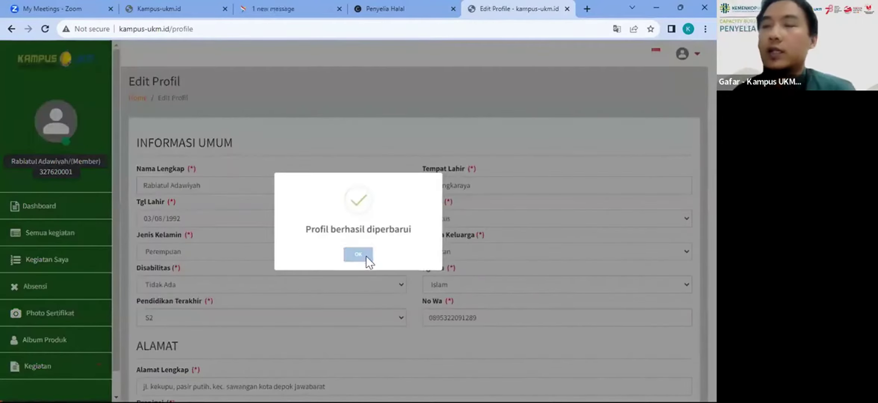
pyautogui.click(566, 9)
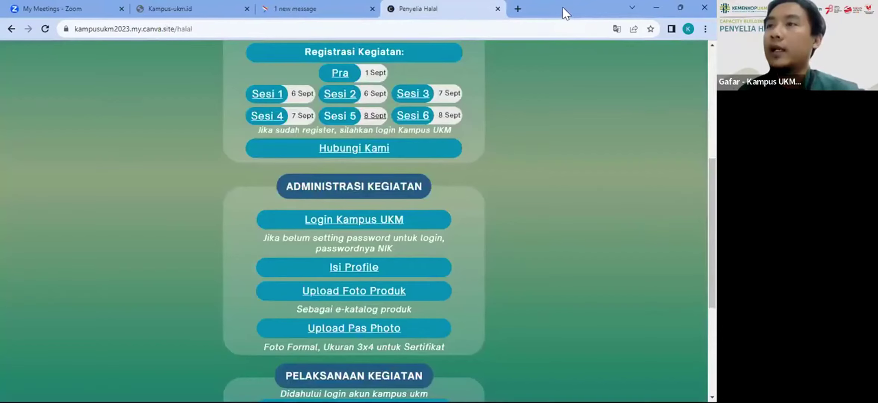
# Step: Open Upload Foto Produk and start a new product album under Kategori Produk
pyautogui.click(302, 287)
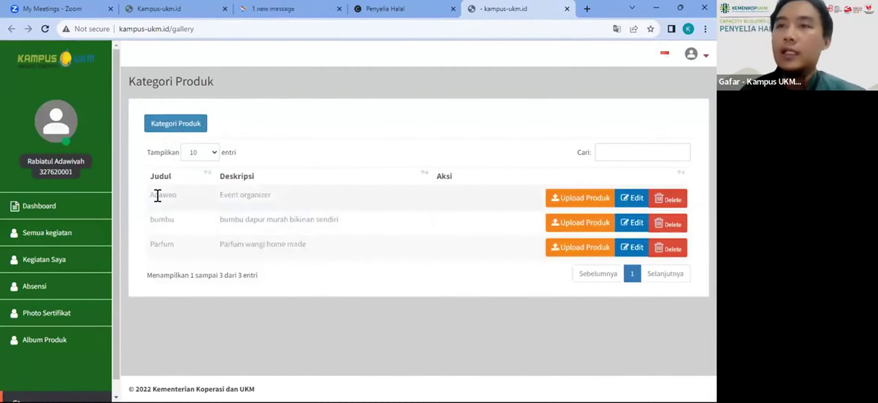
pyautogui.moveTo(158, 195); pyautogui.dragTo(689, 239)
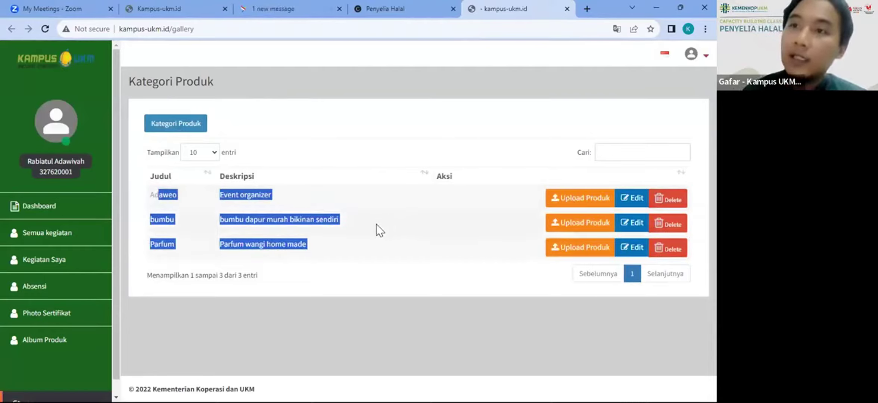
pyautogui.click(156, 130)
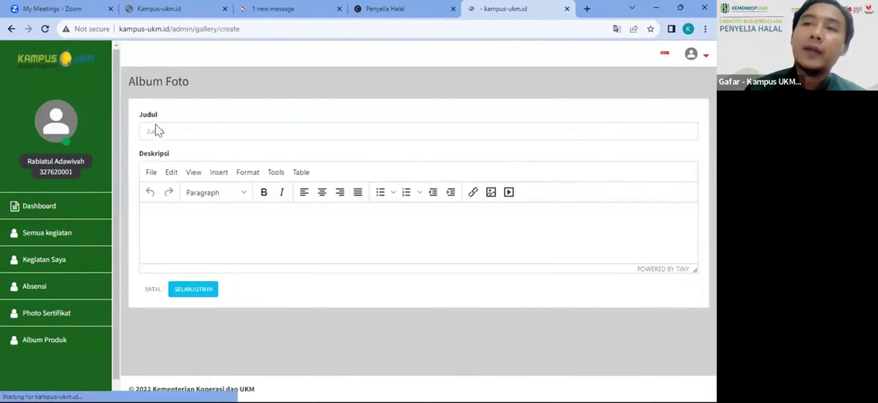
pyautogui.click(155, 132)
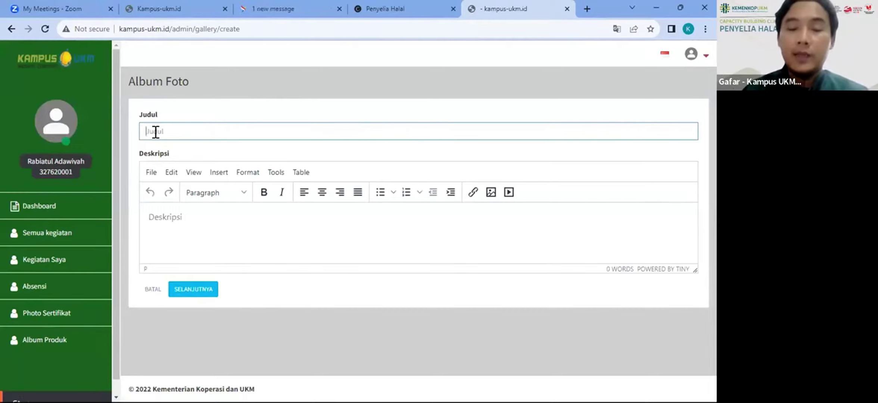
# Step: Title the album 'mie ayam sehat', describe it 'mie ayam sehat giling sendiri', and save
pyautogui.write('me a')
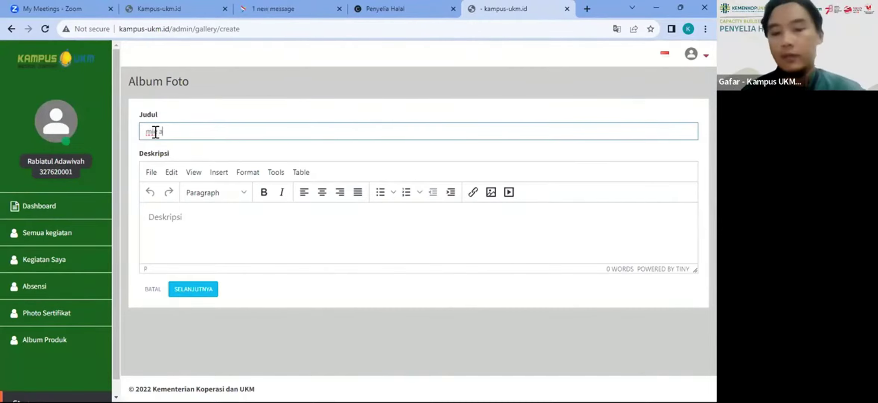
pyautogui.write('u')
pyautogui.write('ya')
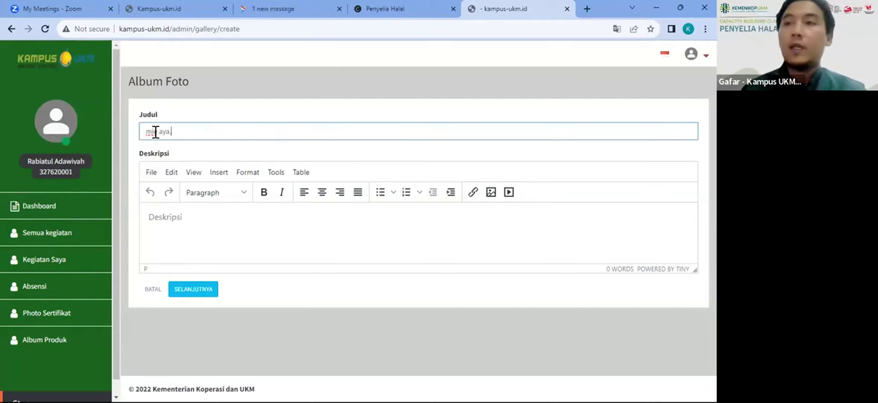
pyautogui.write('m sehat')
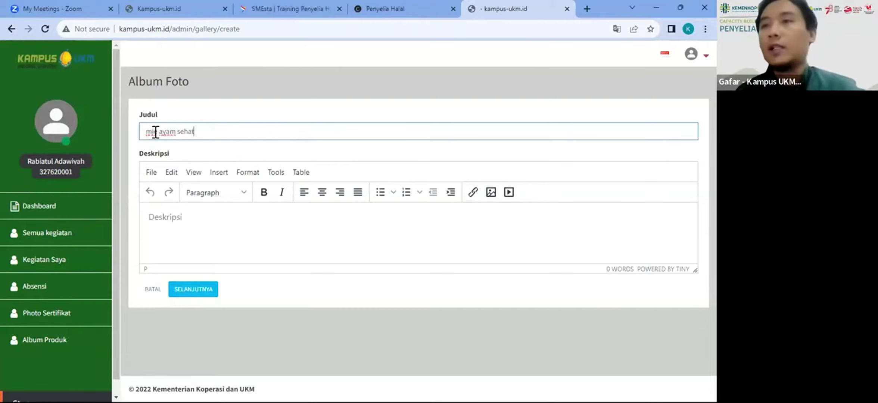
pyautogui.press('Tab')
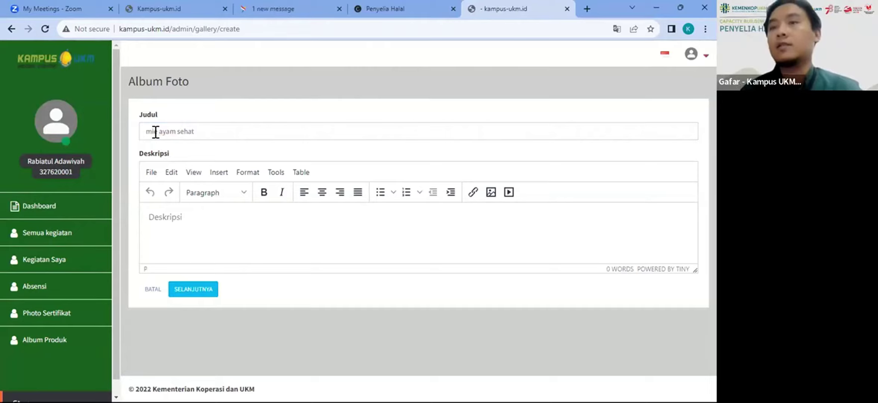
pyautogui.write('mie ayam s')
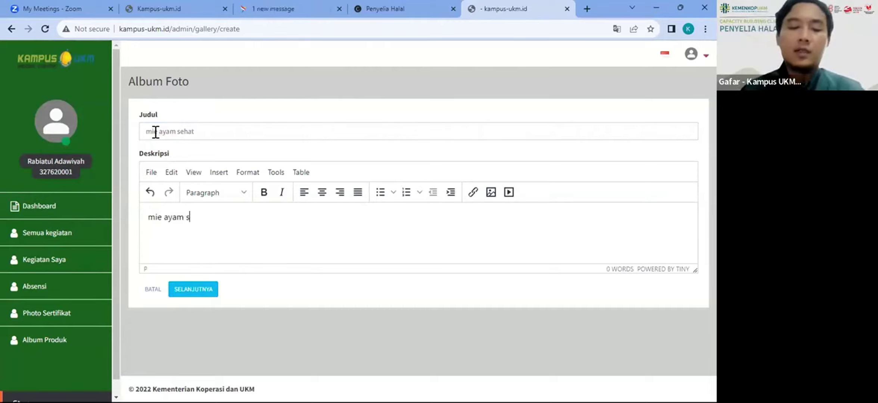
pyautogui.write('ehat m')
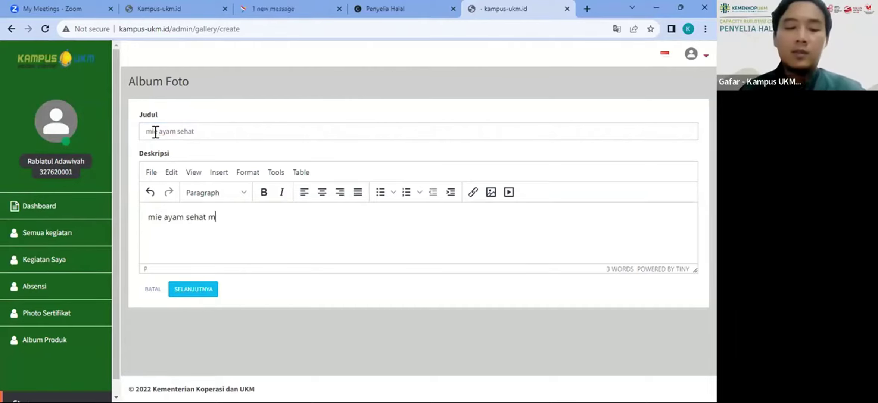
pyautogui.write('giling ')
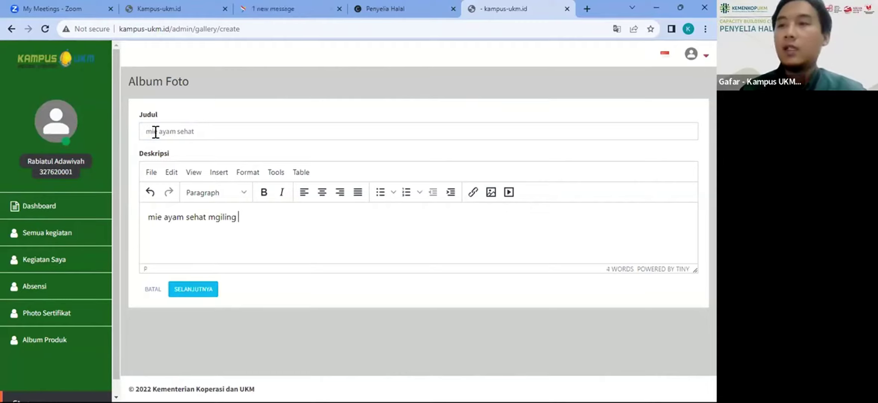
pyautogui.write('sendiri')
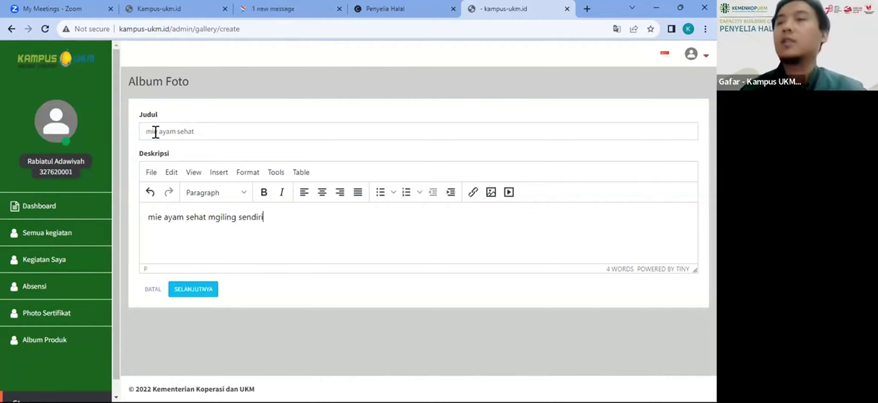
pyautogui.press('Left')
pyautogui.press('Left')
pyautogui.press('Left')
pyautogui.press('Left')
pyautogui.press('Left')
pyautogui.press('Left')
pyautogui.press('Left')
pyautogui.press('Left')
pyautogui.press('Left')
pyautogui.press('Left')
pyautogui.press('Left')
pyautogui.press('Left')
pyautogui.press('Left')
pyautogui.press('Left')
pyautogui.press('Left')
pyautogui.press('Delete')
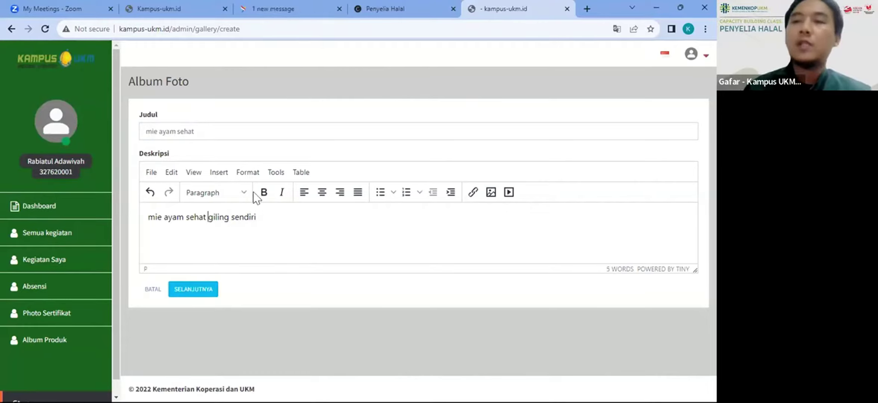
pyautogui.click(194, 289)
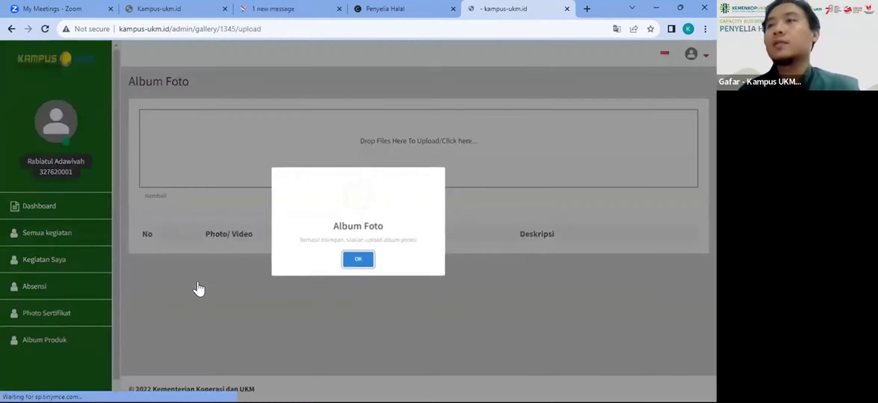
# Step: Upload the 'virtual bg penyelia Halal' image from Downloads, viewed as Large icons
pyautogui.click(365, 258)
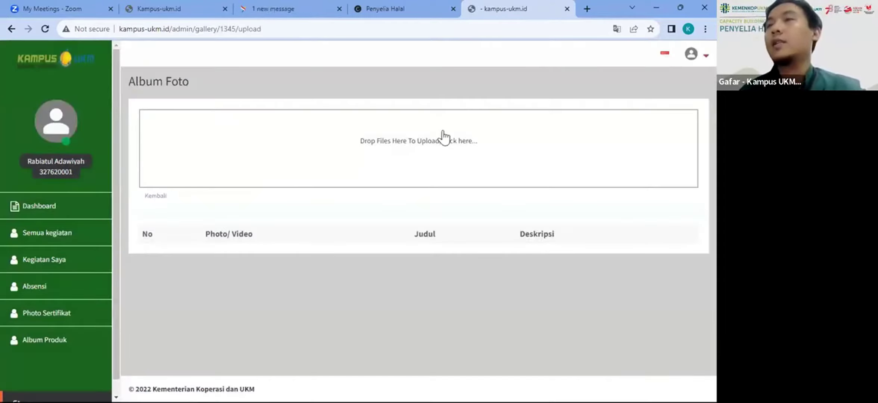
pyautogui.click(413, 151)
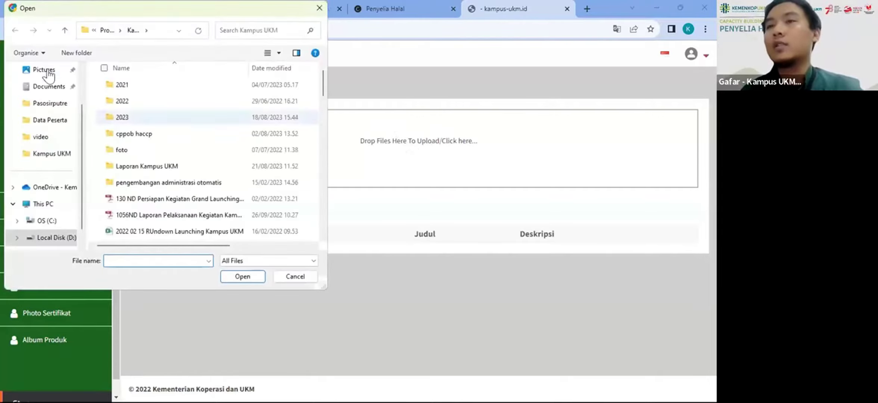
pyautogui.scroll(2, 47, 97)
pyautogui.click(47, 102)
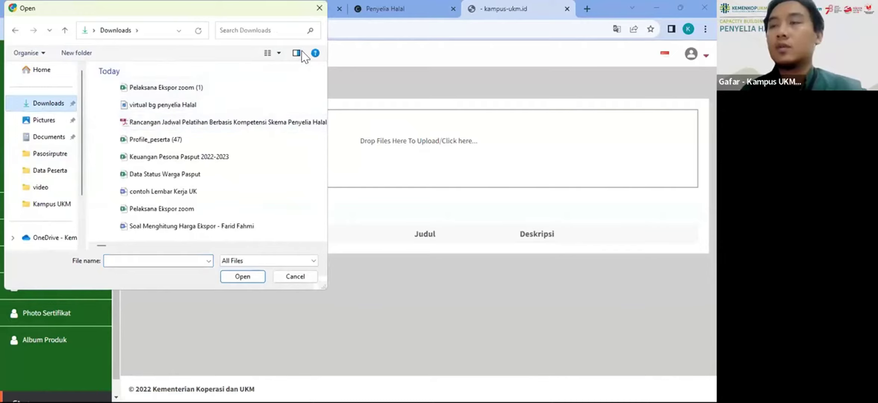
pyautogui.click(280, 53)
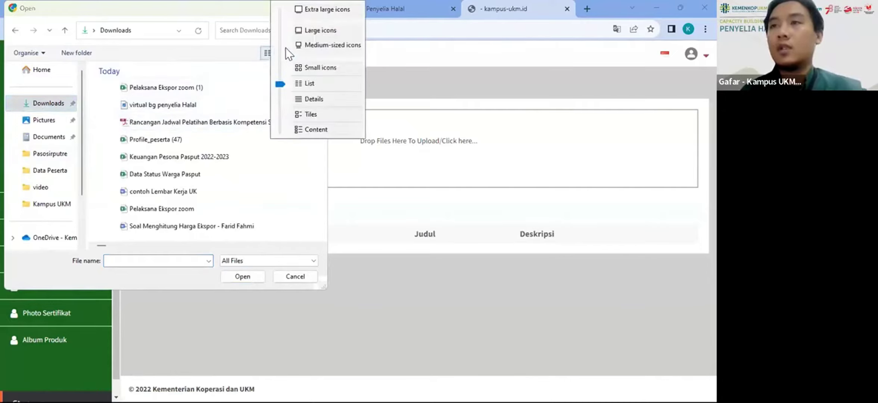
pyautogui.click(313, 32)
pyautogui.scroll(-3, 203, 146)
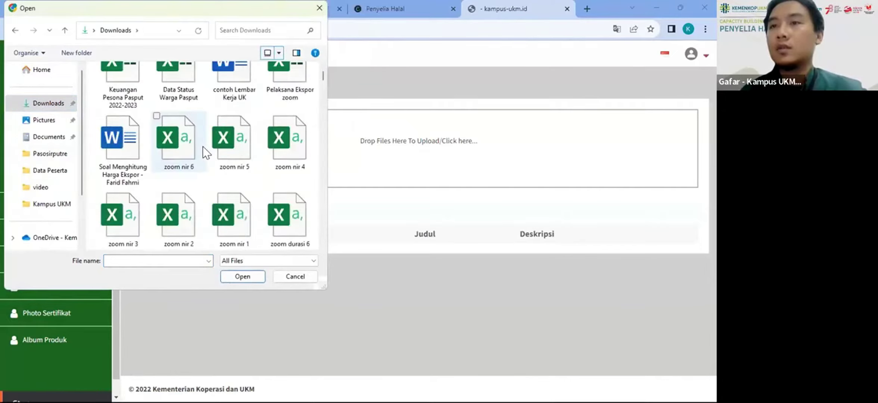
pyautogui.scroll(3, 203, 146)
pyautogui.doubleClick(195, 133)
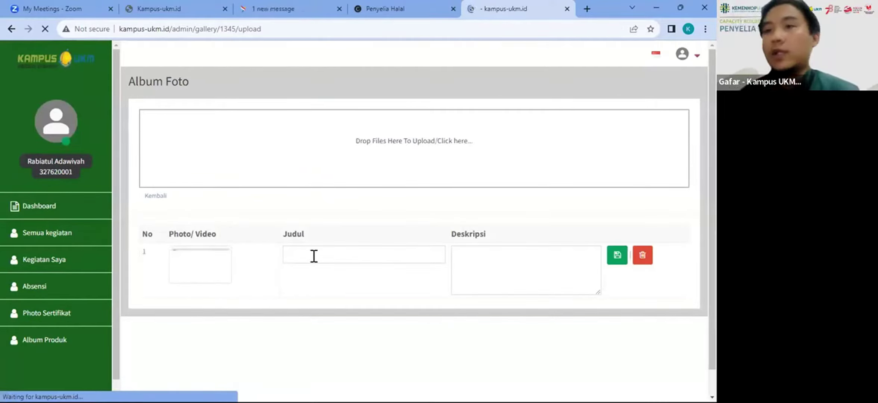
# Step: Enter 'mie ayam sawi' as Judul and '15.000/porsi' as Deskripsi, then save
pyautogui.click(314, 256)
pyautogui.write('mie')
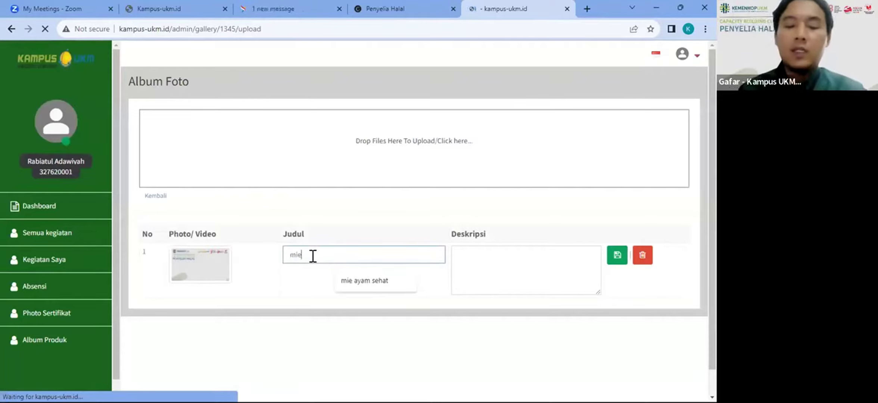
pyautogui.write(' ayam')
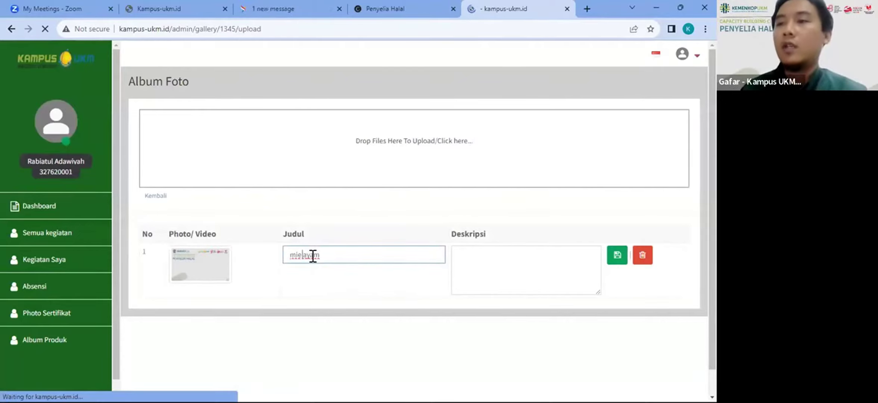
pyautogui.write(' sawi')
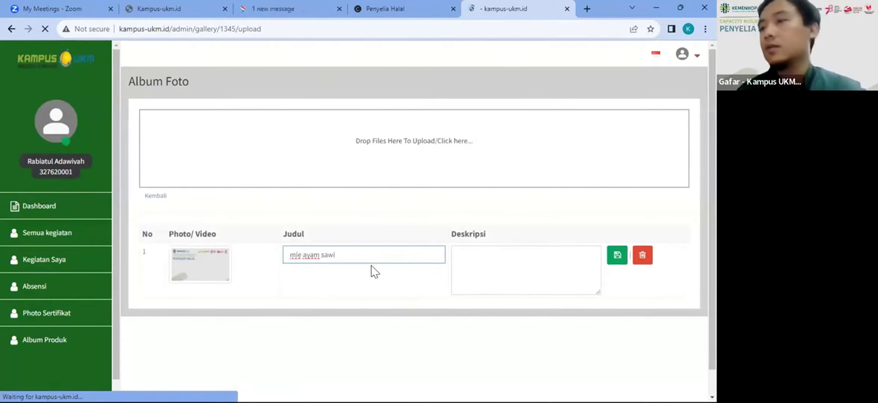
pyautogui.click(480, 261)
pyautogui.write('1')
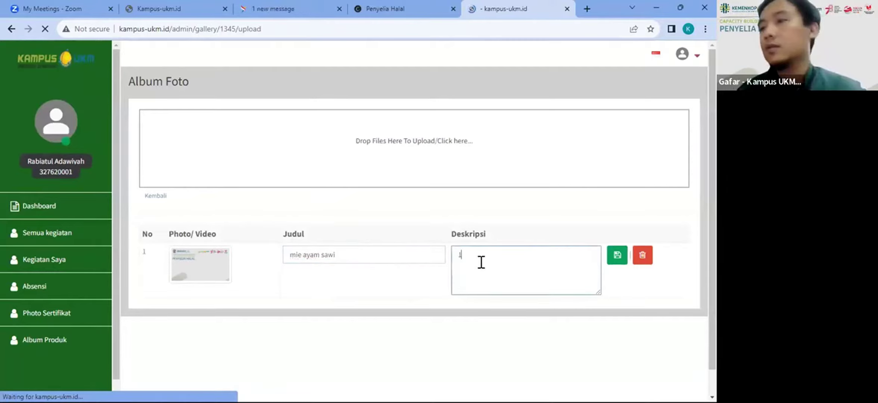
pyautogui.write('5.000')
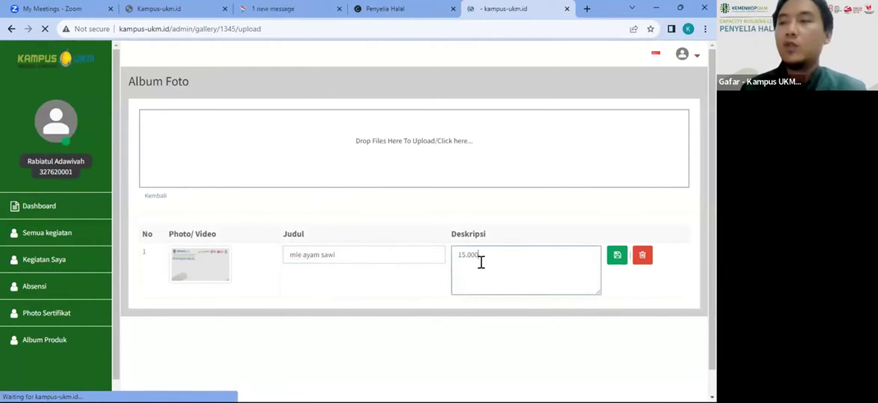
pyautogui.write('/porsi')
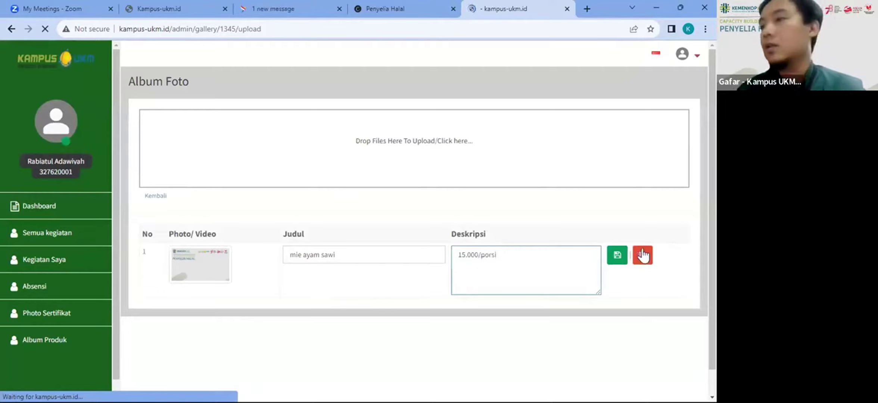
pyautogui.click(617, 256)
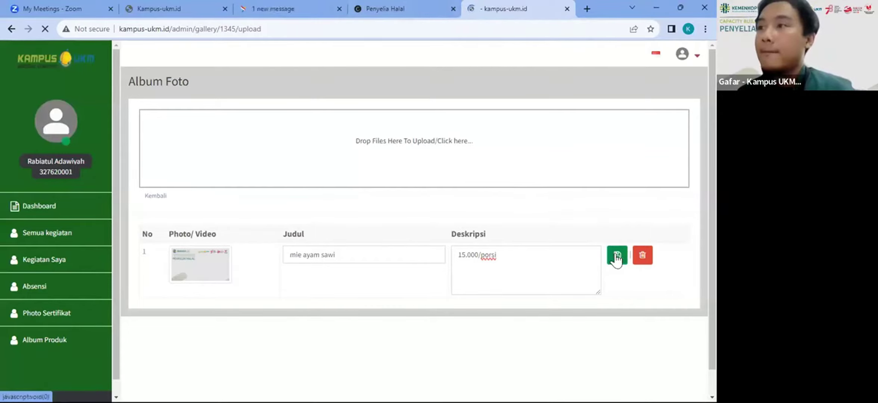
# Step: Reload the upload page, then save photo 1 titled 'mie sawi' with description '15000/porsi'
pyautogui.click(45, 28)
pyautogui.click(44, 28)
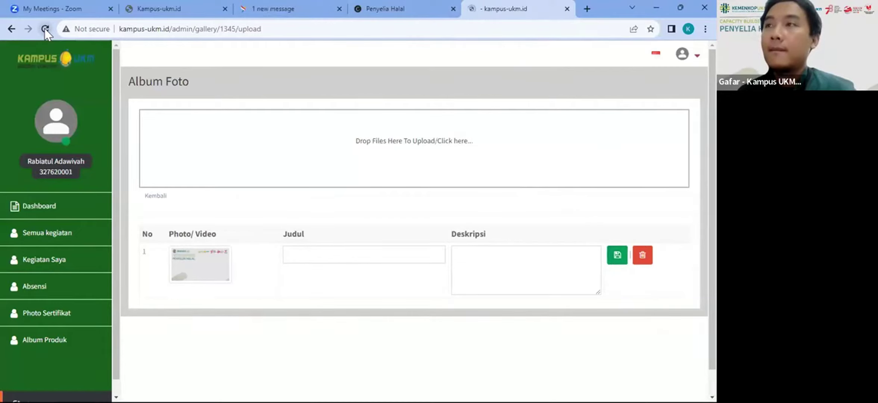
pyautogui.click(385, 257)
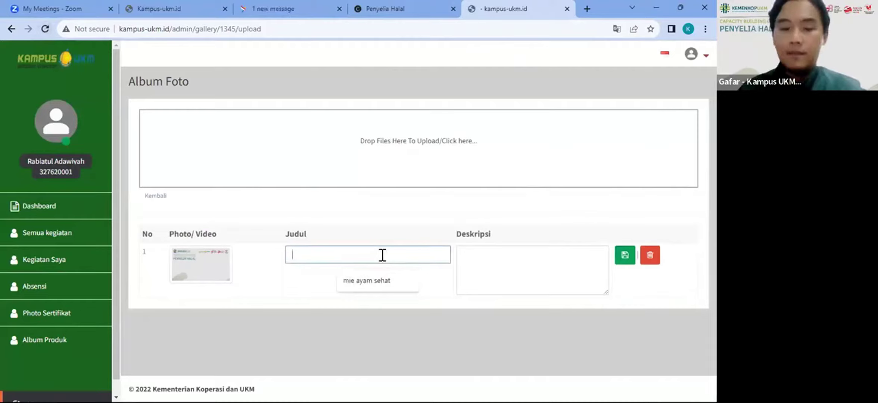
pyautogui.write('mie saw')
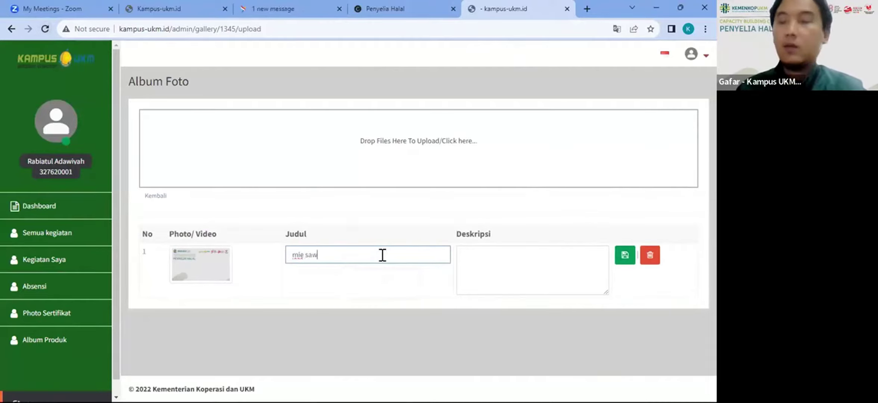
pyautogui.write('i')
pyautogui.press('Tab')
pyautogui.write('150')
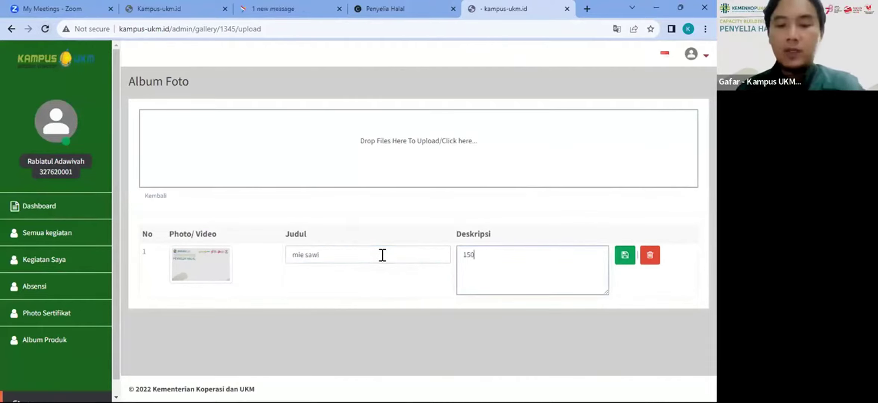
pyautogui.write('00/pors')
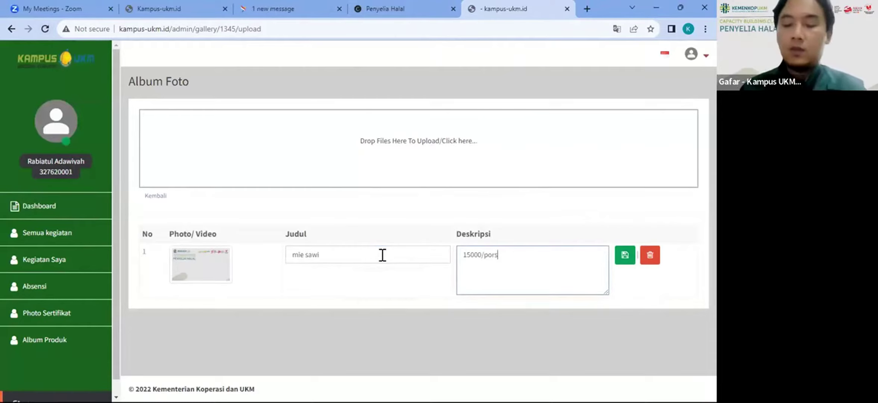
pyautogui.write('i')
pyautogui.click(625, 256)
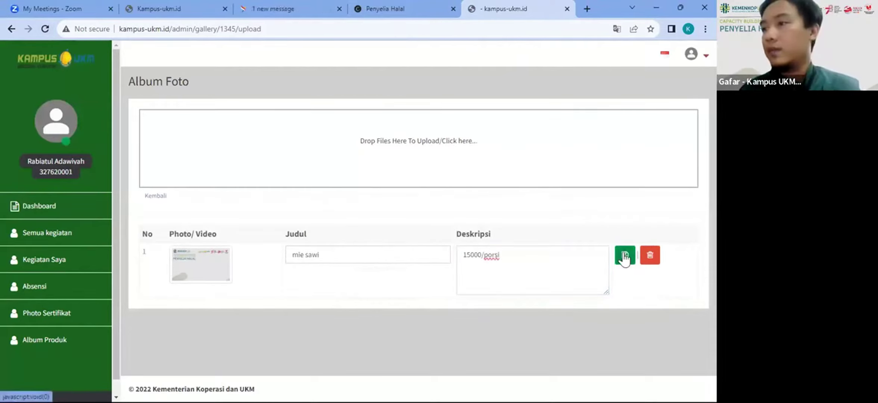
pyautogui.click(455, 87)
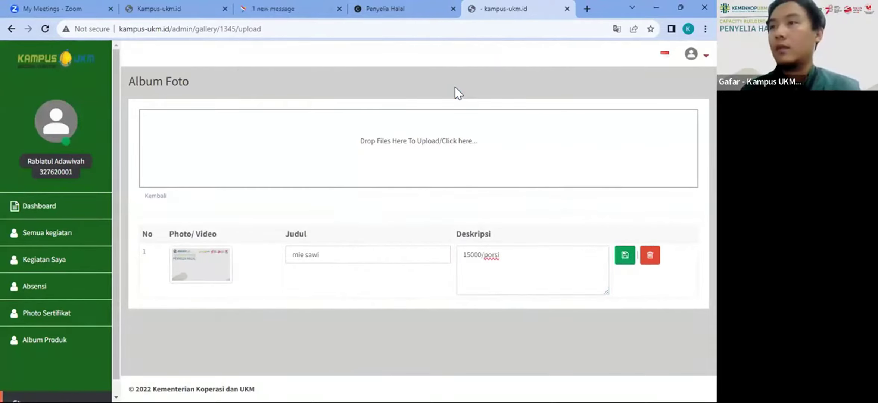
# Step: Upload the certificate image through the drop zone and refresh so it appears as row 2
pyautogui.click(389, 142)
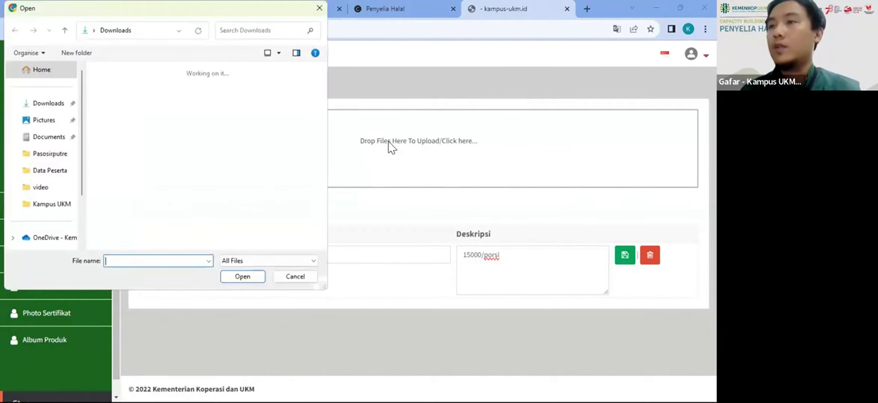
pyautogui.scroll(-10, 223, 176)
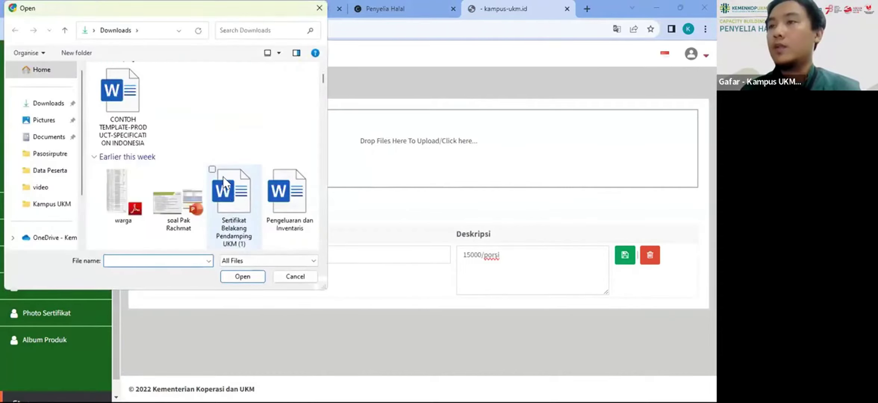
pyautogui.scroll(5, 223, 178)
pyautogui.doubleClick(180, 154)
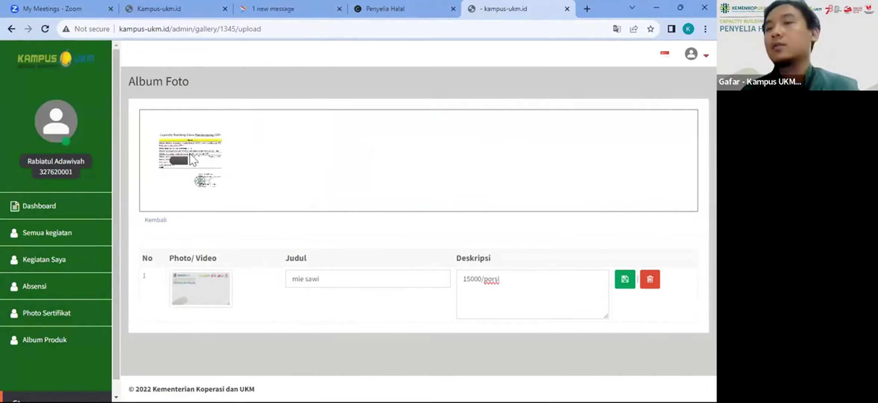
pyautogui.moveTo(185, 151)
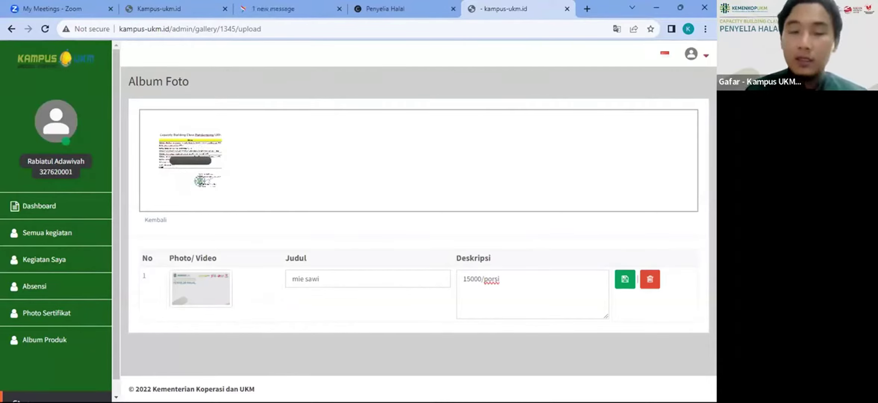
pyautogui.press('F5')
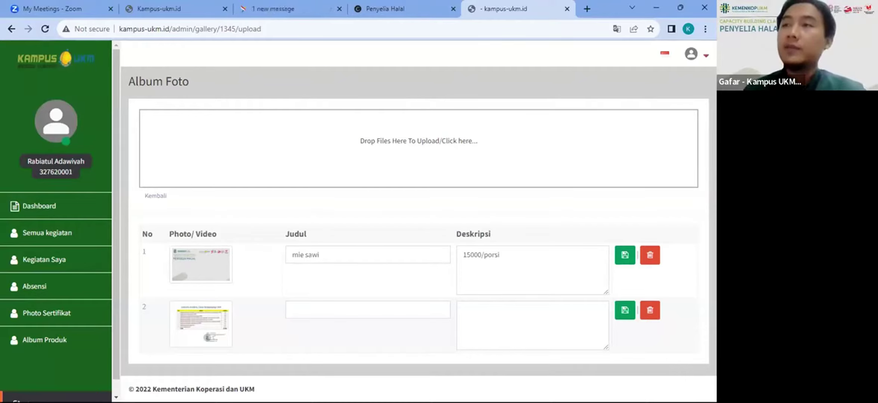
pyautogui.click(405, 5)
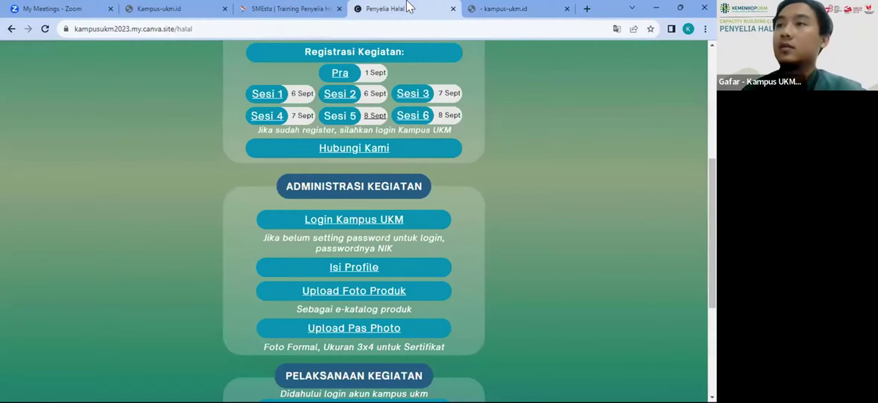
pyautogui.click(527, 6)
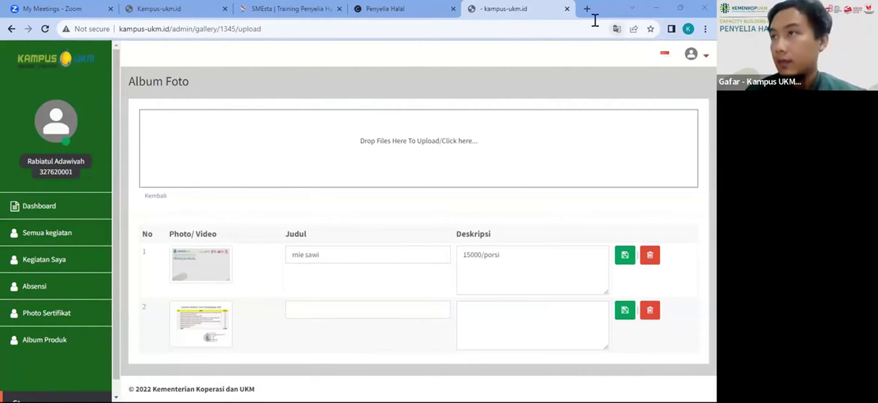
# Step: Close the Kampus UKM album tab and open the Sesi 6 registration link on the event page
pyautogui.click(567, 9)
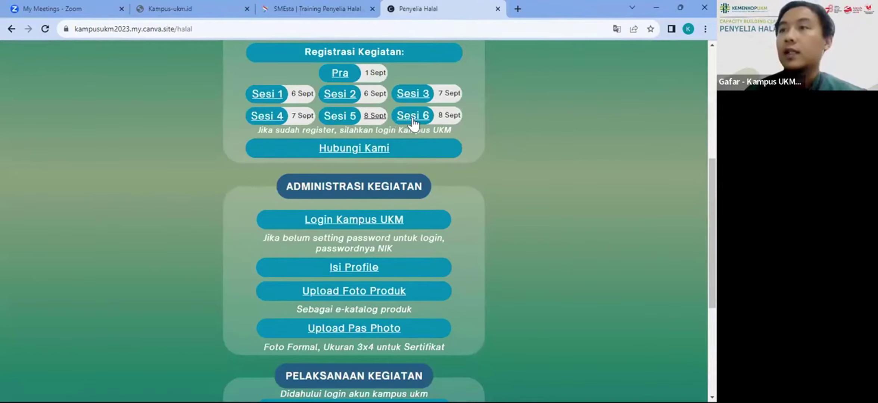
pyautogui.scroll(2, 329, 118)
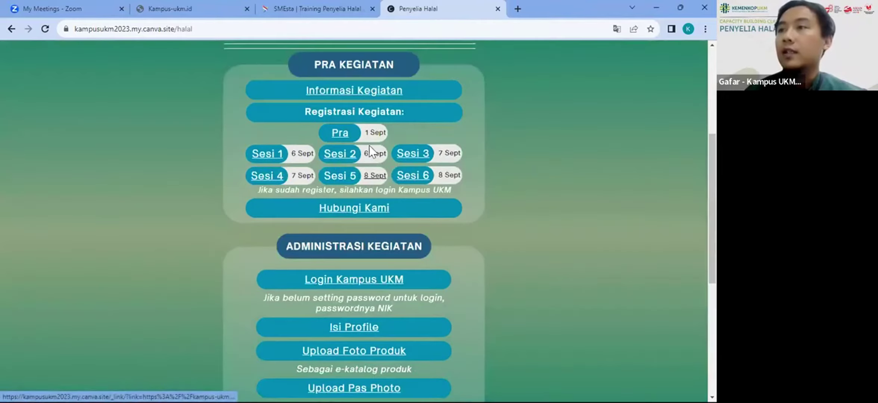
pyautogui.click(411, 173)
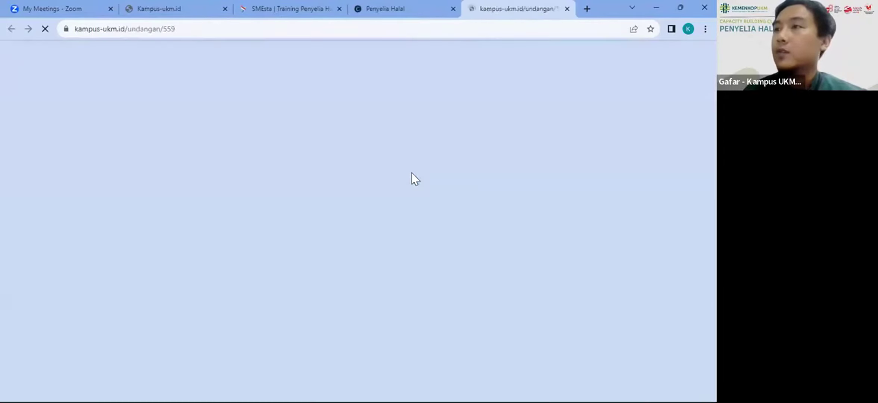
# Step: Compare the Penyelia Halal event page with the Sesi 6 form, then close the form's tab
pyautogui.click(411, 2)
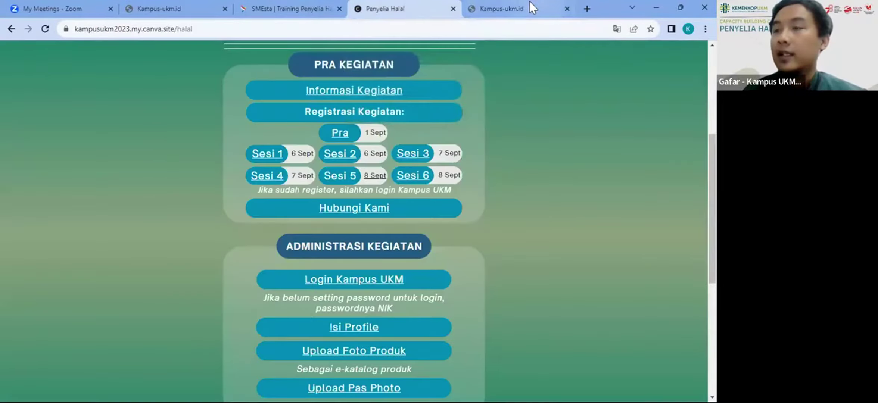
pyautogui.click(540, 7)
pyautogui.click(415, 6)
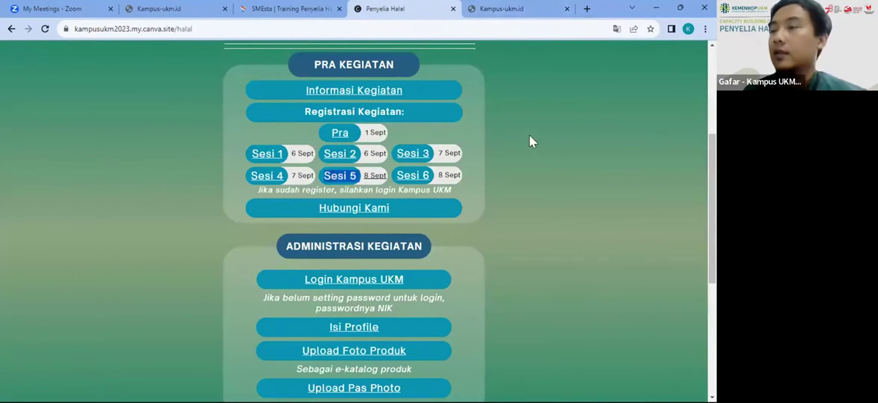
pyautogui.click(496, 10)
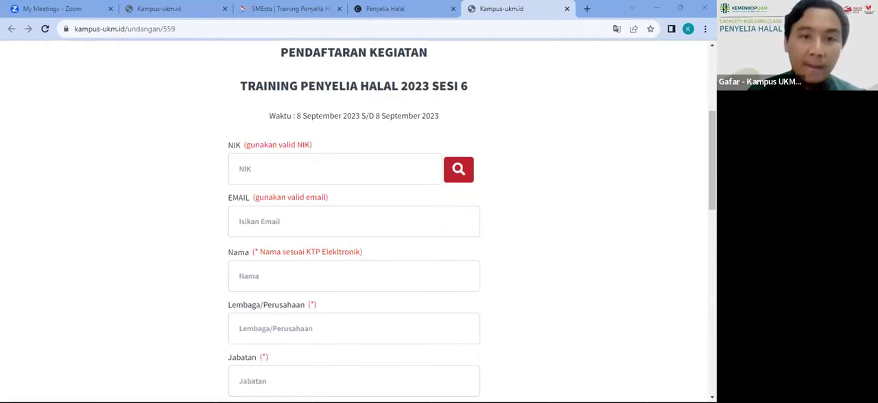
pyautogui.click(567, 8)
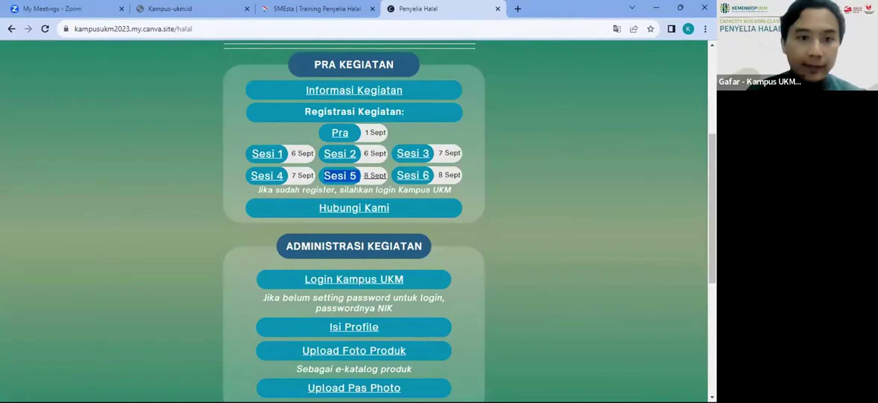
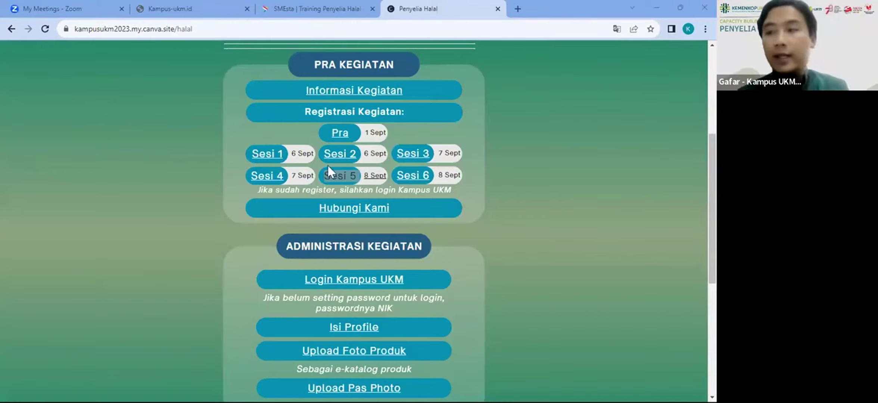
# Step: Open the 'Upload Pas Photo' link from the Penyelia Halal page in a new tab
pyautogui.scroll(-1, 219, 242)
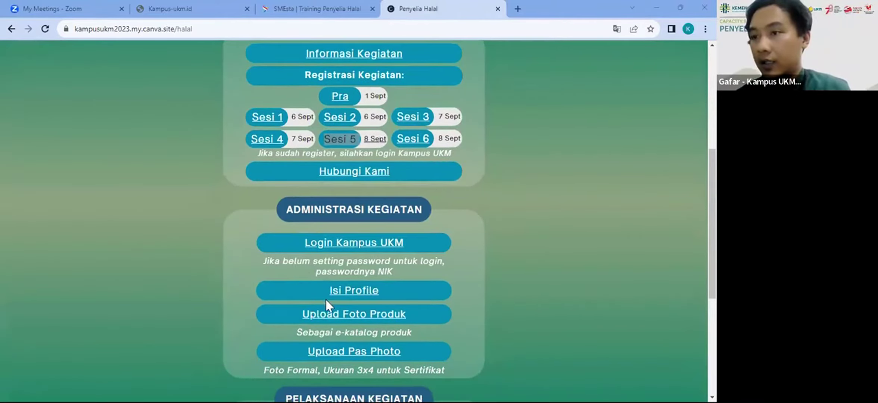
pyautogui.click(317, 353)
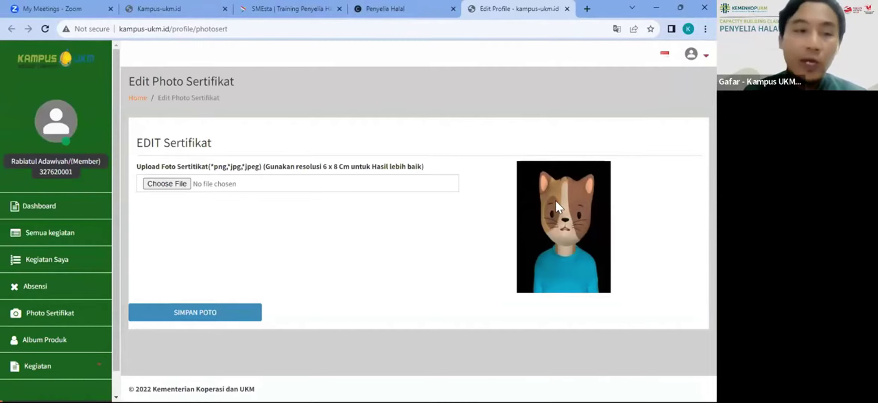
# Step: Save the current certificate photo without choosing a new file, and accept the photo-updated confirmation
pyautogui.click(167, 175)
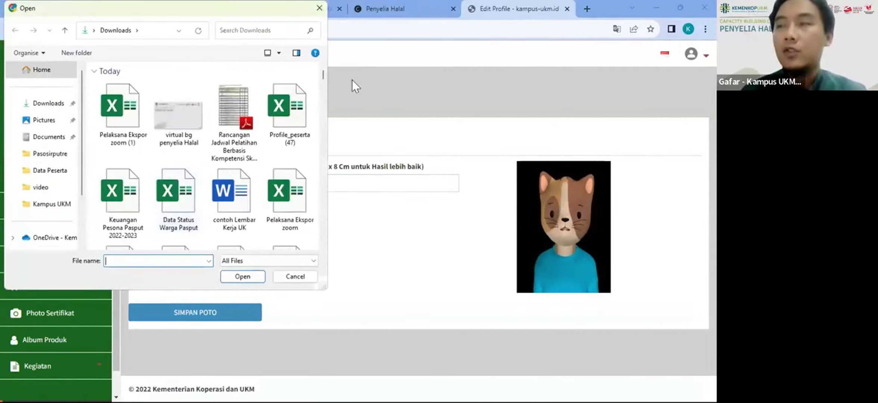
pyautogui.click(319, 7)
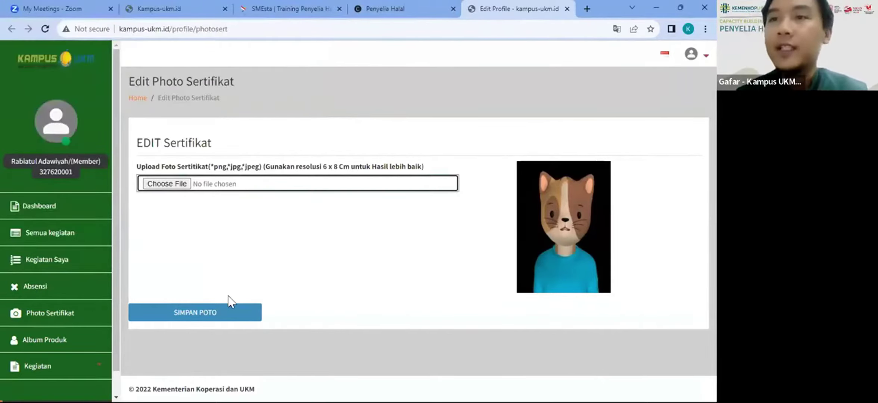
pyautogui.click(207, 312)
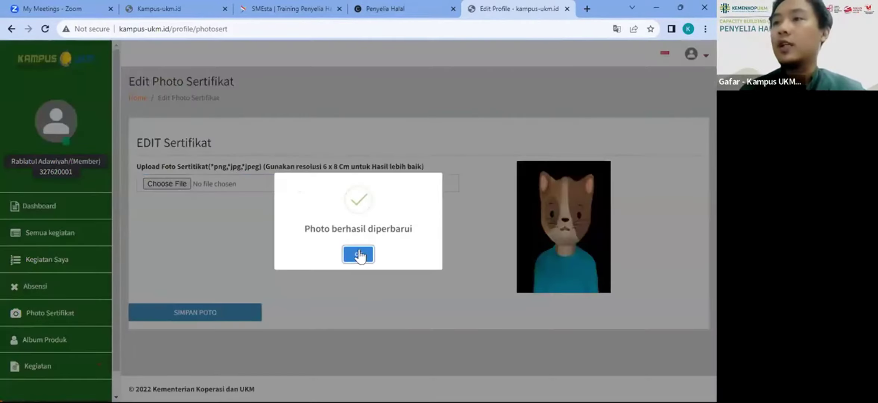
pyautogui.click(358, 254)
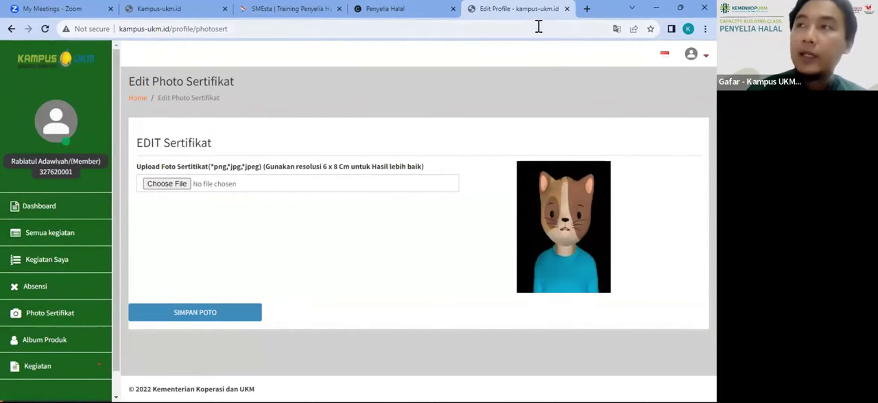
# Step: Close the Edit Profile tab and follow the 'Pre Test, Post Test, Evaluasi' link to Kegiatan Saya
pyautogui.click(567, 10)
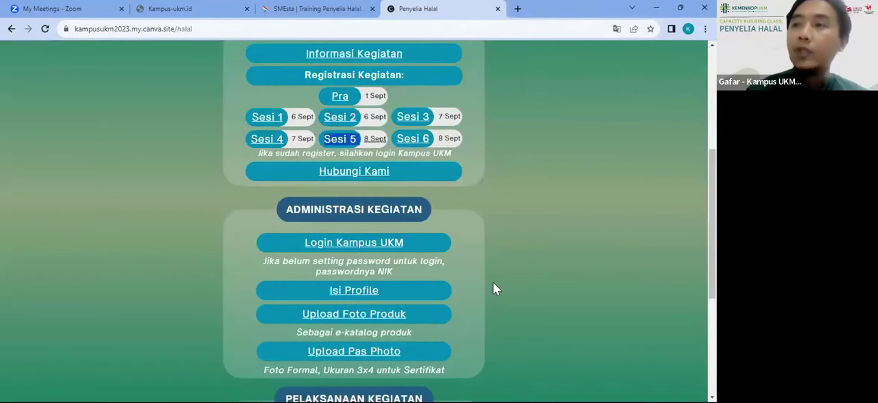
pyautogui.scroll(-2, 493, 288)
pyautogui.scroll(-1, 492, 281)
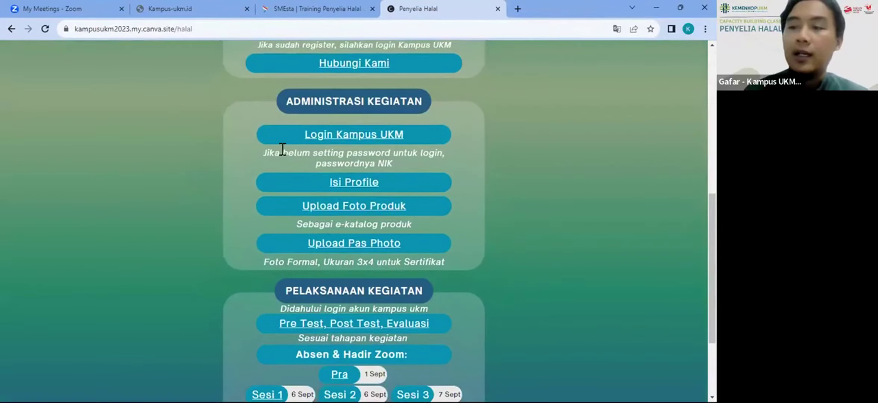
pyautogui.scroll(-3, 303, 163)
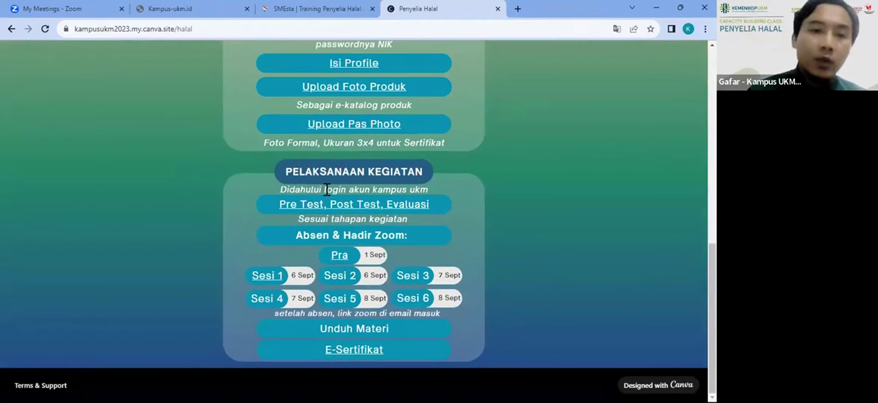
pyautogui.moveTo(326, 189); pyautogui.dragTo(402, 188)
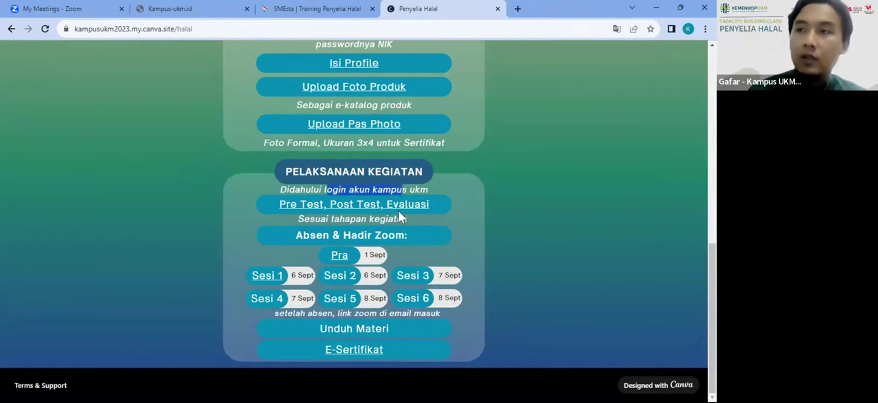
pyautogui.click(385, 206)
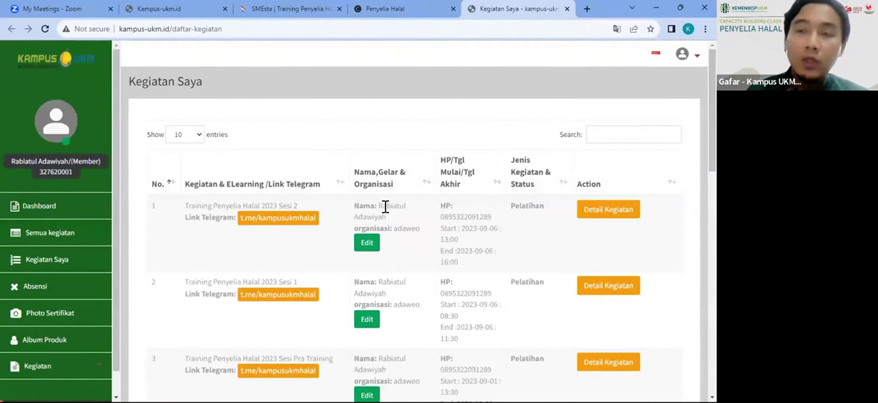
pyautogui.click(392, 9)
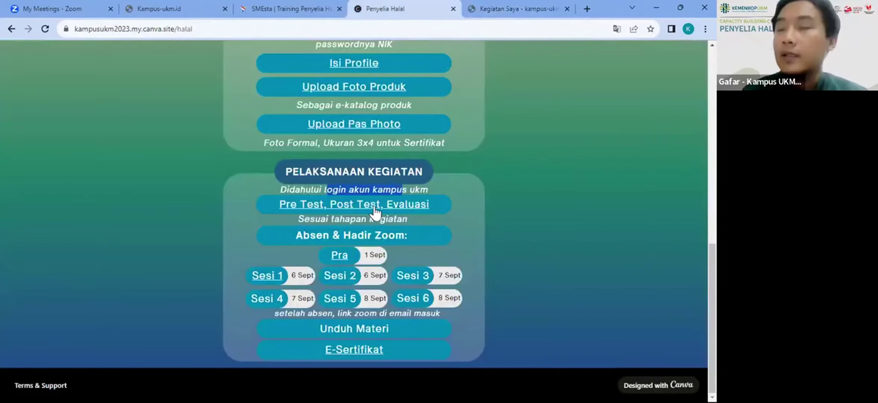
pyautogui.click(492, 10)
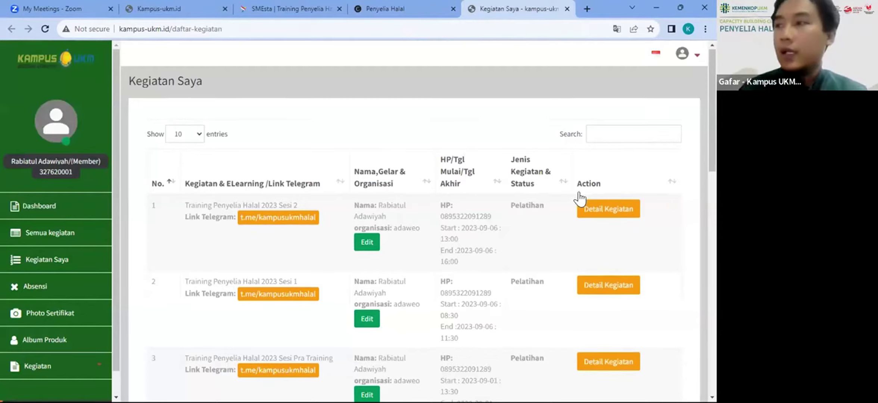
pyautogui.scroll(-10, 581, 196)
pyautogui.scroll(-2, 580, 198)
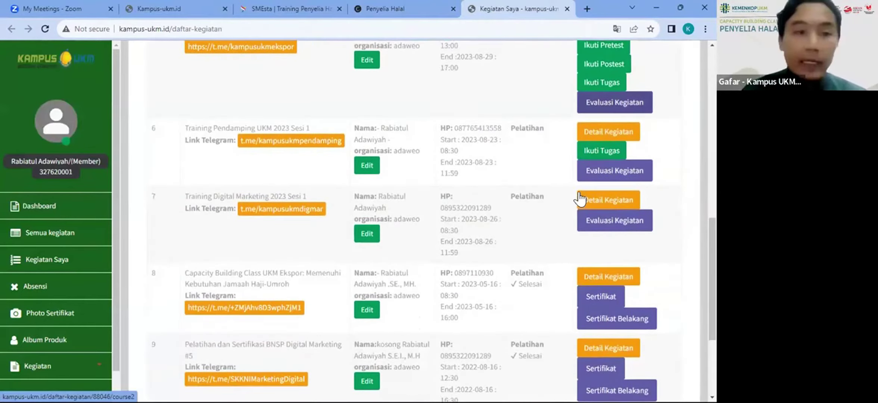
pyautogui.scroll(1, 580, 199)
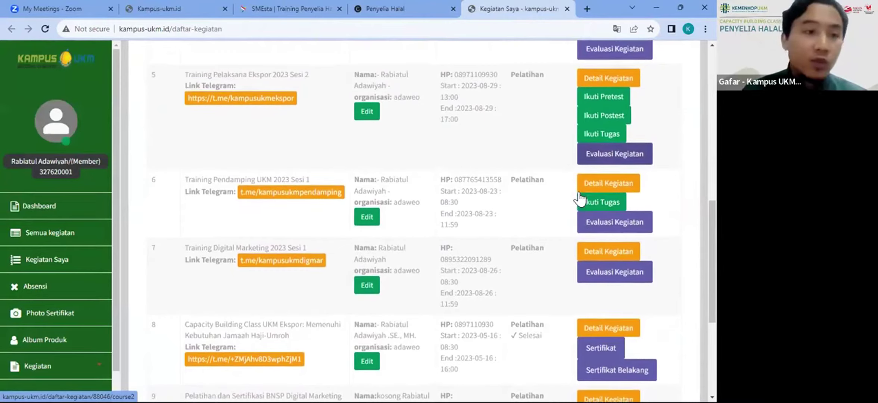
pyautogui.scroll(10, 579, 199)
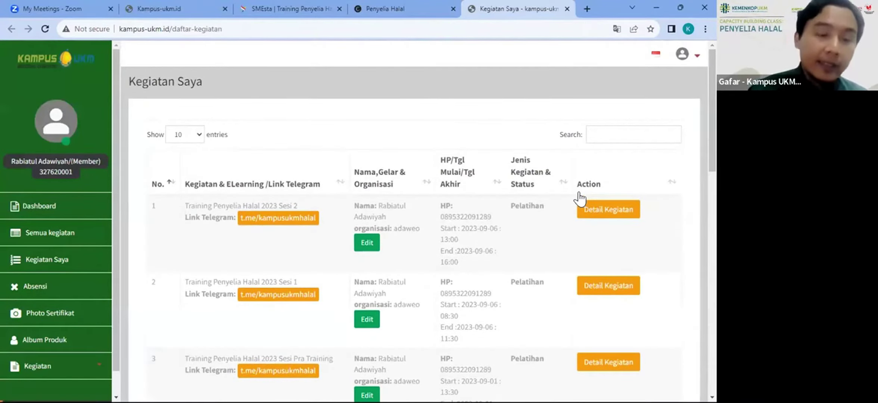
pyautogui.scroll(-3, 579, 199)
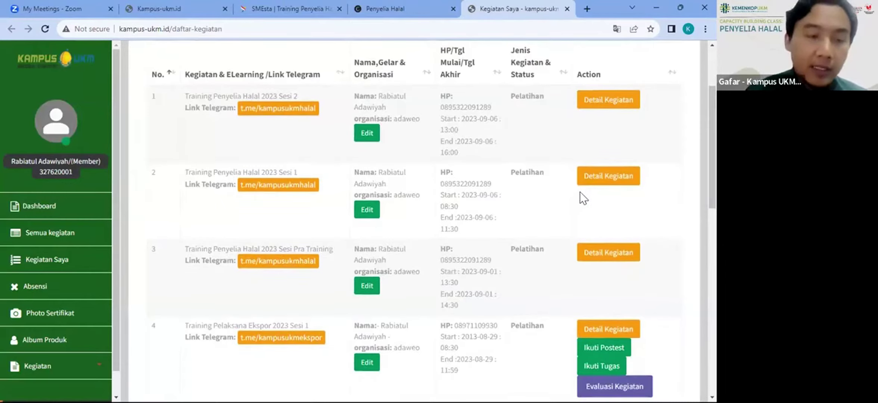
pyautogui.scroll(-3, 580, 192)
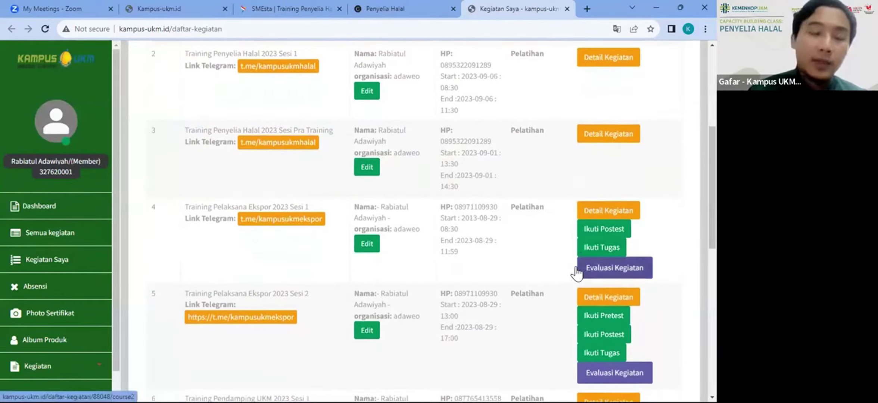
pyautogui.scroll(-8, 576, 273)
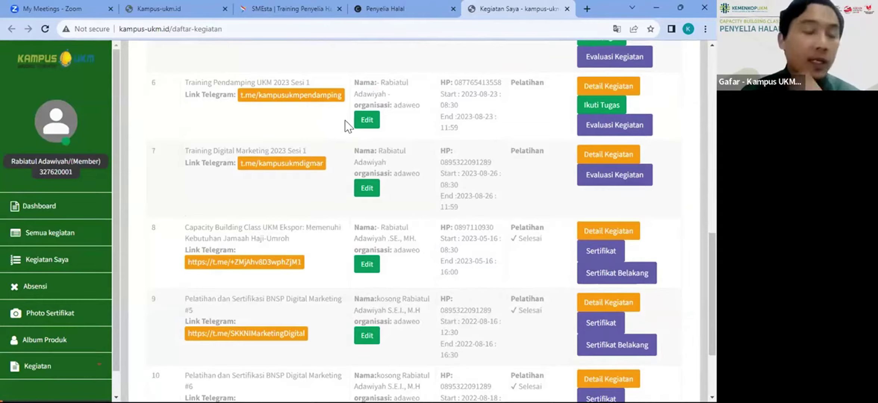
pyautogui.scroll(1, 345, 120)
pyautogui.scroll(2, 345, 120)
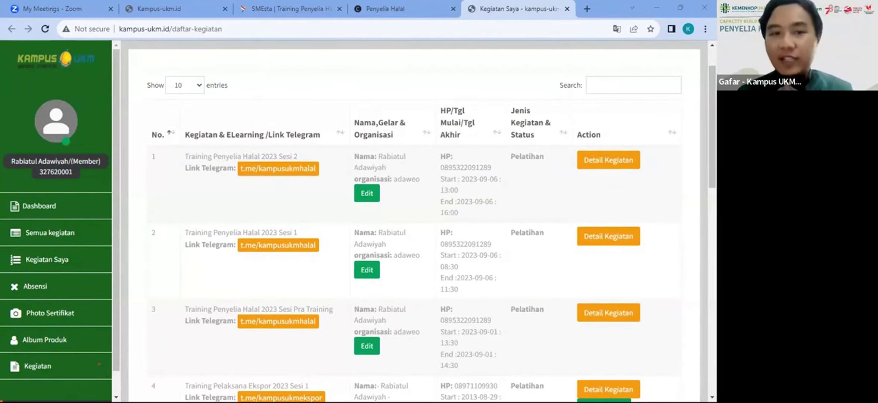
# Step: Reload the Kegiatan Saya page so the Pra Training entry shows its pretest
pyautogui.scroll(-2, 470, 196)
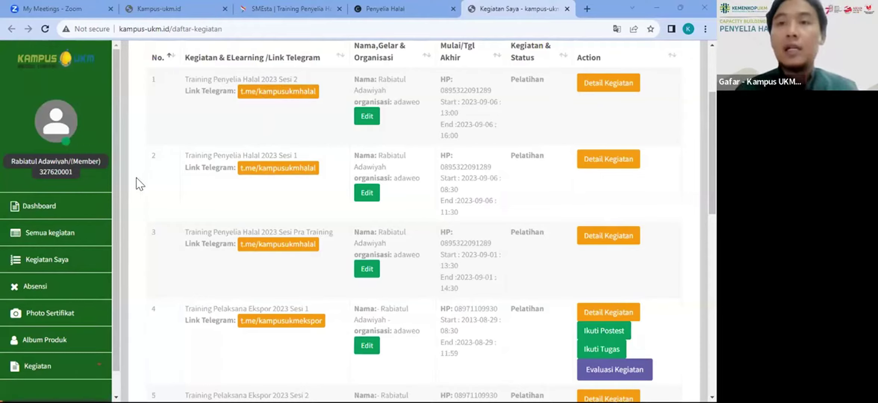
pyautogui.click(45, 29)
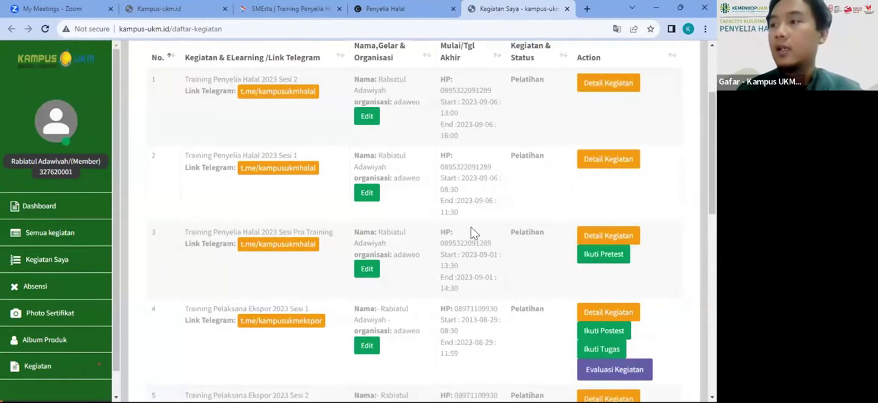
pyautogui.scroll(3, 470, 227)
# Step: Filter the Kegiatan Saya list with the search term 'halal'
pyautogui.click(655, 138)
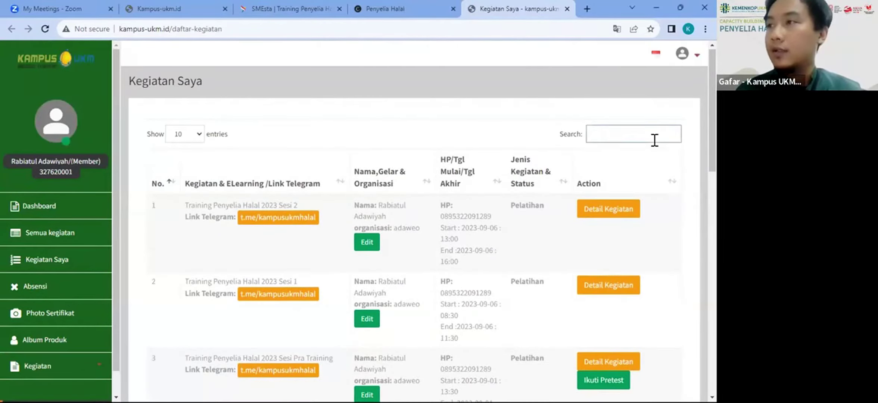
pyautogui.write('halal')
pyautogui.scroll(-3, 500, 298)
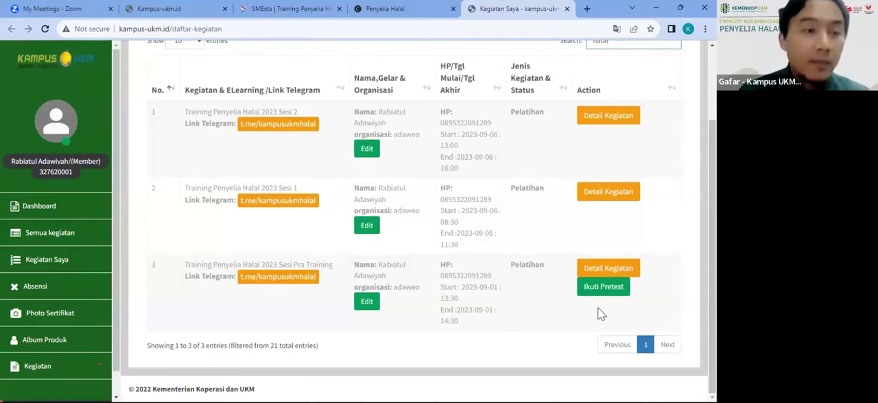
# Step: Check the Penyelia Halal info tab, then start the Sesi Pra Training pretest with 'Ikuti Pretest'
pyautogui.click(386, 9)
pyautogui.scroll(7, 392, 152)
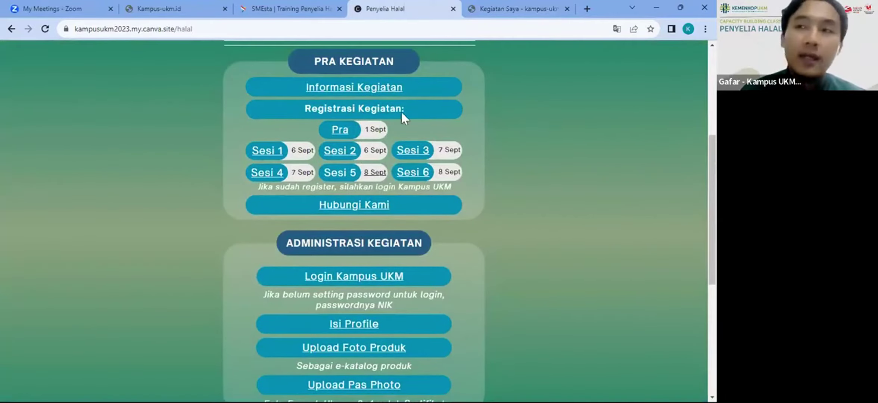
pyautogui.click(483, 14)
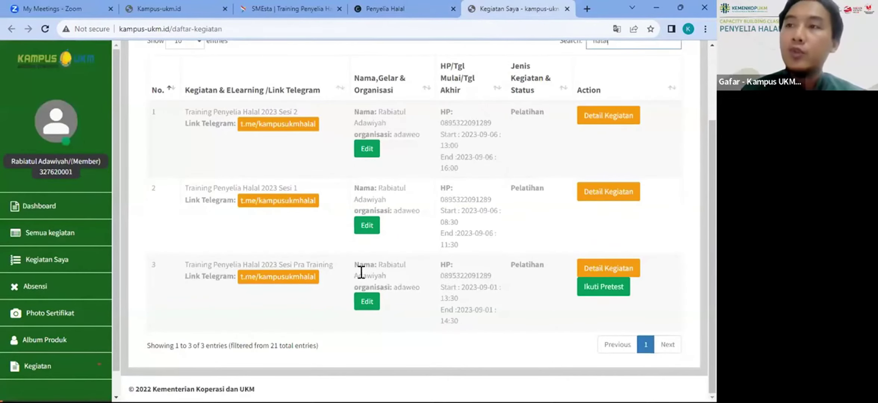
pyautogui.click(409, 8)
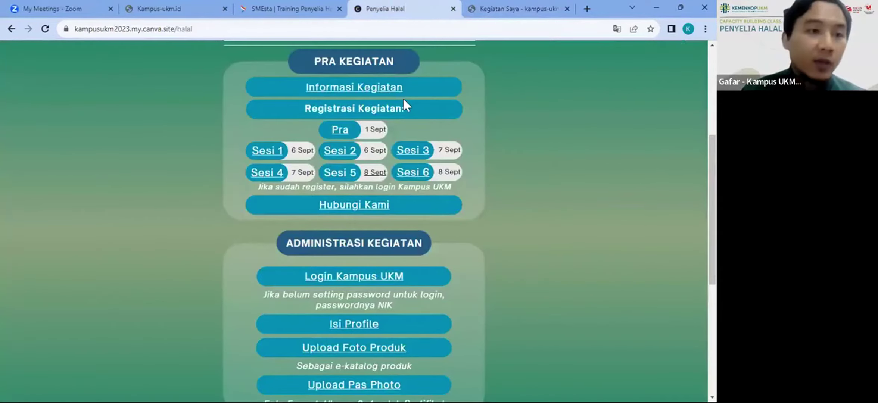
pyautogui.click(505, 14)
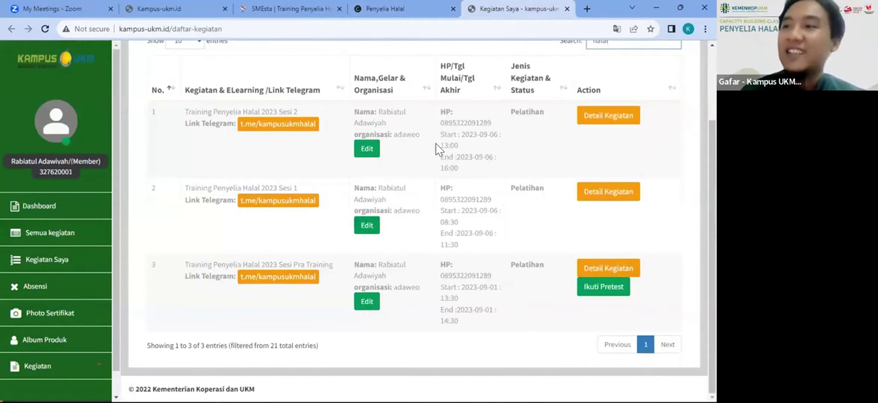
pyautogui.click(585, 292)
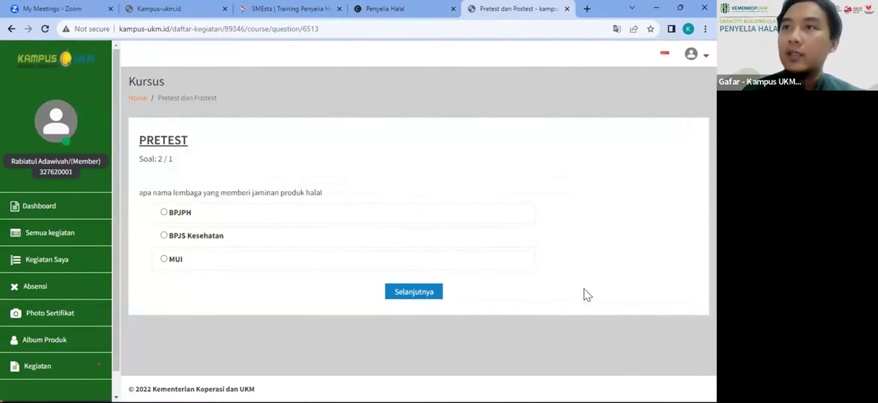
# Step: Return to the Kegiatan Saya list after reviewing the Penyelia Halal info page
pyautogui.click(323, 29)
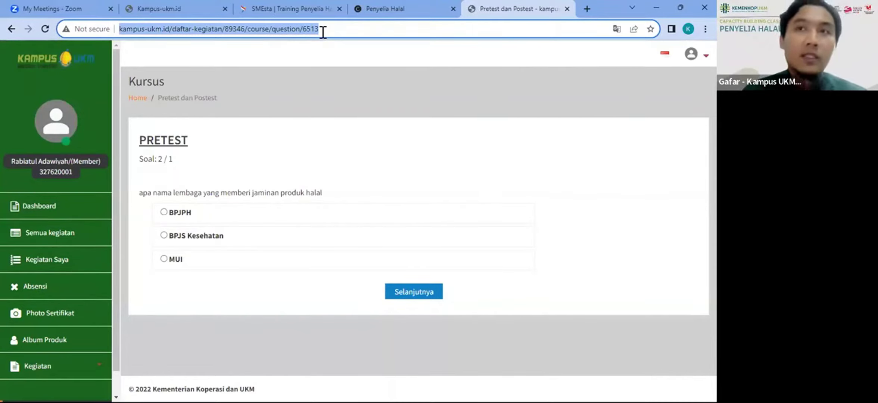
pyautogui.click(11, 26)
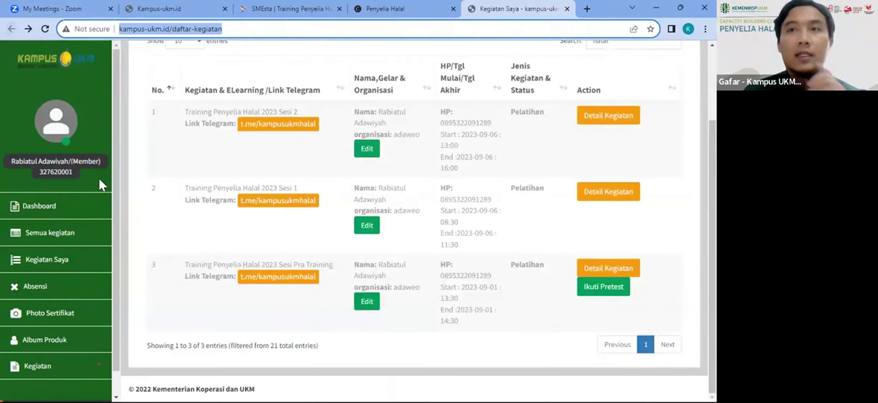
pyautogui.click(398, 15)
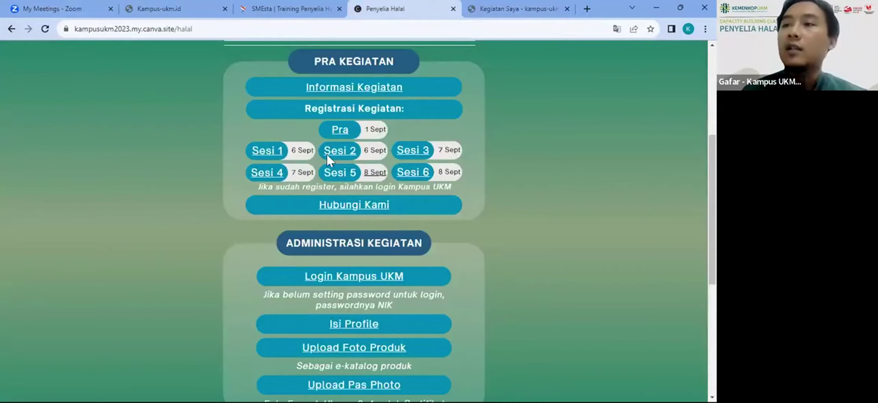
pyautogui.scroll(-5, 361, 207)
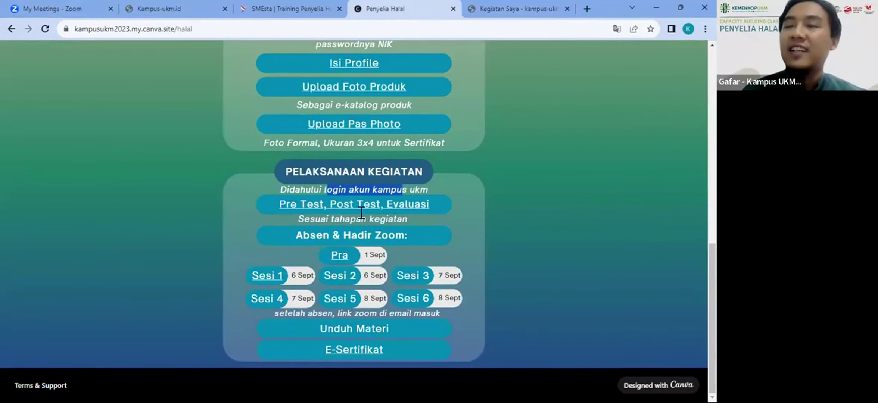
pyautogui.scroll(4, 448, 211)
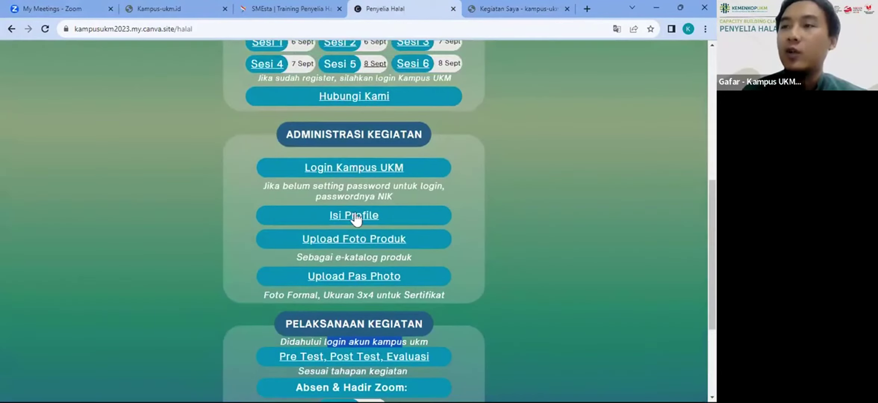
pyautogui.scroll(-4, 351, 215)
pyautogui.click(519, 9)
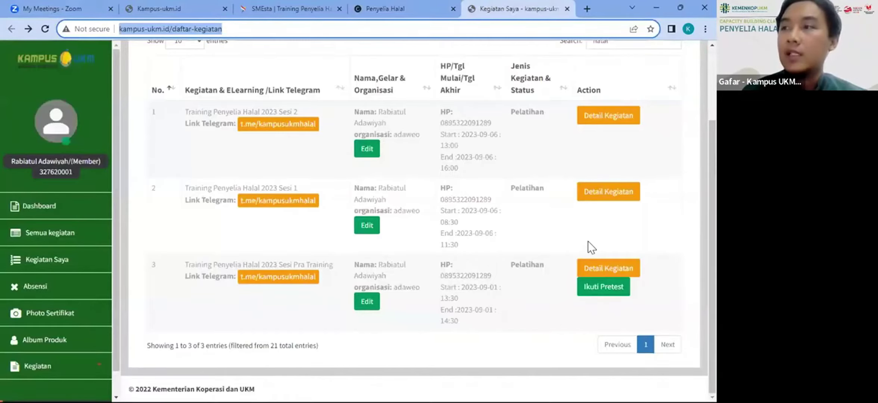
# Step: Start the Pra Training pretest, answer question 1 with BPJPH, and save it
pyautogui.click(593, 287)
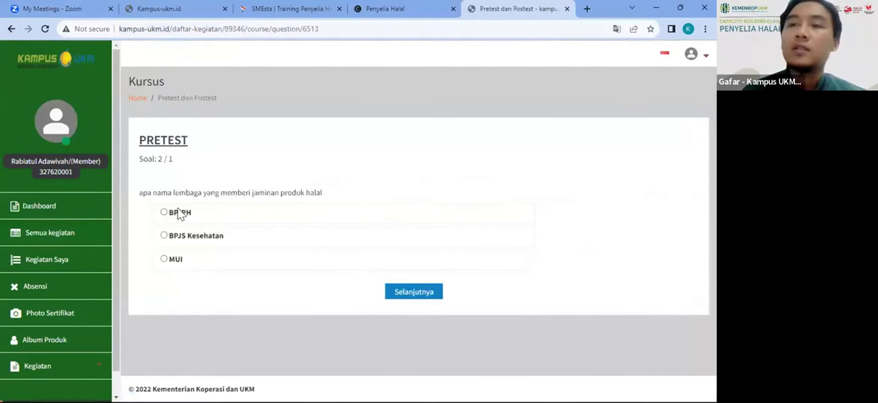
pyautogui.click(165, 213)
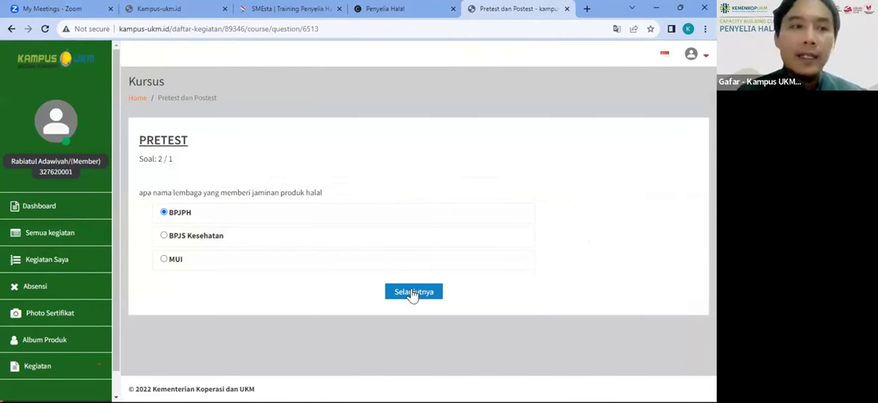
pyautogui.click(413, 292)
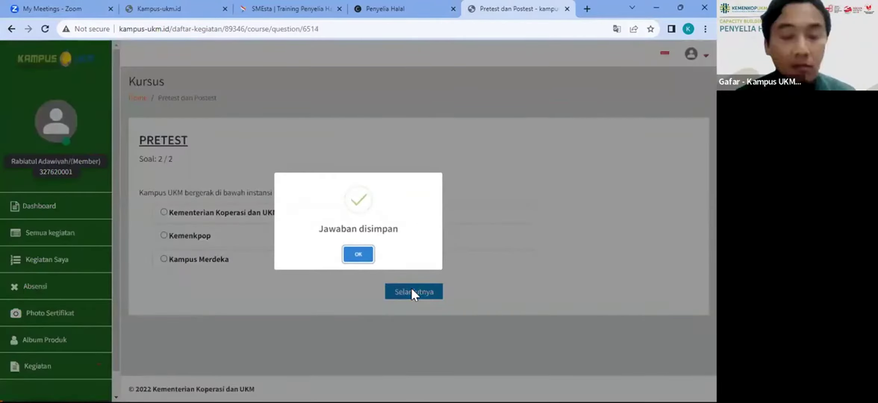
pyautogui.click(358, 255)
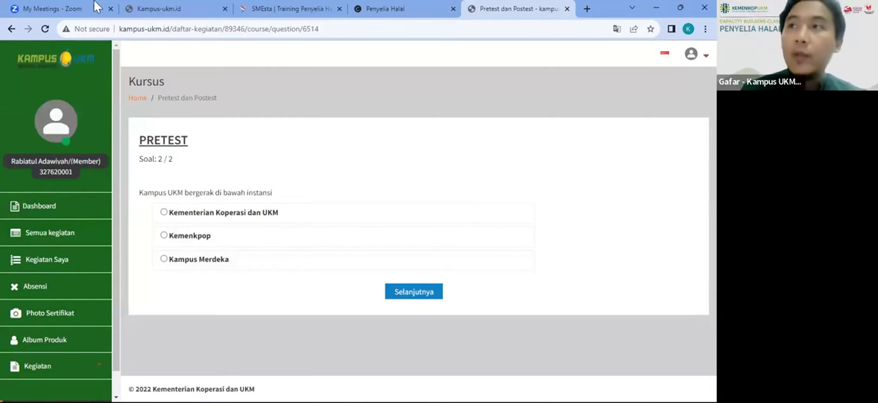
# Step: Google 'kampum umkm' in a new tab and open the Kampus-ukm.id result
pyautogui.click(587, 8)
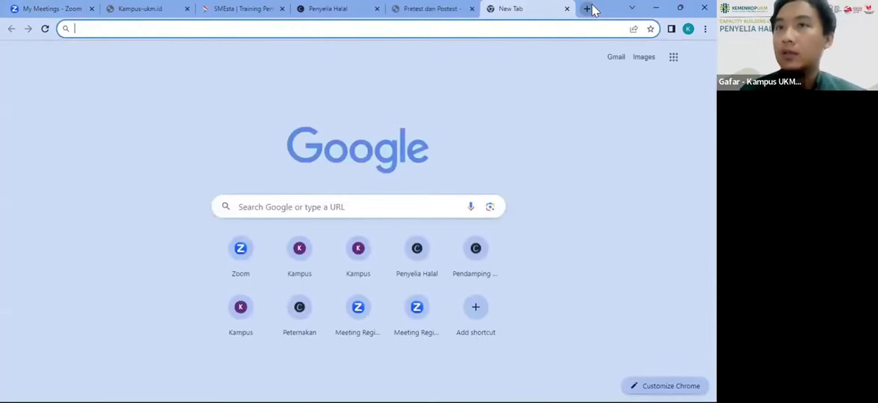
pyautogui.write('kam')
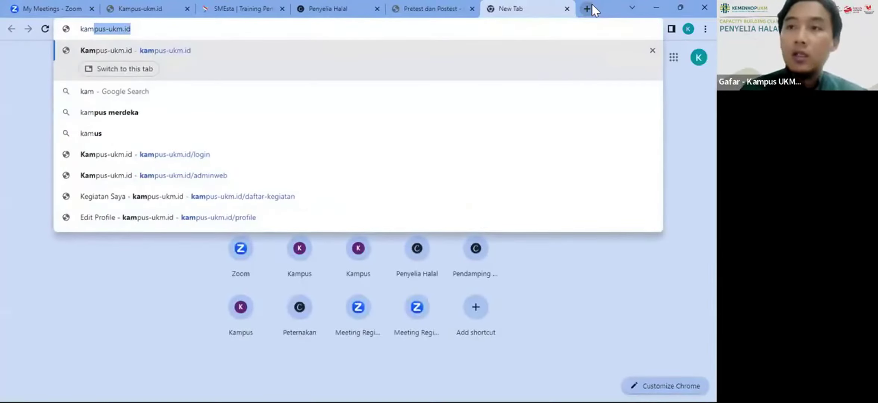
pyautogui.write('pum umkm')
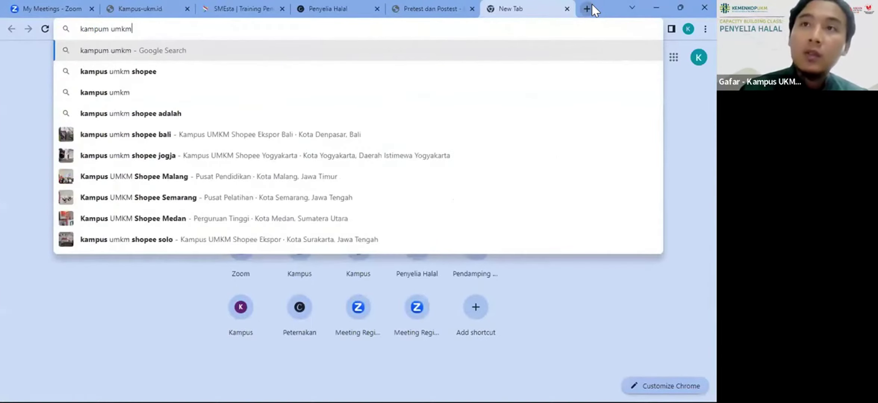
pyautogui.press('Return')
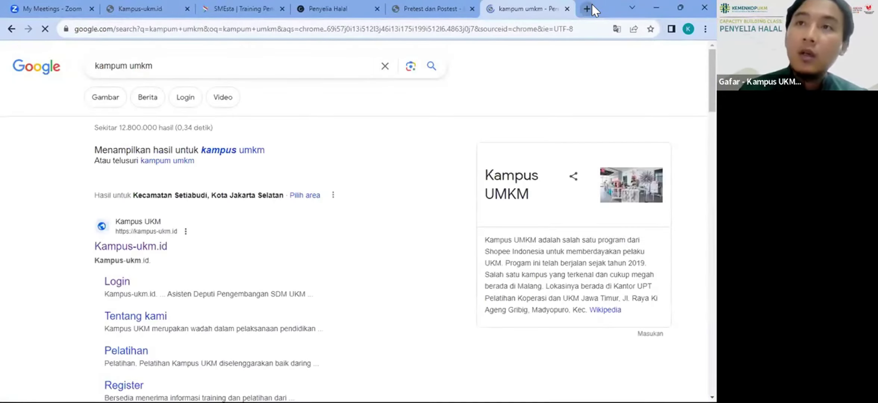
pyautogui.click(138, 240)
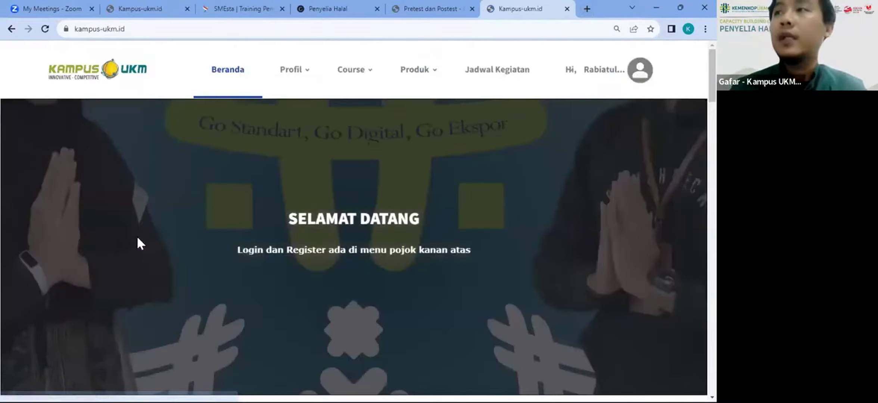
# Step: Go to Profil from the account dropdown, then to Kegiatan Saya in the sidebar
pyautogui.moveTo(566, 90)
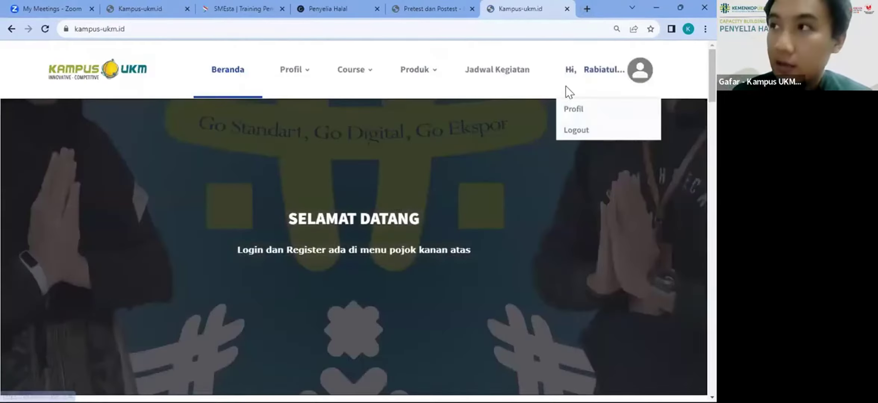
pyautogui.click(565, 109)
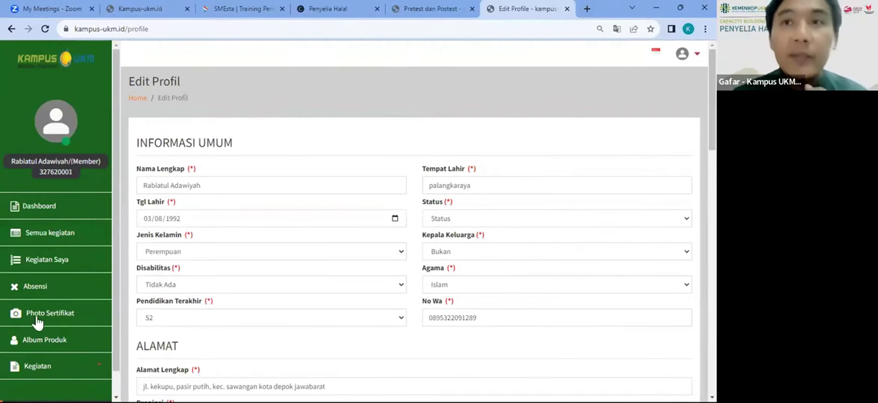
pyautogui.scroll(-1, 36, 290)
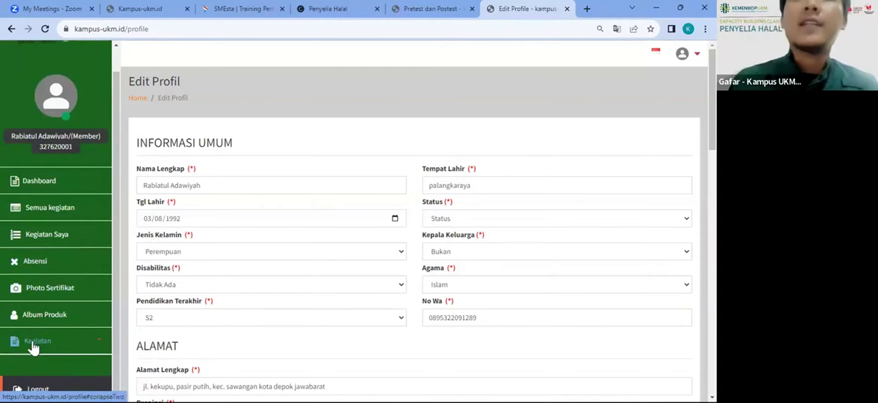
pyautogui.click(51, 239)
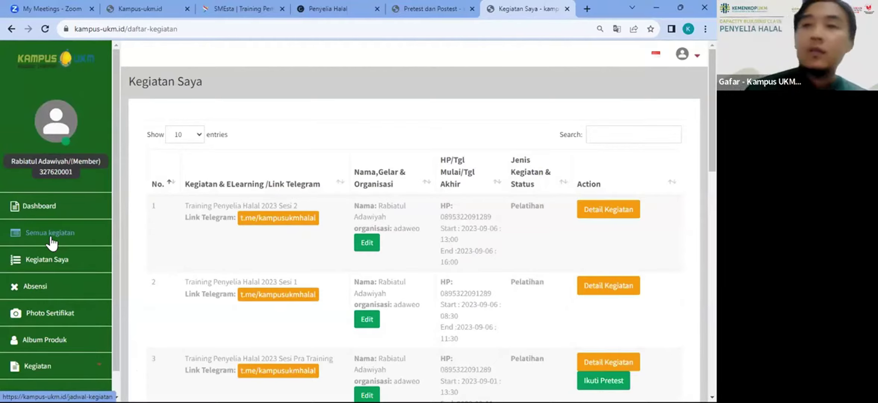
pyautogui.click(620, 140)
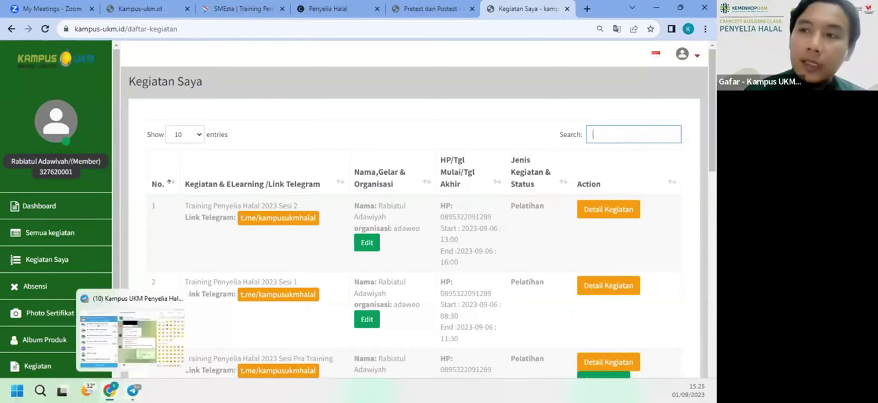
pyautogui.moveTo(132, 391)
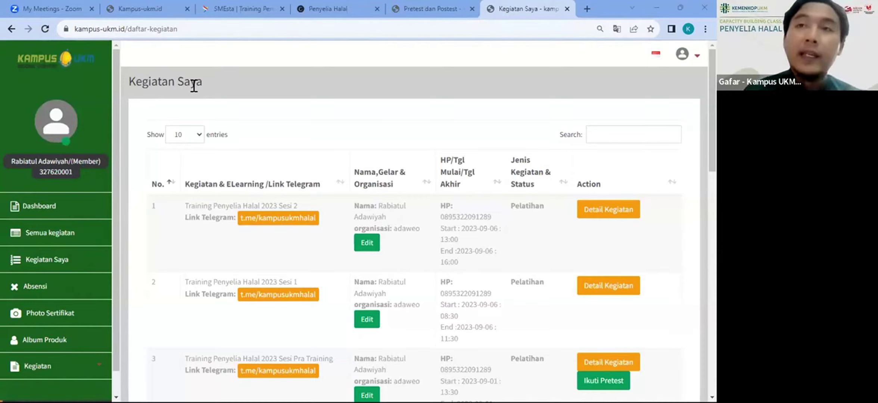
# Step: Reload Kegiatan Saya, filter it by 'halal', and open the Absensi Kegiatan attendance page
pyautogui.click(45, 29)
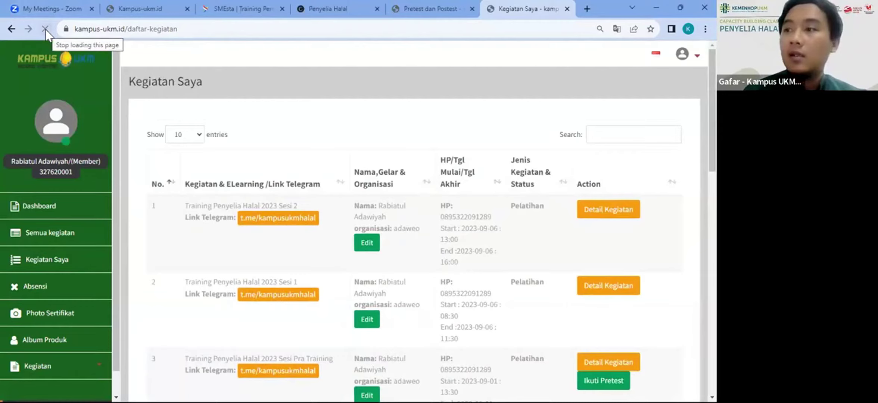
pyautogui.scroll(-3, 436, 278)
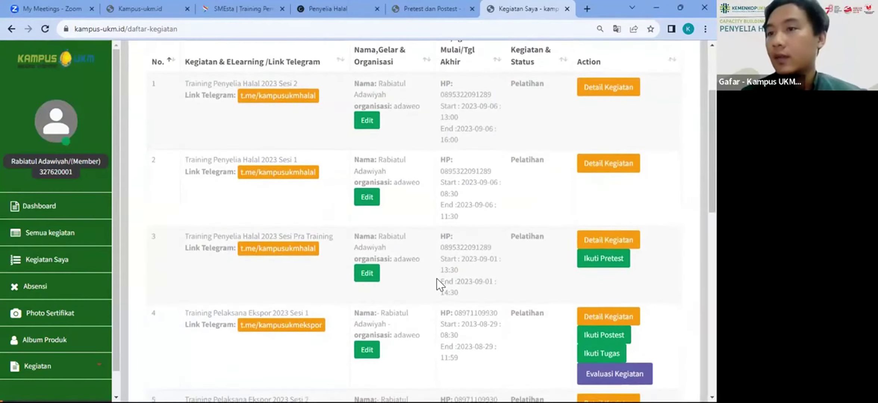
pyautogui.scroll(3, 436, 278)
pyautogui.click(623, 130)
pyautogui.write('halal')
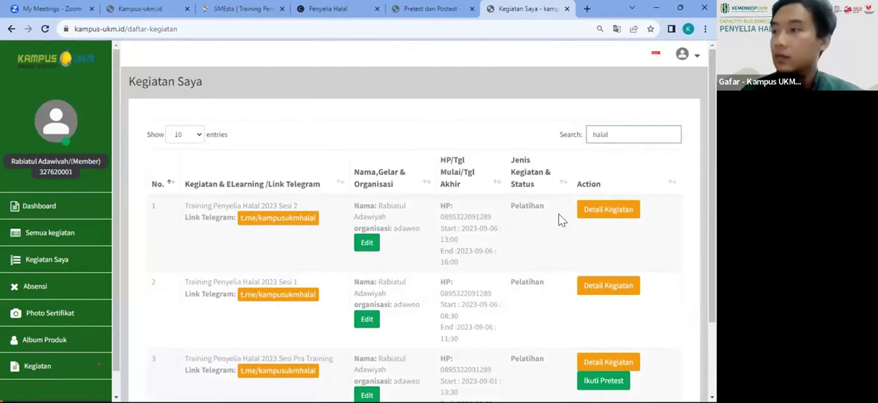
pyautogui.scroll(-3, 558, 217)
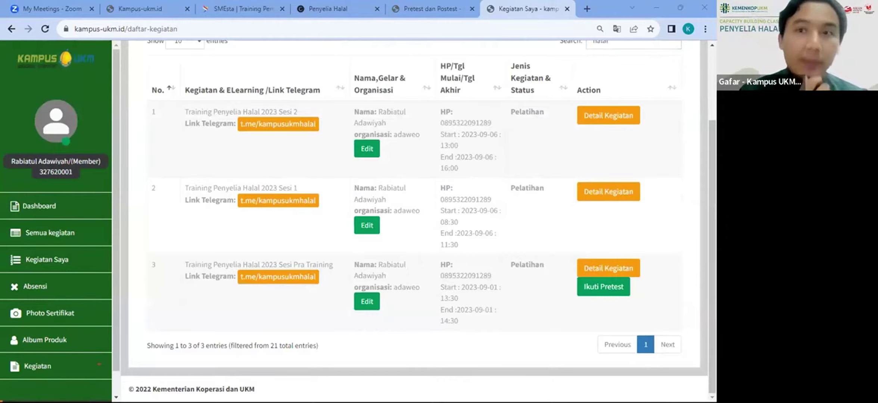
pyautogui.click(39, 290)
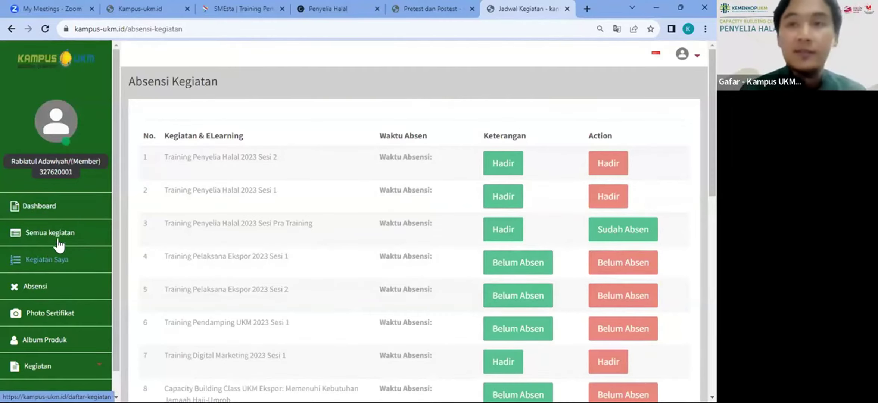
# Step: Open Semua Kegiatan to list available activities such as Bimtek CPPOB HACCP
pyautogui.click(59, 240)
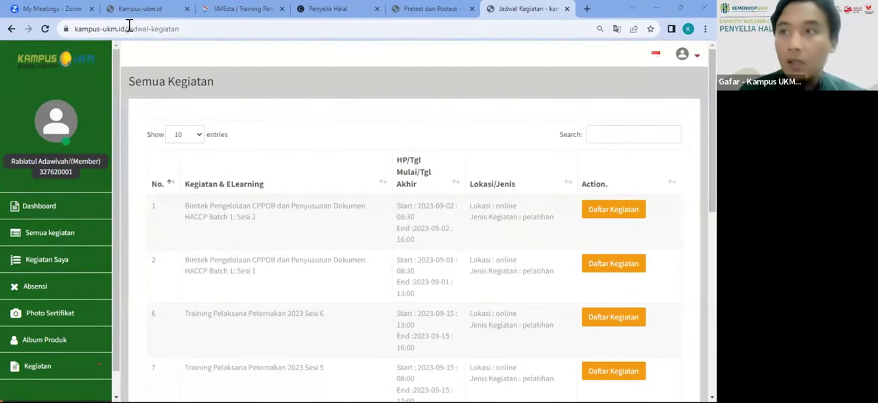
# Step: Return to Kegiatan Saya, filter it for 'halal', then reload the page to clear the filter
pyautogui.click(40, 262)
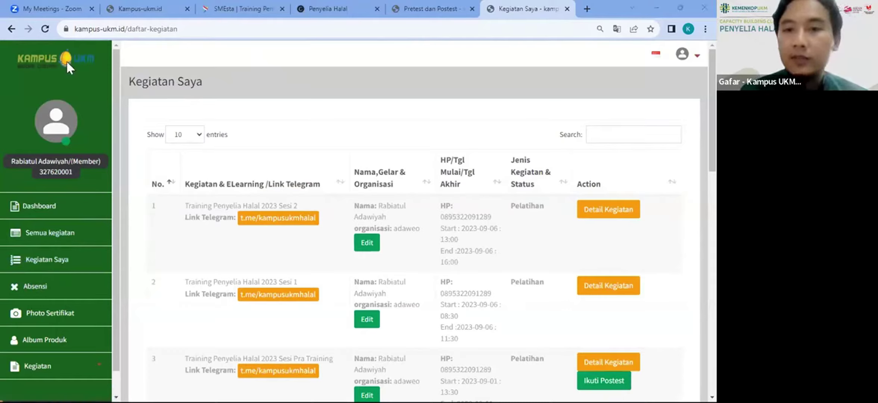
pyautogui.scroll(-4, 494, 223)
pyautogui.scroll(-1, 494, 223)
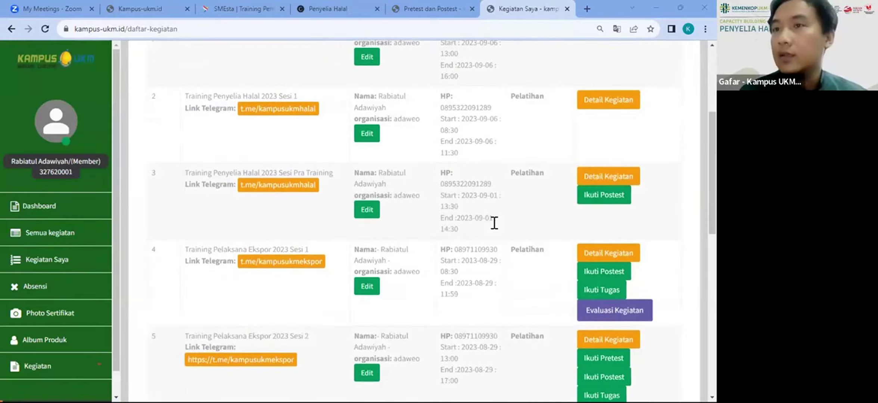
pyautogui.scroll(3, 494, 223)
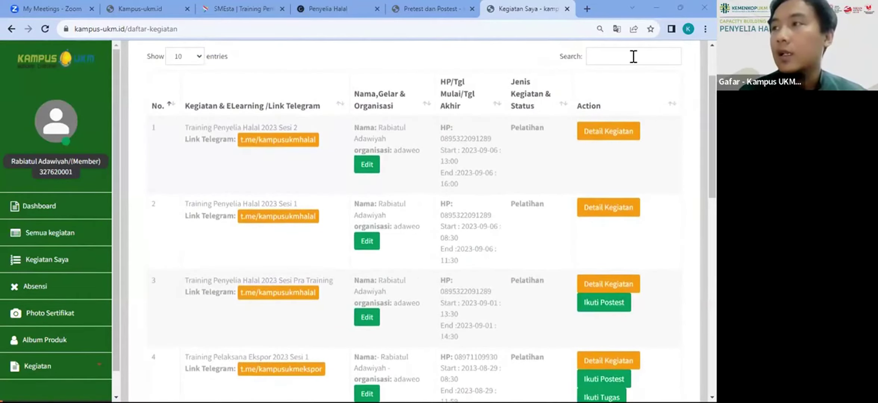
pyautogui.click(633, 56)
pyautogui.write('halal')
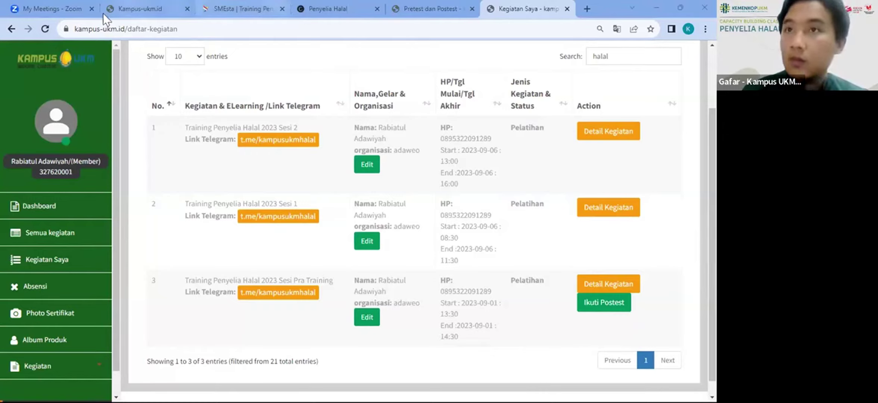
pyautogui.click(50, 27)
pyautogui.click(49, 27)
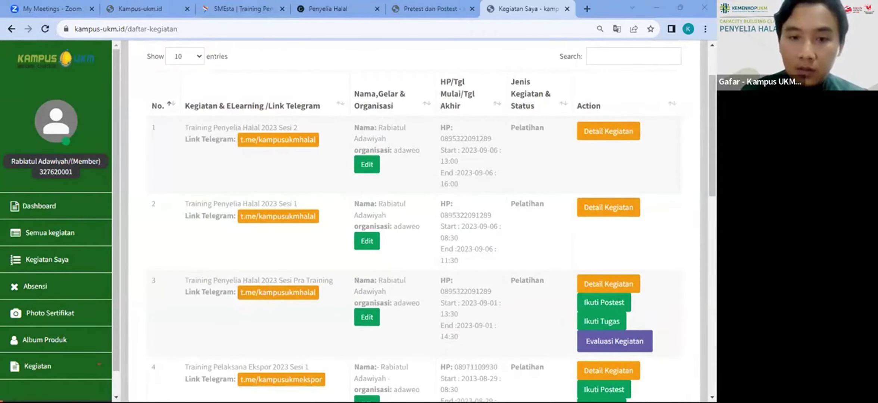
# Step: Search the Kegiatan Saya list for 'halal', leaving 3 of 21 entries
pyautogui.click(614, 62)
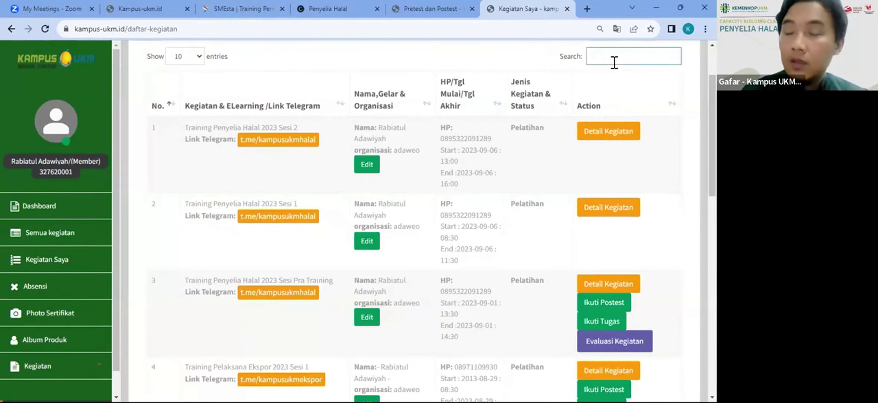
pyautogui.write('halal')
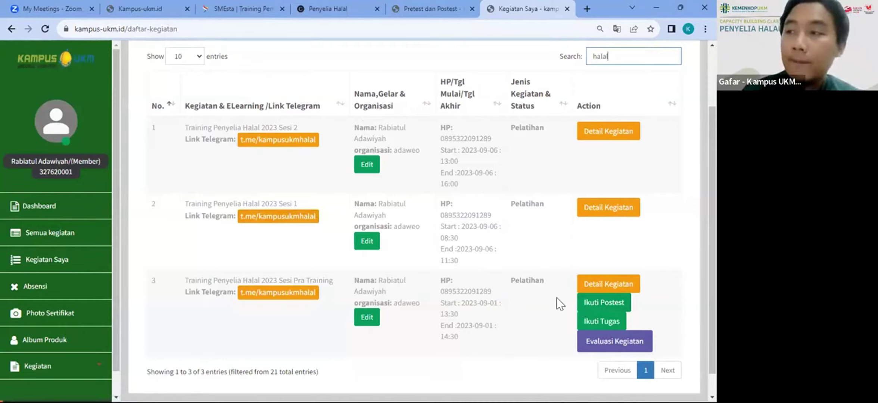
# Step: Open Ikuti Postest for Sesi Pra Training, reaching the inactive Pretest page
pyautogui.click(517, 245)
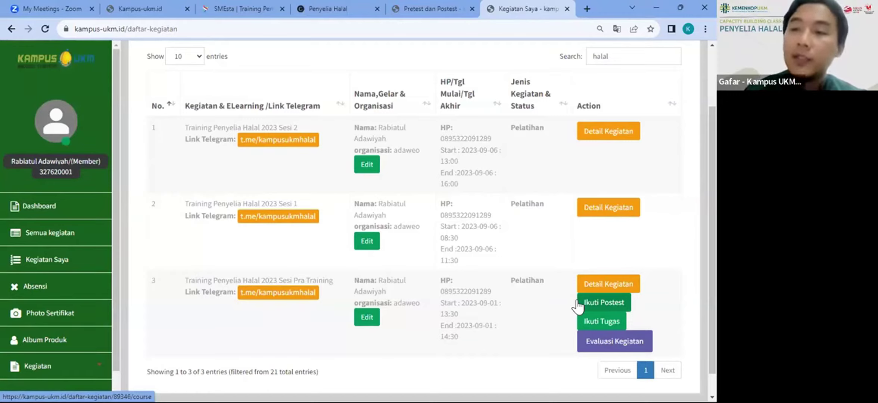
pyautogui.click(582, 305)
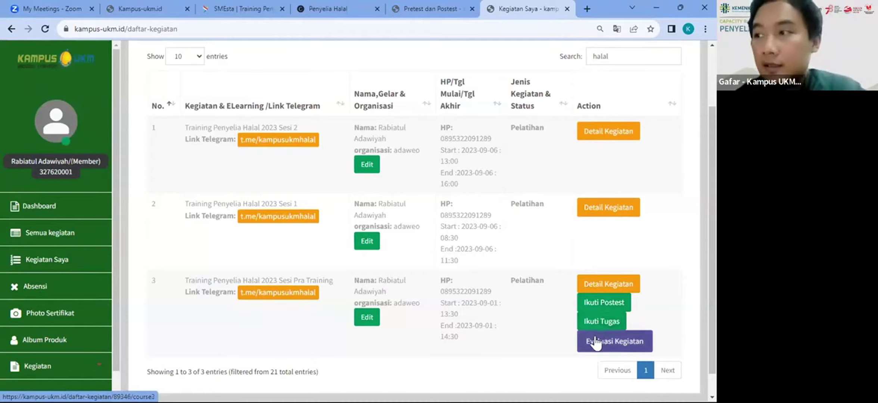
pyautogui.click(603, 303)
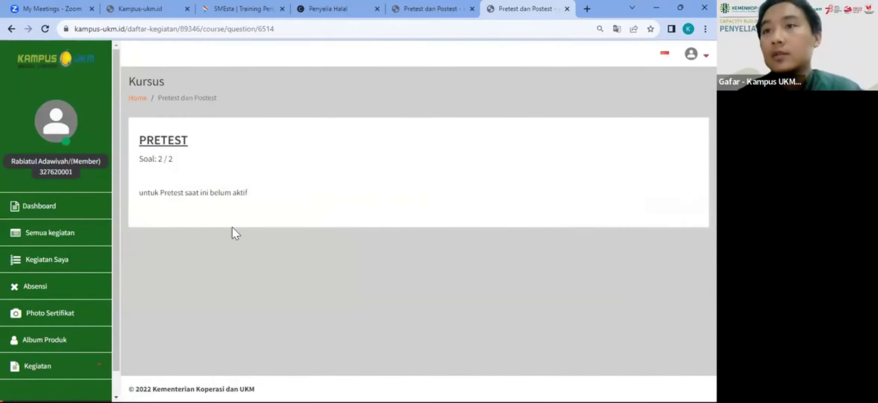
pyautogui.click(11, 29)
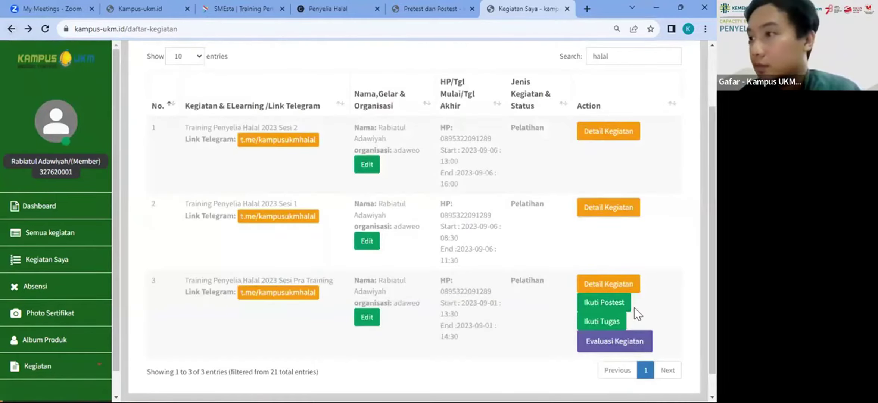
pyautogui.click(618, 309)
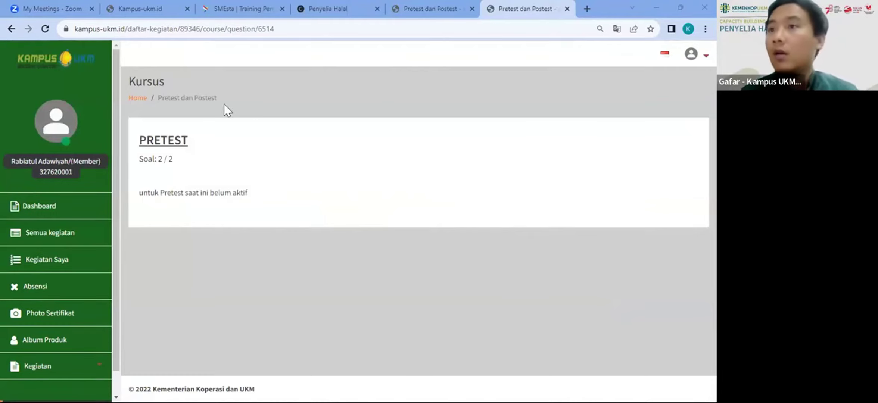
# Step: Reopen the Pra Training test page and highlight its pretest-not-active notice
pyautogui.click(13, 29)
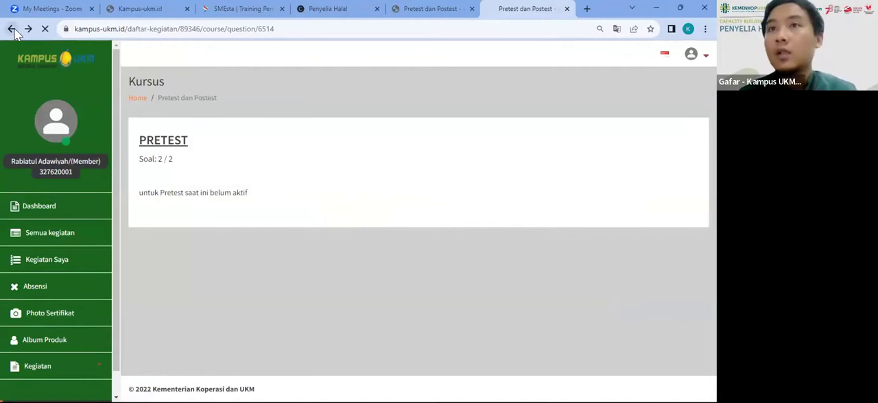
pyautogui.click(604, 303)
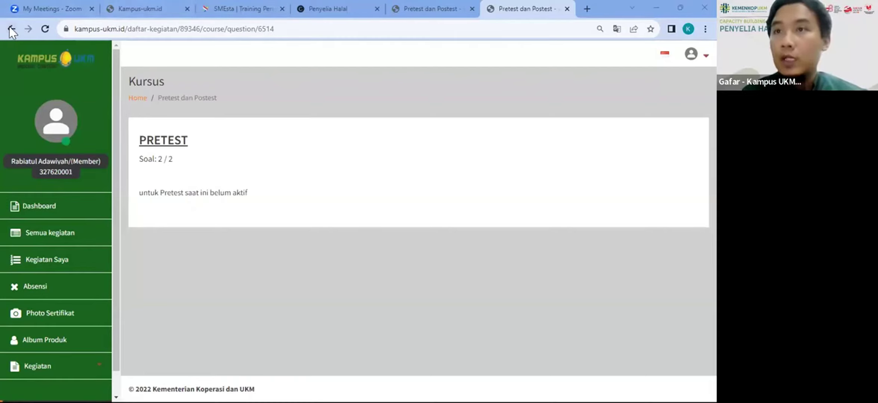
pyautogui.doubleClick(223, 190)
pyautogui.click(290, 230)
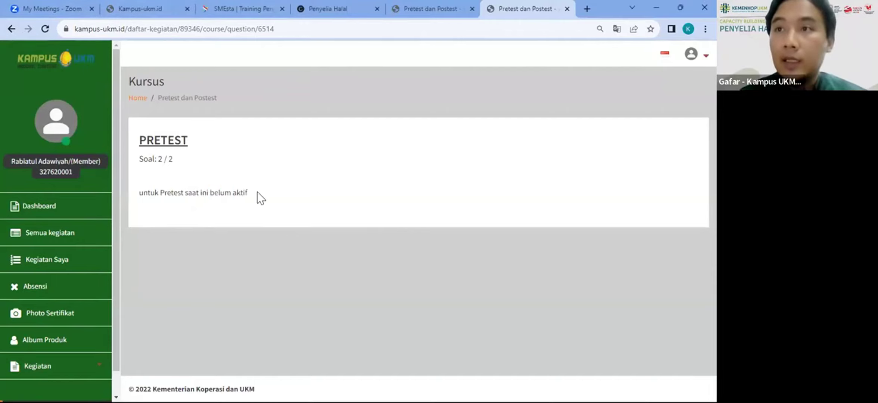
pyautogui.moveTo(257, 192); pyautogui.dragTo(120, 179)
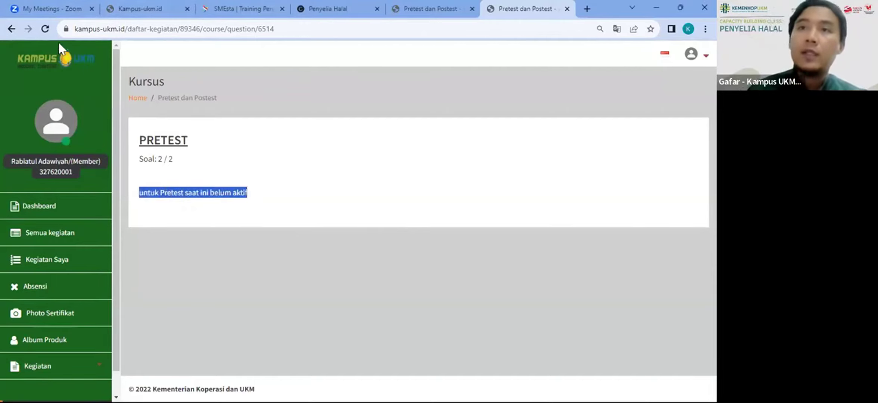
# Step: Reopen the test page once more, mark the word 'Postest', and return to Kegiatan Saya
pyautogui.click(12, 28)
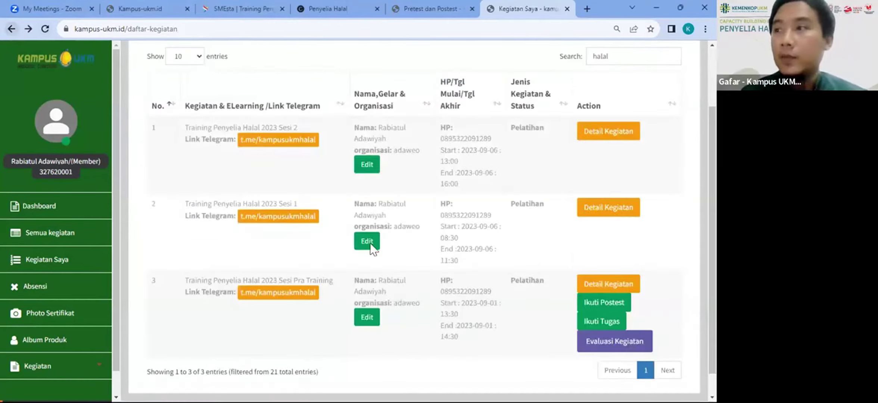
pyautogui.click(616, 307)
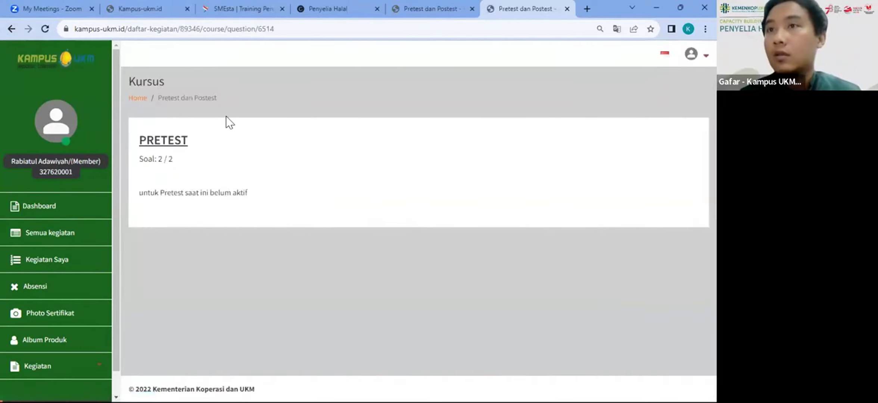
pyautogui.doubleClick(209, 97)
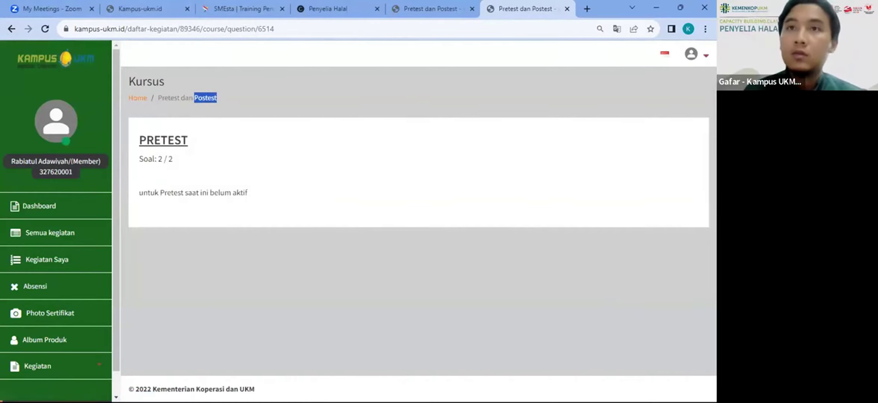
pyautogui.click(12, 29)
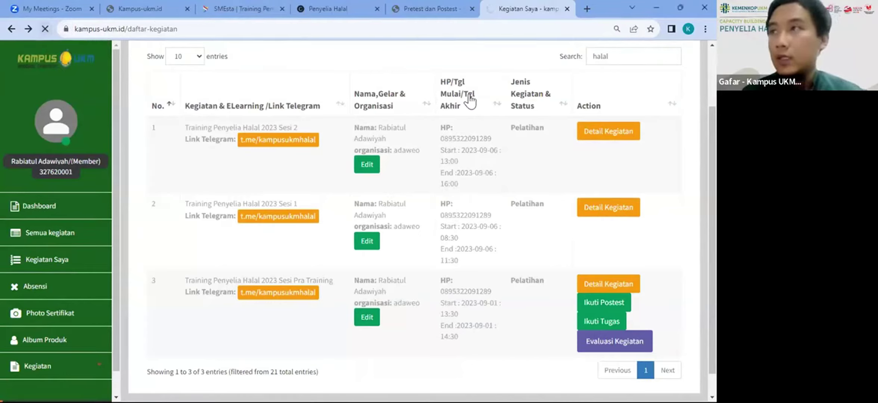
# Step: Clear the search box and filter the activity list for 'halal' again
pyautogui.doubleClick(614, 59)
pyautogui.press('BackSpace')
pyautogui.click(616, 59)
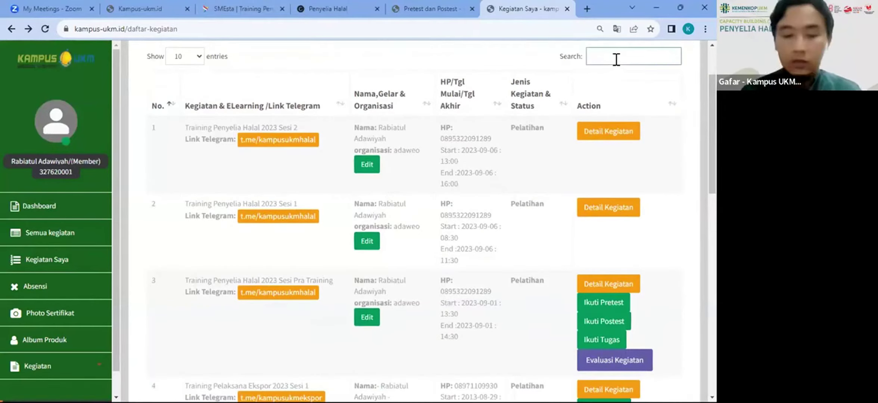
pyautogui.write('halal')
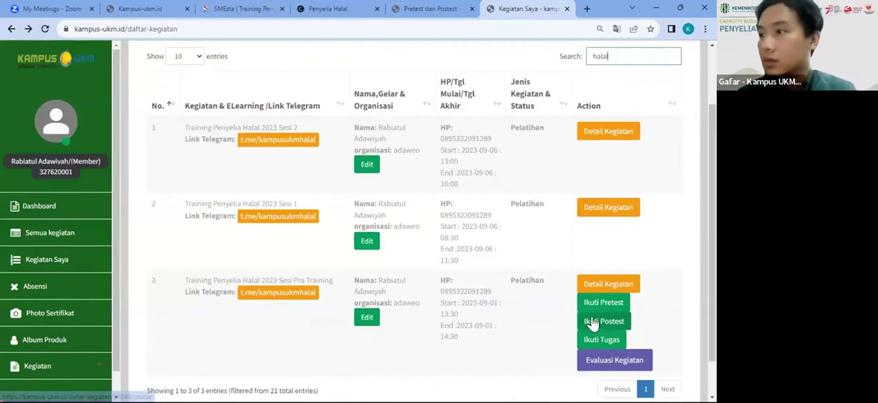
# Step: Submit the Pra Training pretest answering Kementerian Koperasi dan UKM and dismiss the thank-you message
pyautogui.click(594, 321)
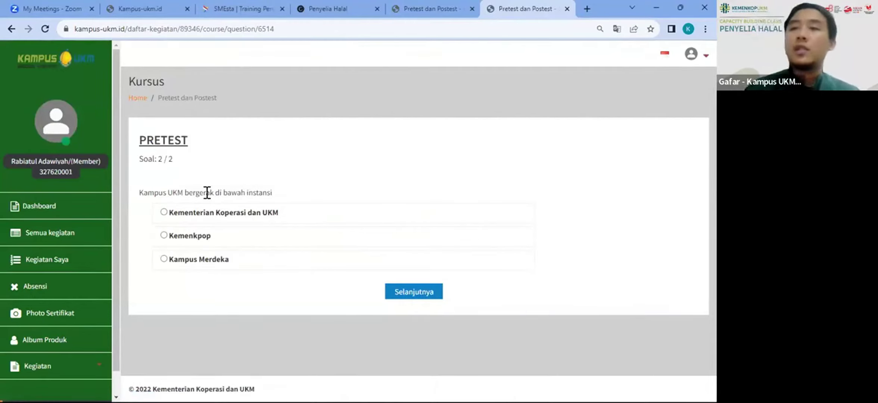
pyautogui.click(425, 296)
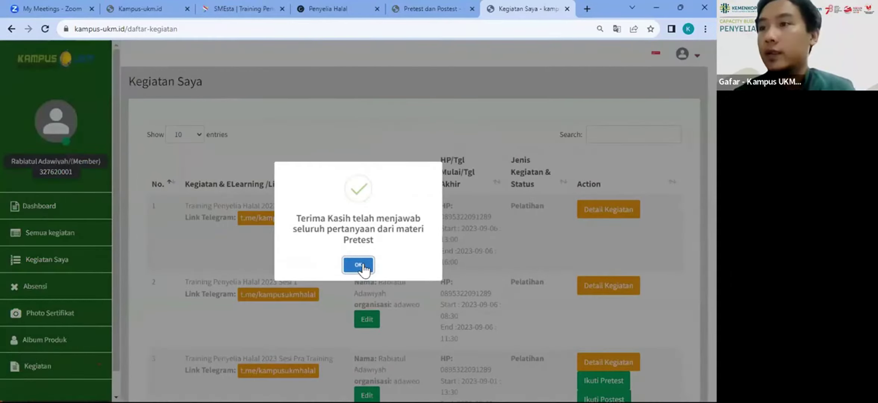
pyautogui.click(359, 265)
pyautogui.scroll(-8, 532, 311)
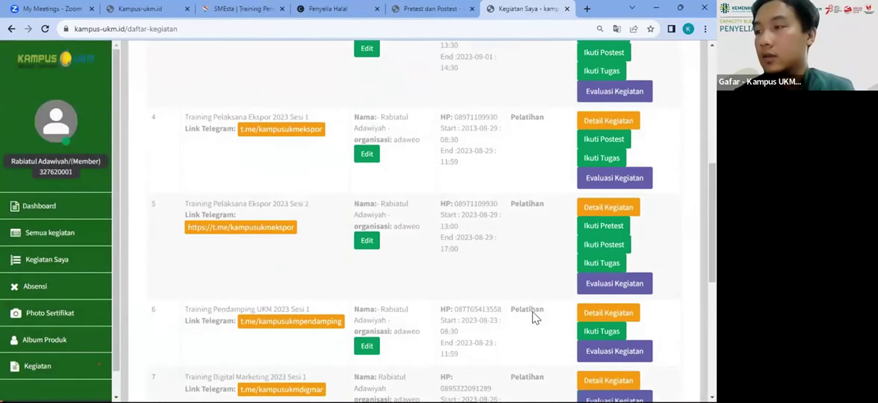
pyautogui.scroll(8, 532, 312)
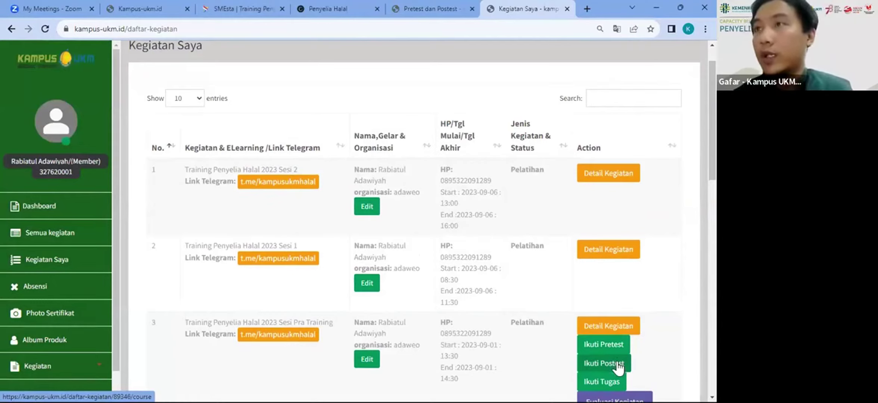
# Step: Answer the Pra Training posttest with BPJPH, then Kementerian Koperasi dan UKM, and submit it
pyautogui.click(618, 364)
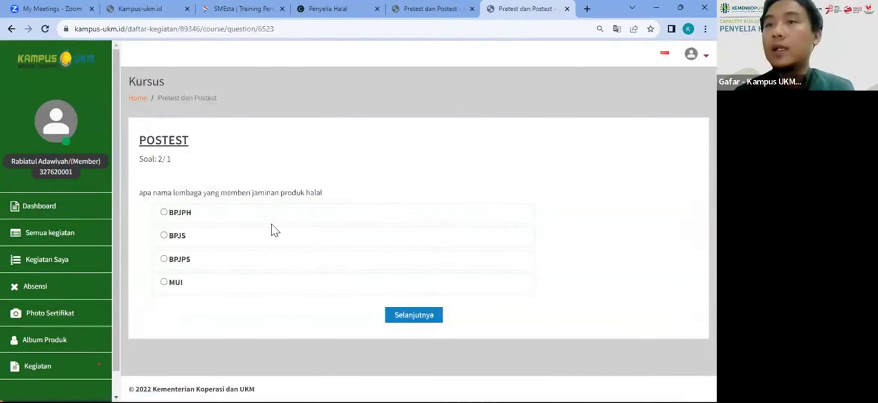
pyautogui.click(164, 213)
pyautogui.click(408, 317)
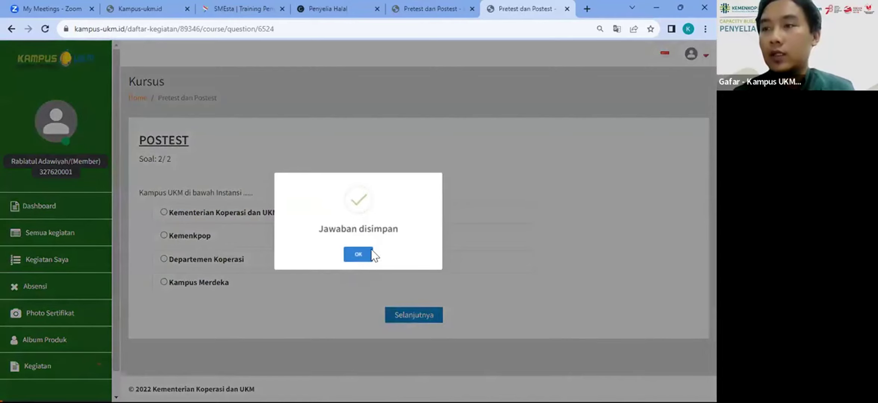
pyautogui.click(359, 253)
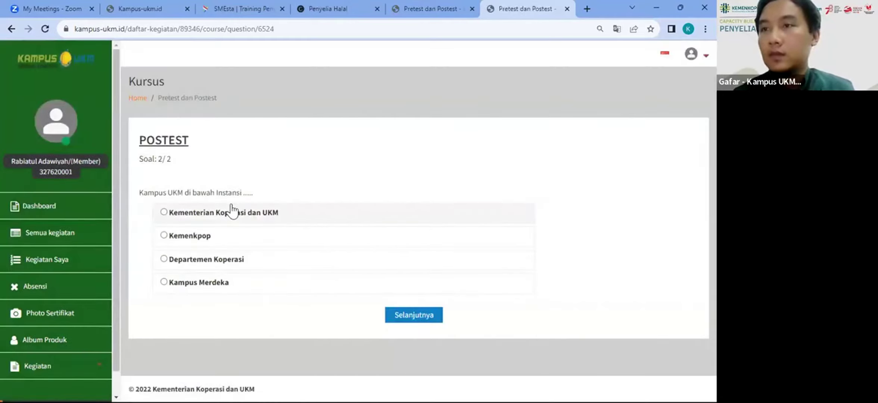
pyautogui.click(228, 212)
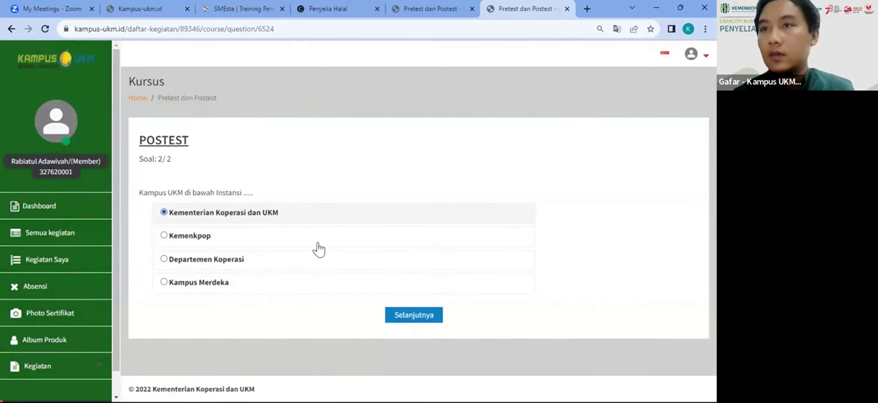
pyautogui.click(407, 318)
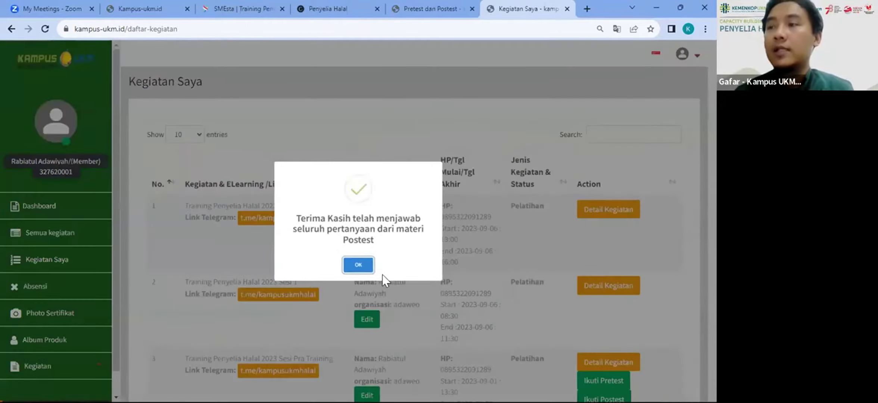
pyautogui.click(357, 265)
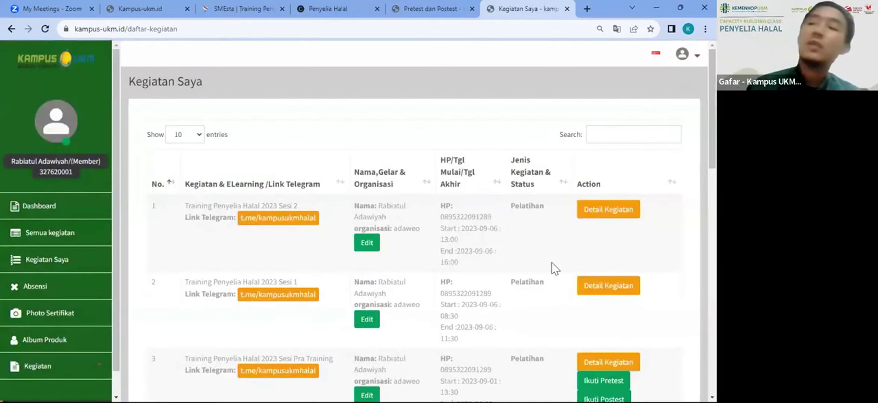
# Step: Check Pra Training's scores (Pretest 100, Postest 50) and open its 1drv.ms Download Materi Tambahan link
pyautogui.scroll(-5, 534, 268)
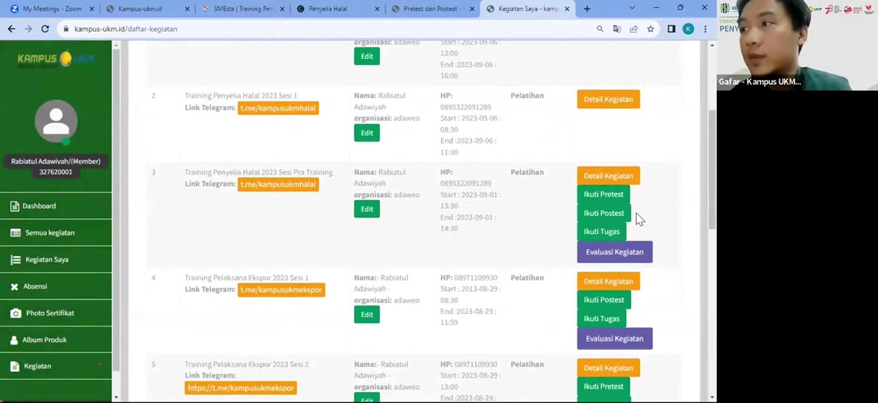
pyautogui.click(614, 177)
pyautogui.scroll(-3, 426, 223)
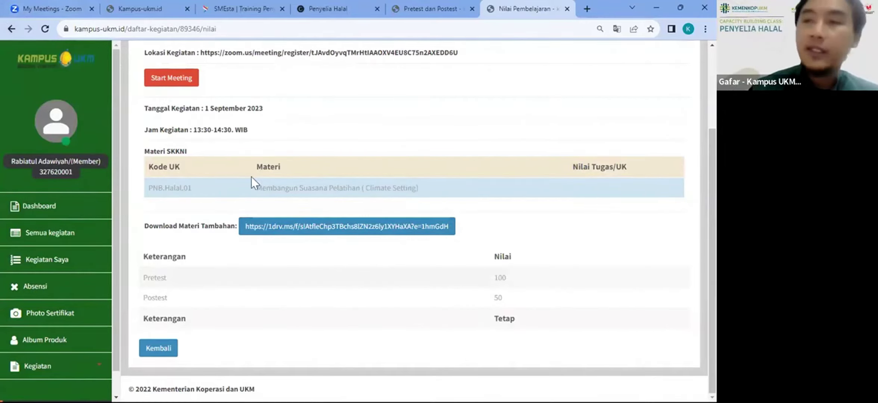
pyautogui.click(292, 227)
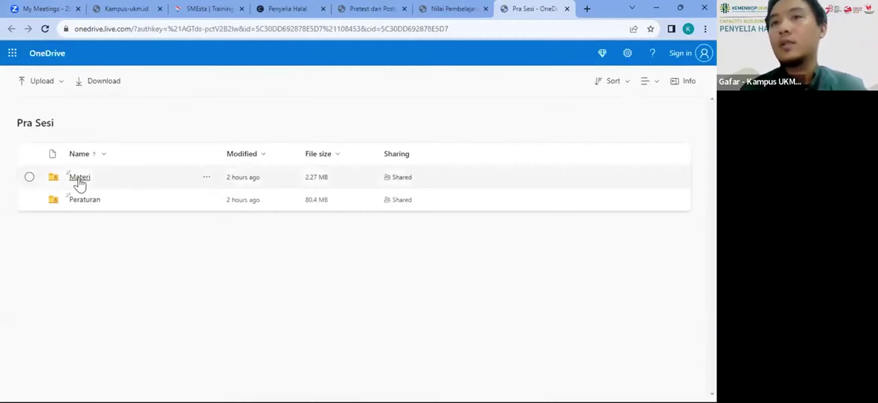
# Step: Browse OneDrive's Materi > PNB.Halal-01 folder, go back up to Materi, then close the OneDrive tab
pyautogui.click(79, 177)
pyautogui.click(96, 179)
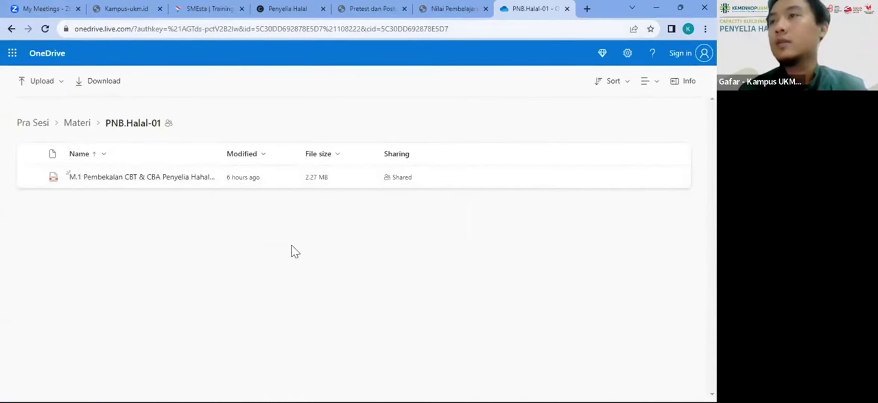
pyautogui.rightClick(78, 122)
pyautogui.click(79, 122)
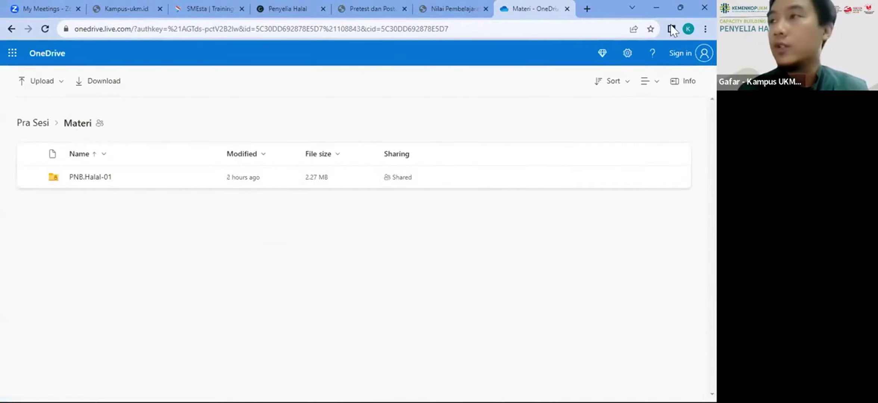
pyautogui.click(566, 9)
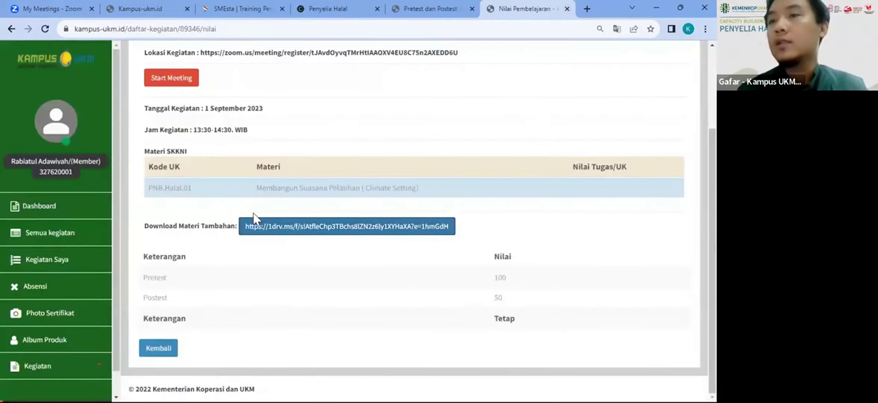
# Step: Go back to Kegiatan Saya, glance at the Penyelia Halal tab, and return to the list
pyautogui.scroll(3, 397, 143)
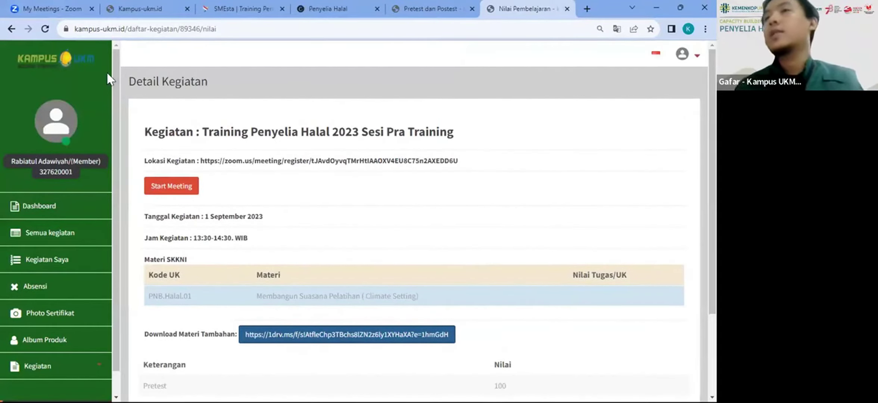
pyautogui.click(9, 28)
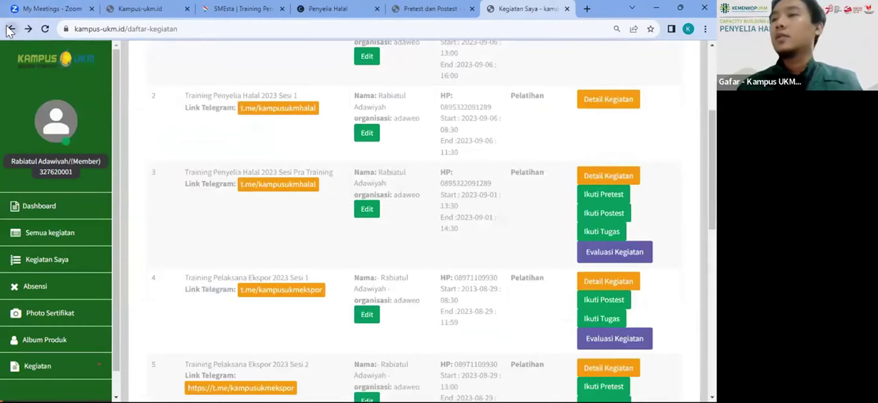
pyautogui.click(362, 6)
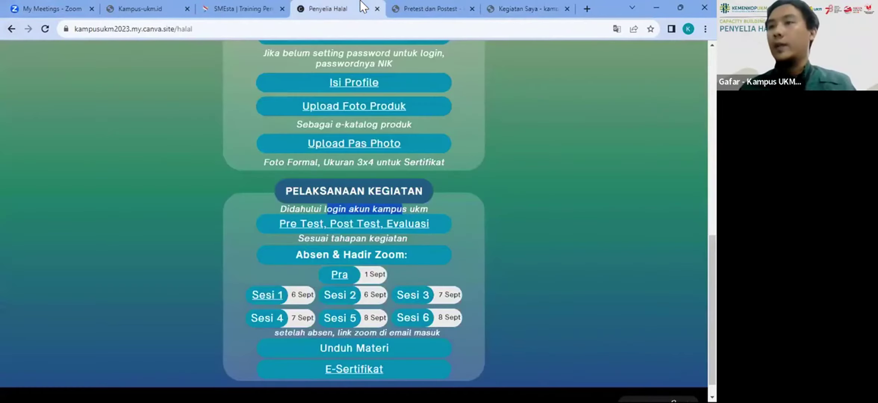
pyautogui.click(344, 348)
pyautogui.click(509, 4)
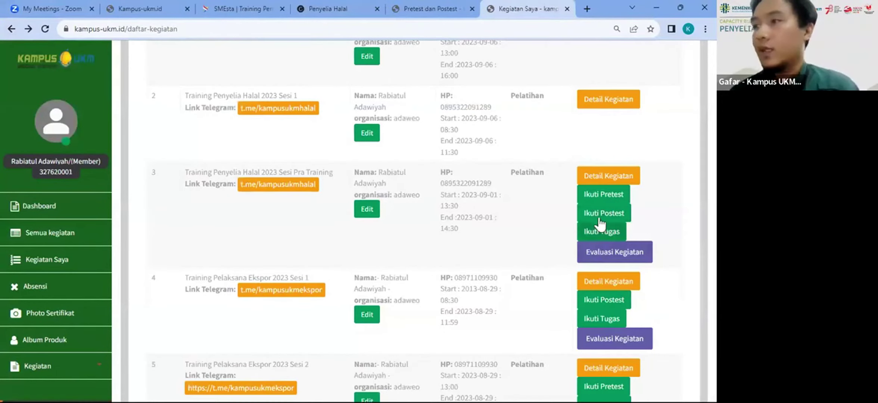
# Step: Download Sesi Pra Training's 'contoh lembar Kerja' worksheet (Lembar Kerja UK-1 - M.74PHI00.001.2) into Word
pyautogui.click(599, 234)
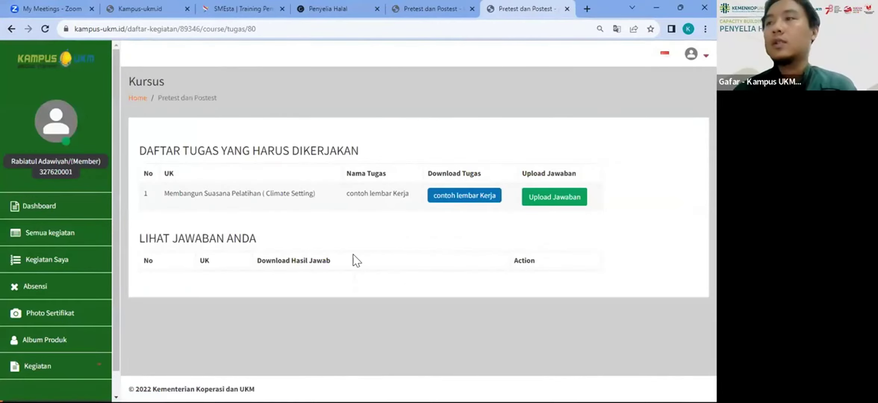
pyautogui.click(469, 199)
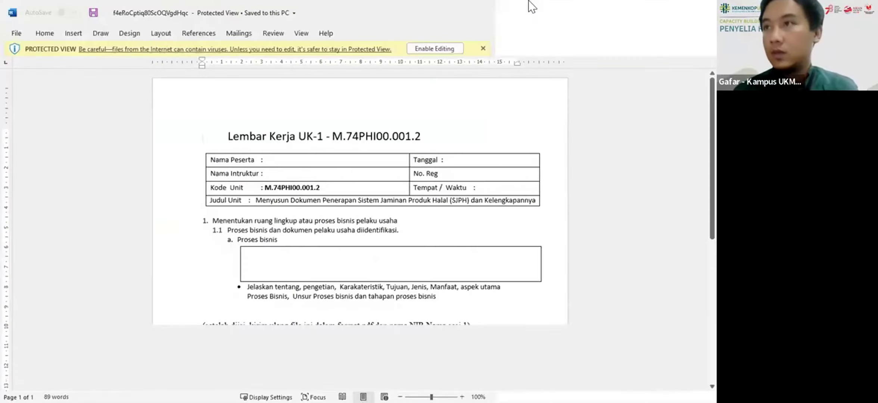
# Step: Enable editing and enter the participant's name in the Nama Peserta field
pyautogui.click(417, 43)
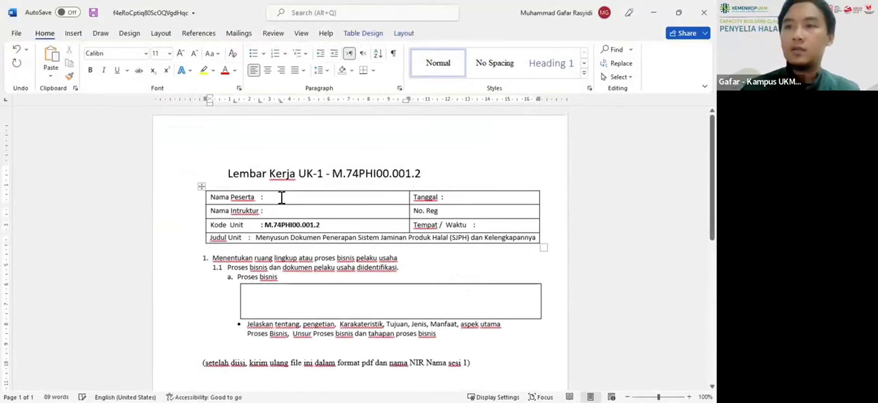
pyautogui.click(281, 196)
pyautogui.write('Rabiatul')
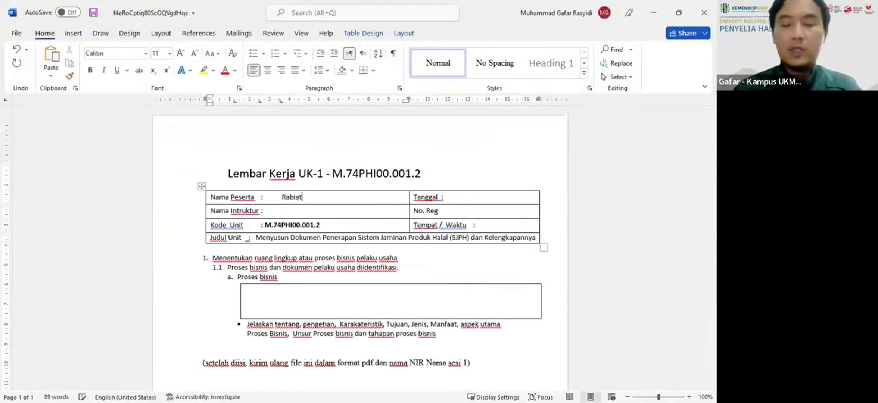
# Step: Start the Proses bisnis answer with 'Bismillah' and close Word
pyautogui.click(329, 306)
pyautogui.click(329, 307)
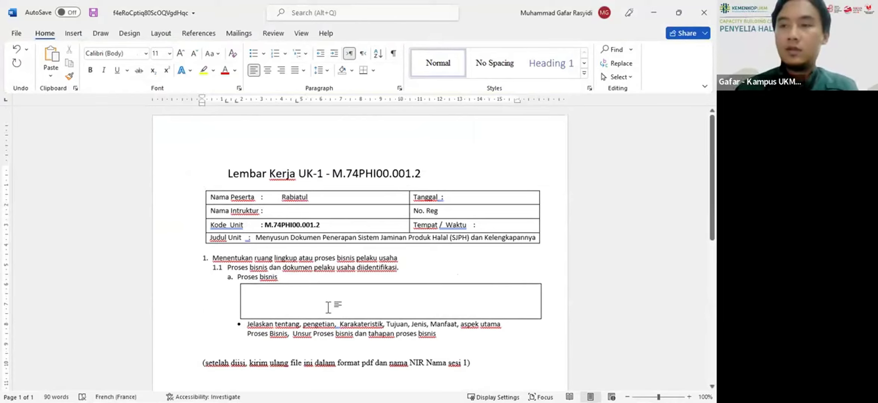
pyautogui.click(318, 297)
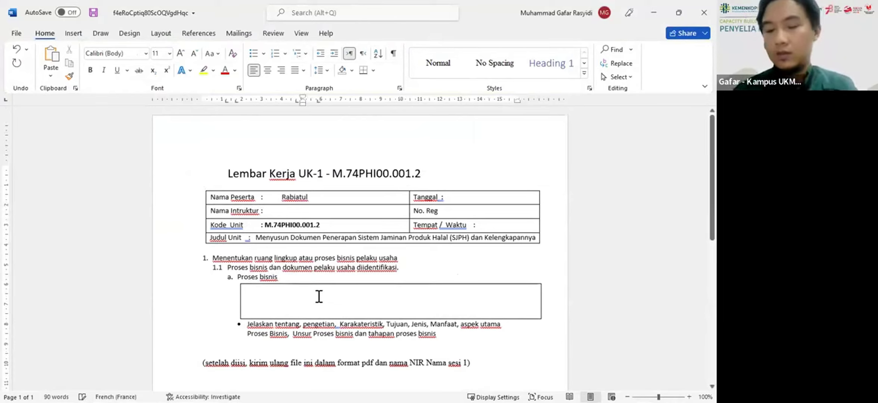
pyautogui.write('Bismillah')
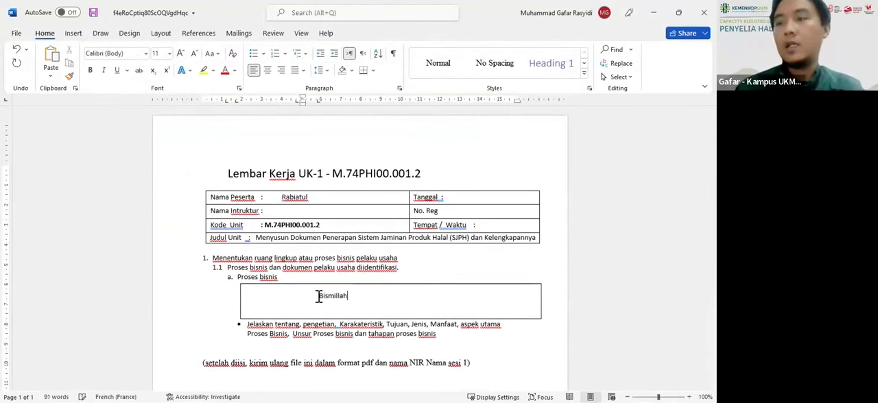
pyautogui.click(696, 14)
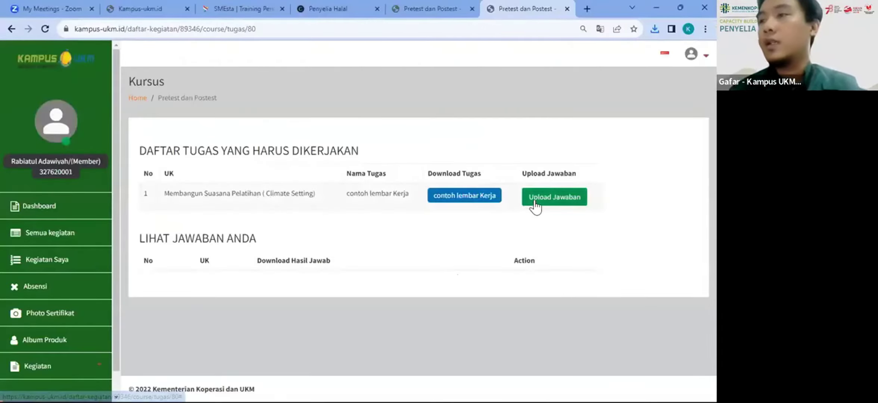
# Step: Open the Upload Tugas dialog via Upload Jawaban and focus its empty Link Tugas field
pyautogui.click(535, 202)
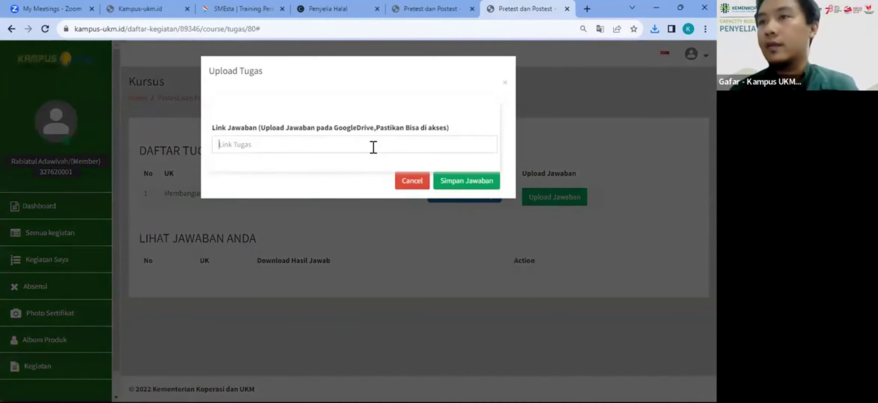
pyautogui.click(372, 147)
pyautogui.click(352, 167)
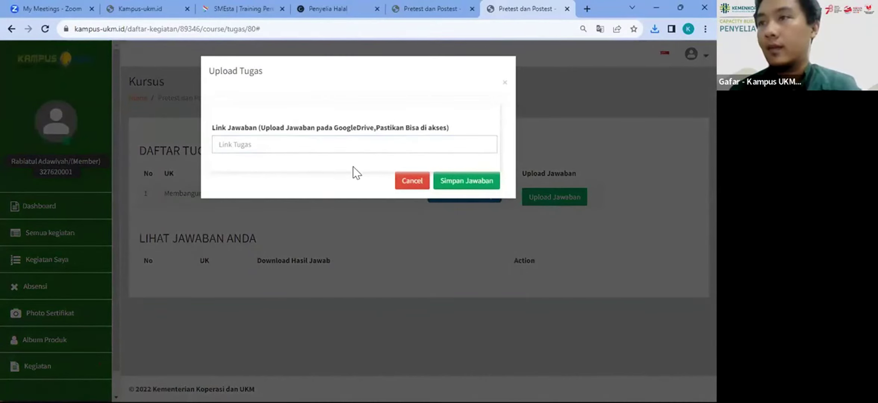
pyautogui.click(442, 146)
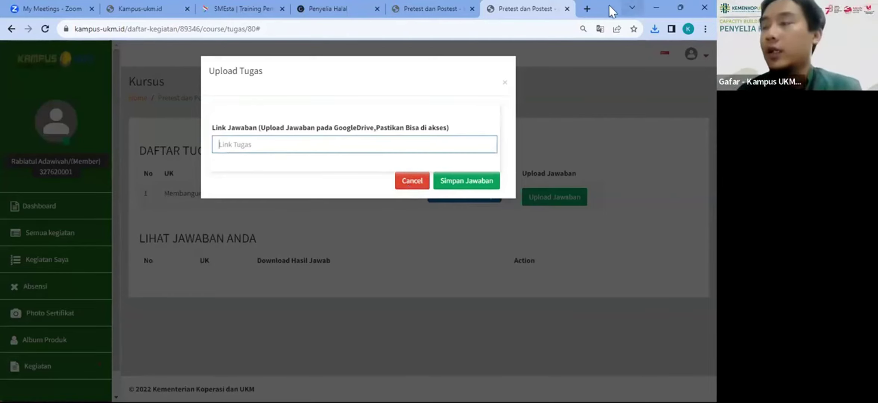
# Step: Cancel the empty Upload Tugas dialog and switch to the Penyelia Halal info page
pyautogui.click(412, 182)
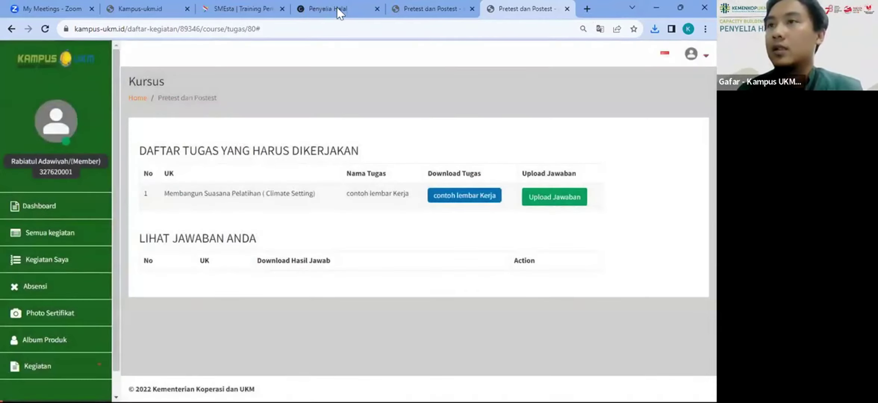
pyautogui.click(336, 7)
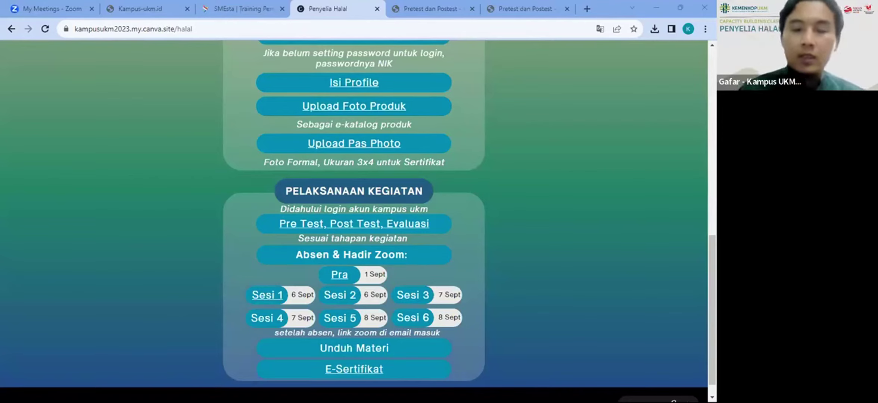
# Step: Leave the Penyelia Halal page and open a new Chrome tab on Google
pyautogui.click(526, 7)
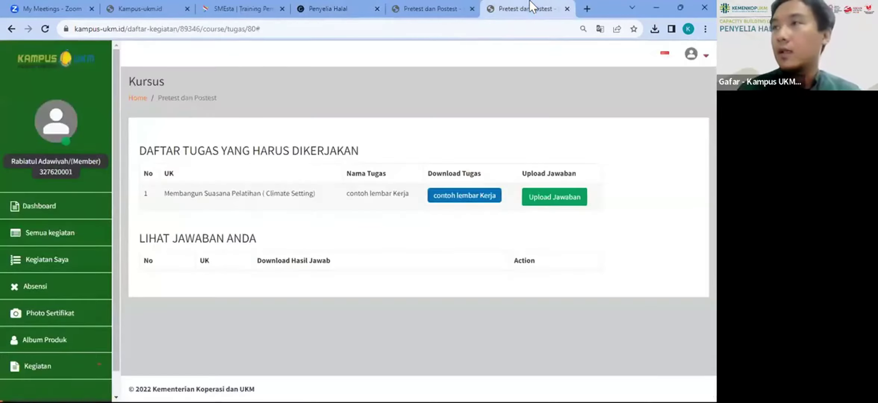
pyautogui.click(585, 7)
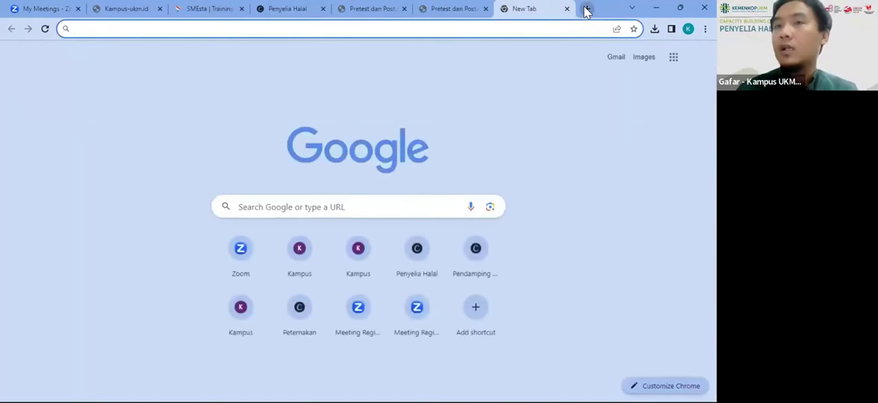
# Step: Load the shared 1drv.ms link to open the empty Tugas halal OneDrive folder
pyautogui.hotkey('ctrl', 'v')
pyautogui.press('Return')
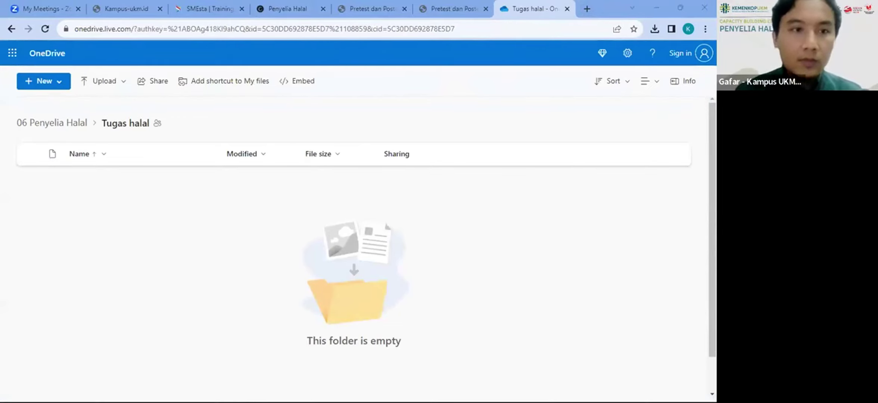
pyautogui.moveTo(465, 98); pyautogui.dragTo(361, 71)
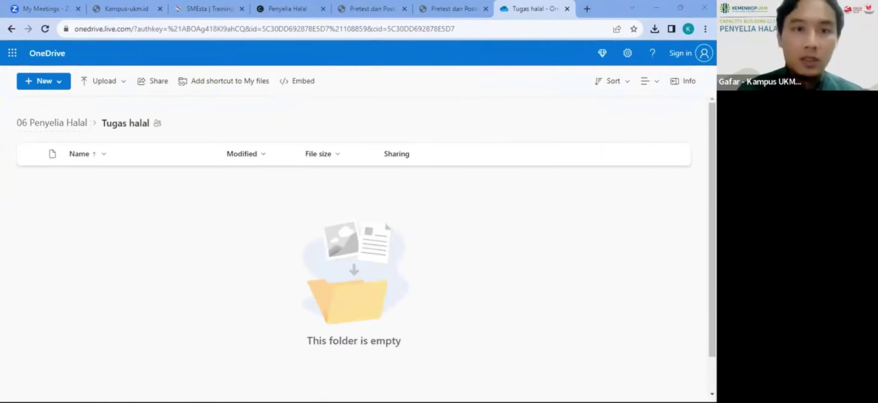
# Step: Select the downloaded worksheet in Downloads for renaming, then return to Kampus UKM
pyautogui.hotkey('alt', 'Tab')
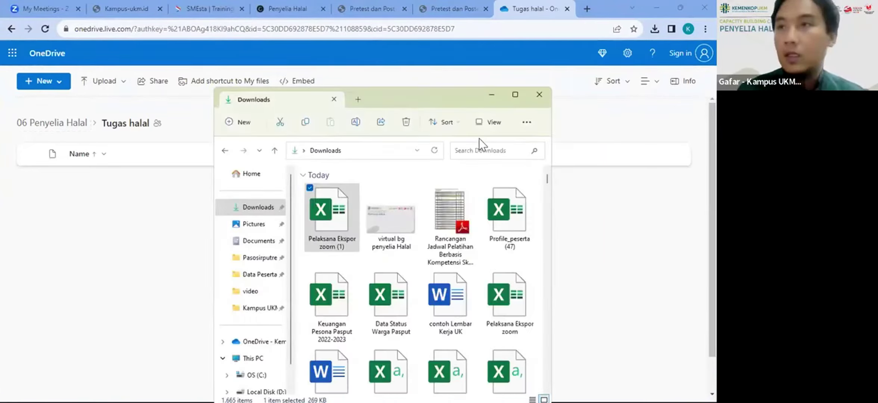
pyautogui.press('Right')
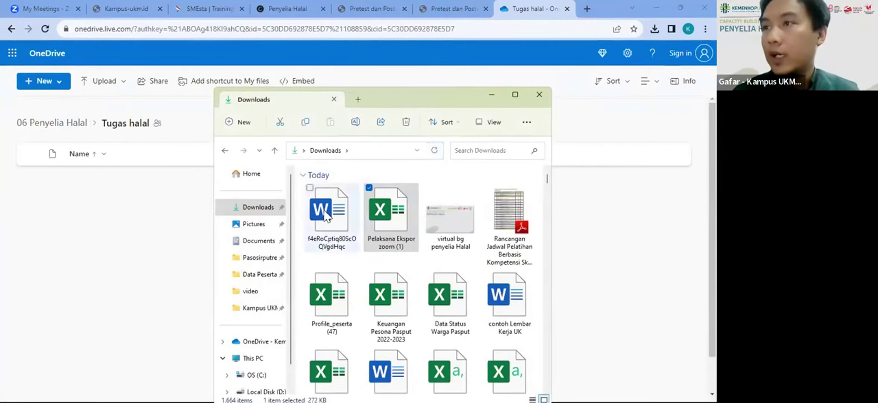
pyautogui.click(326, 244)
pyautogui.click(325, 241)
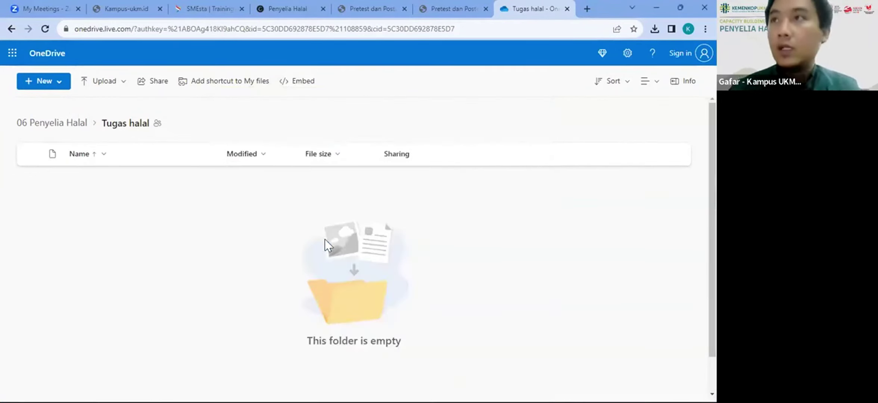
pyautogui.click(448, 9)
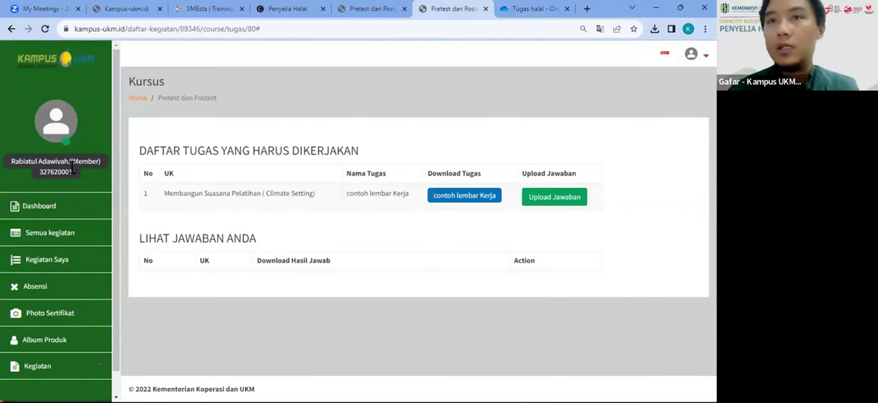
# Step: Rename the worksheet to the participant's member number, name and 'sesi 1', then open it in Word
pyautogui.moveTo(73, 170); pyautogui.dragTo(34, 171)
pyautogui.hotkey('ctrl', 'c')
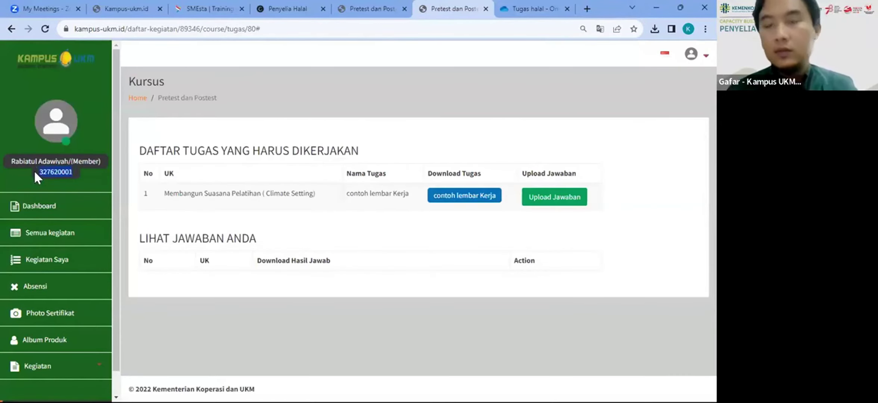
pyautogui.hotkey('alt', 'Tab')
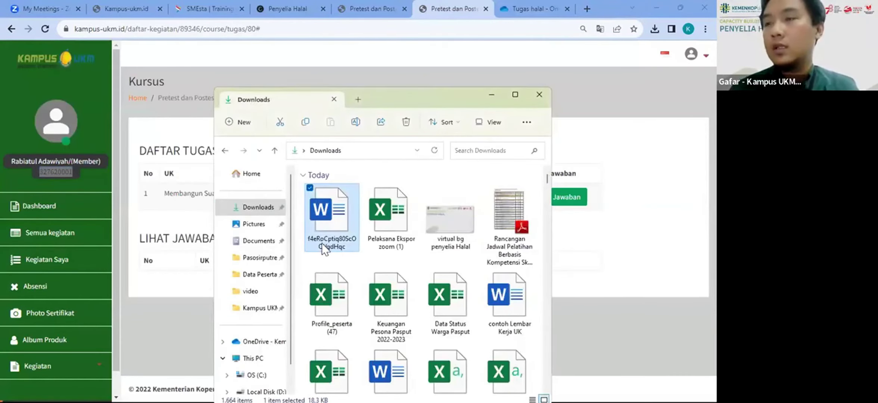
pyautogui.click(322, 243)
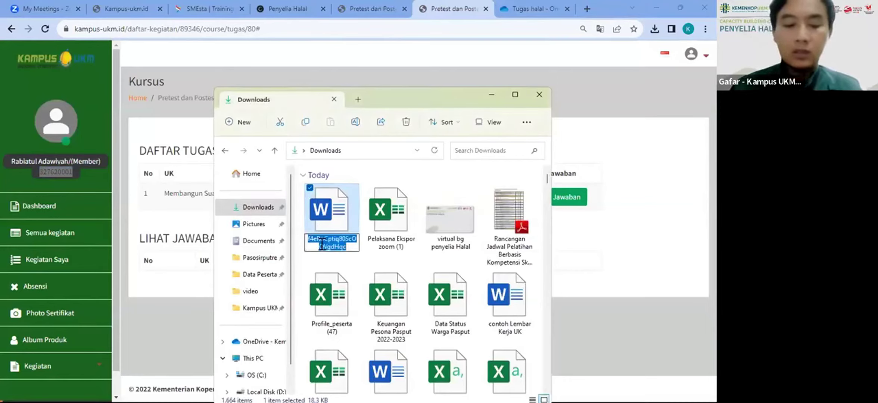
pyautogui.hotkey('ctrl', 'v')
pyautogui.write('Rabiat')
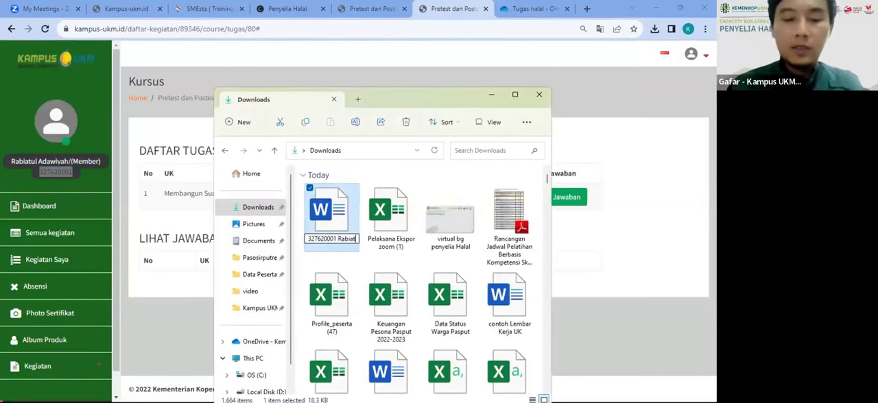
pyautogui.write('ul sesi ')
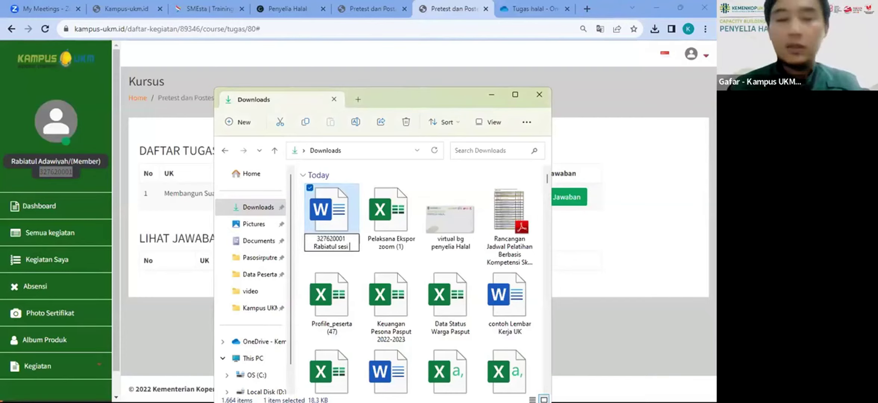
pyautogui.write('1')
pyautogui.press('Return')
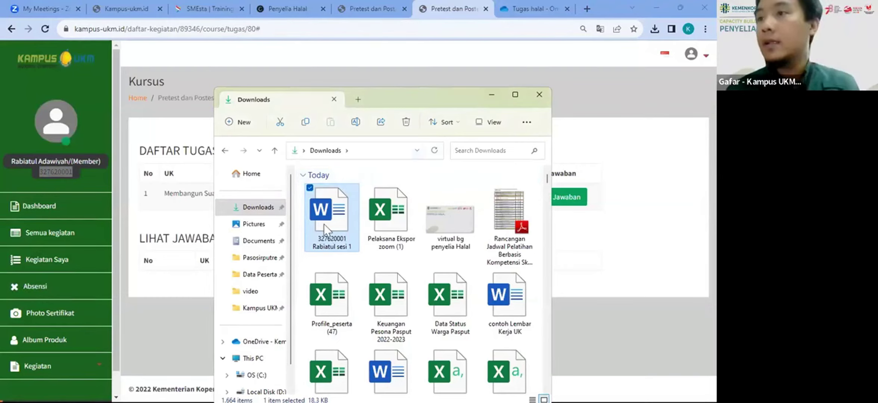
pyautogui.doubleClick(334, 208)
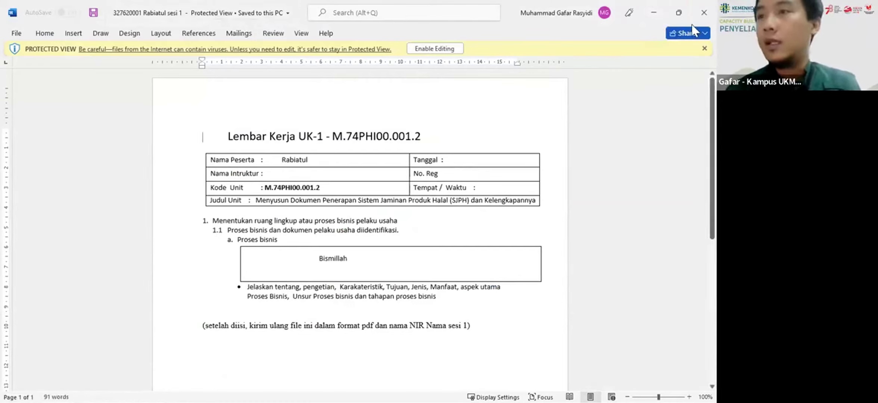
# Step: Save the worksheet, enabling saving for the protected document
pyautogui.click(16, 33)
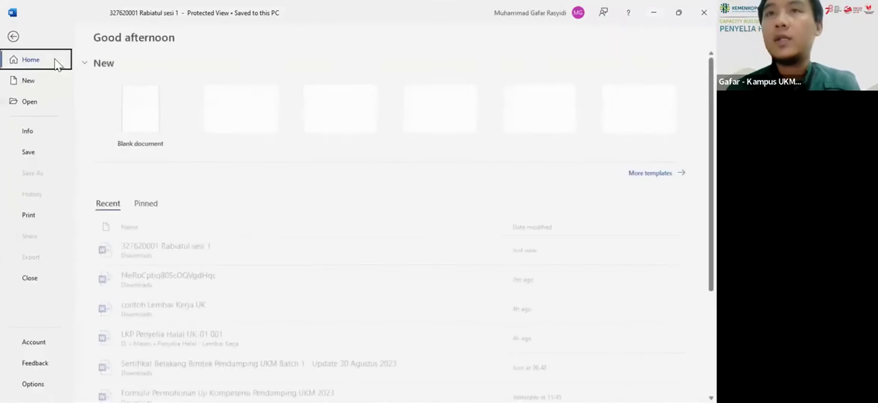
pyautogui.click(30, 145)
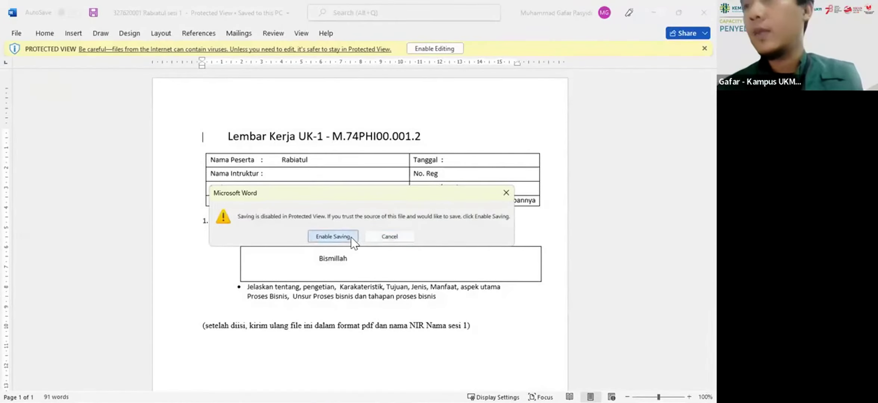
pyautogui.click(350, 237)
# Step: Save a PDF copy of the worksheet into Downloads and close Word
pyautogui.click(6, 33)
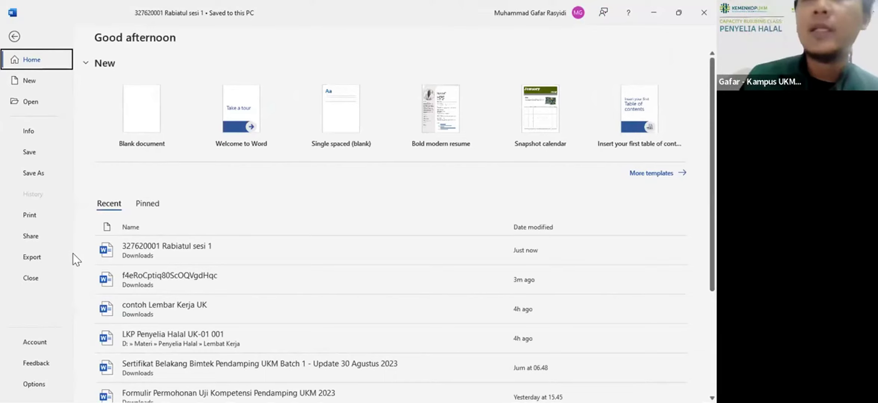
pyautogui.click(37, 175)
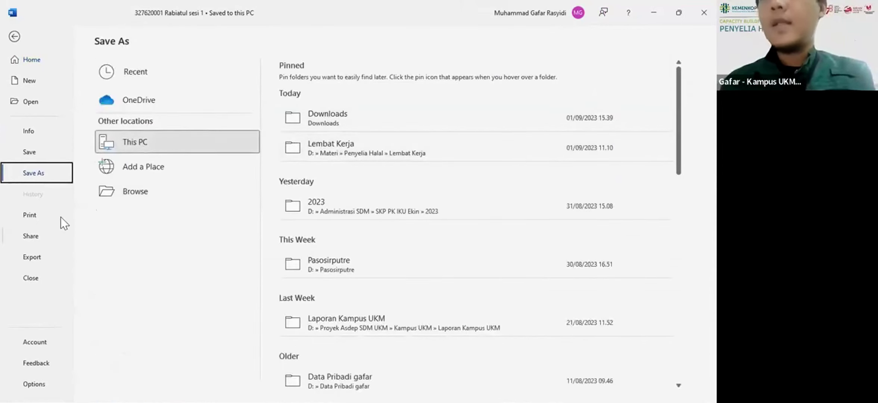
pyautogui.rightClick(328, 121)
pyautogui.press('Escape')
pyautogui.click(302, 114)
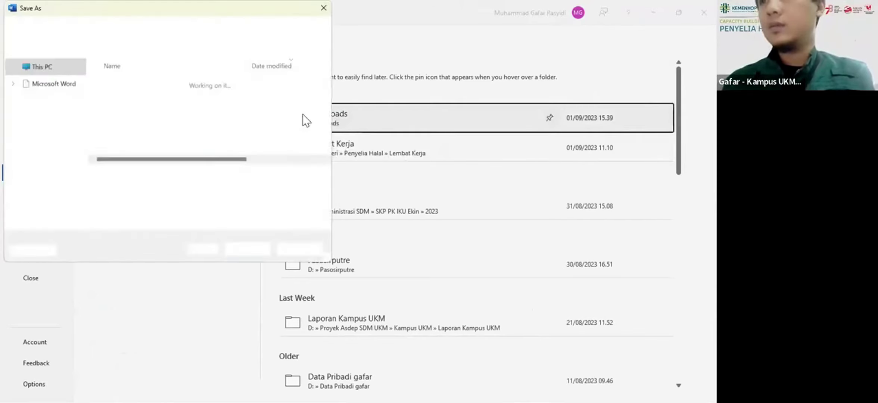
pyautogui.click(169, 189)
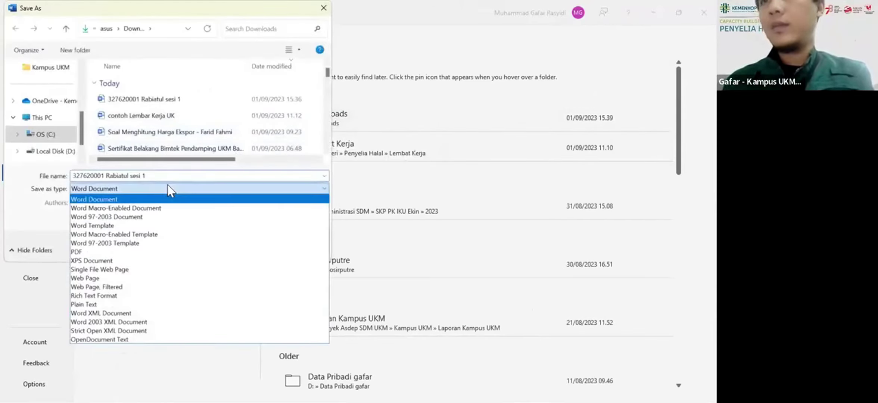
pyautogui.click(94, 250)
pyautogui.click(245, 275)
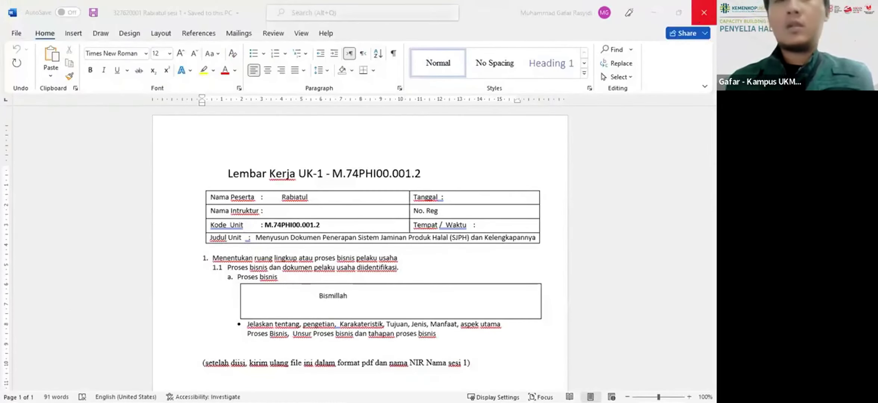
pyautogui.click(704, 12)
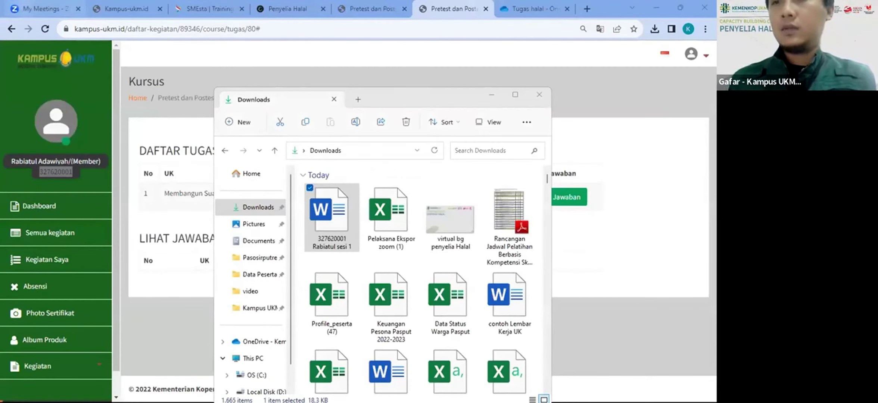
# Step: Refresh Downloads and drag the new worksheet PDF onto the Tugas halal OneDrive page
pyautogui.click(354, 90)
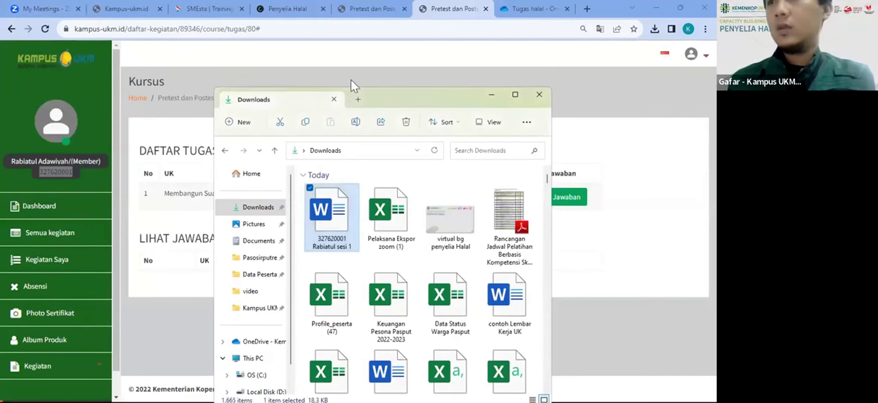
pyautogui.click(435, 150)
pyautogui.click(351, 210)
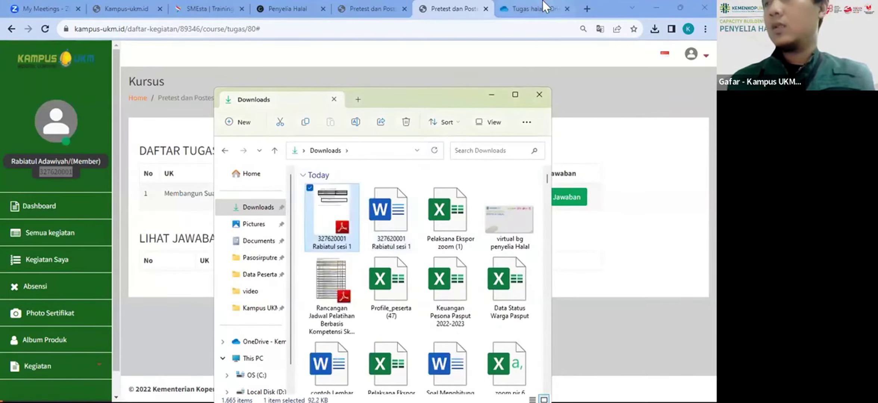
pyautogui.click(534, 6)
pyautogui.hotkey('alt', 'Tab')
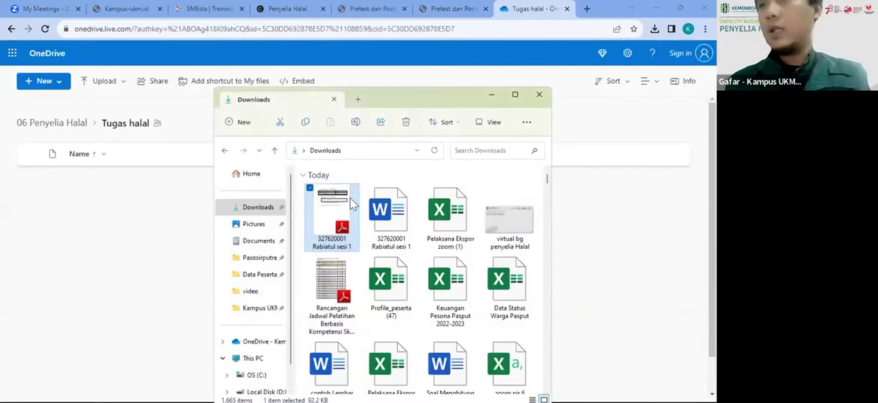
pyautogui.moveTo(350, 198); pyautogui.dragTo(157, 222)
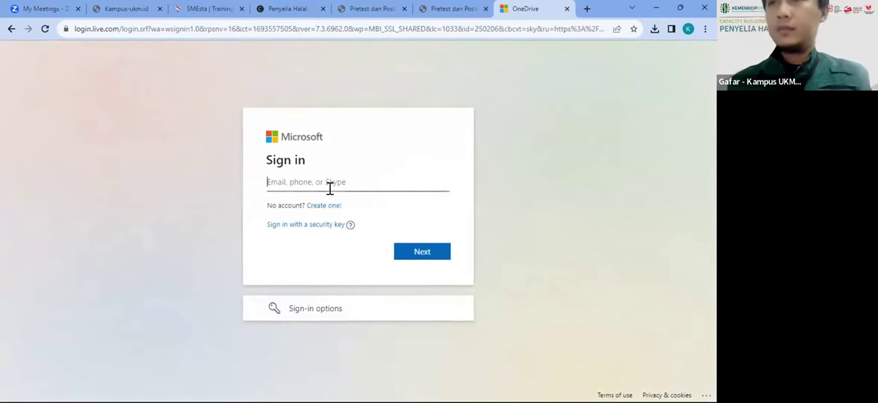
# Step: Deal with the Microsoft sign-in page and bring the signed-in OneDrive window into view
pyautogui.write('d')
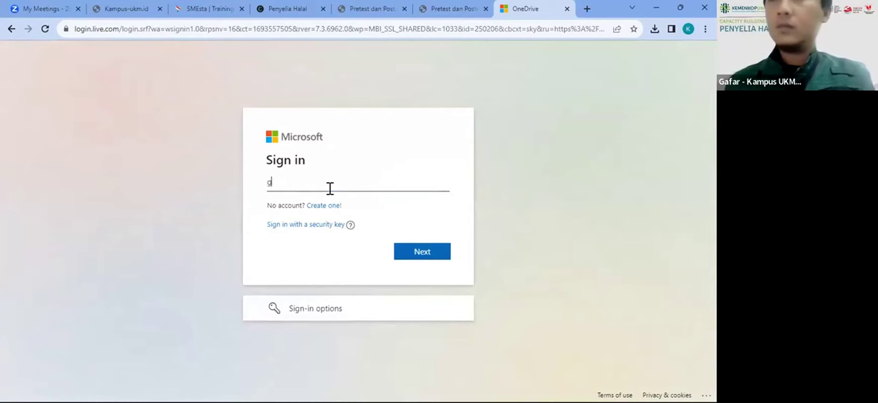
pyautogui.press('BackSpace')
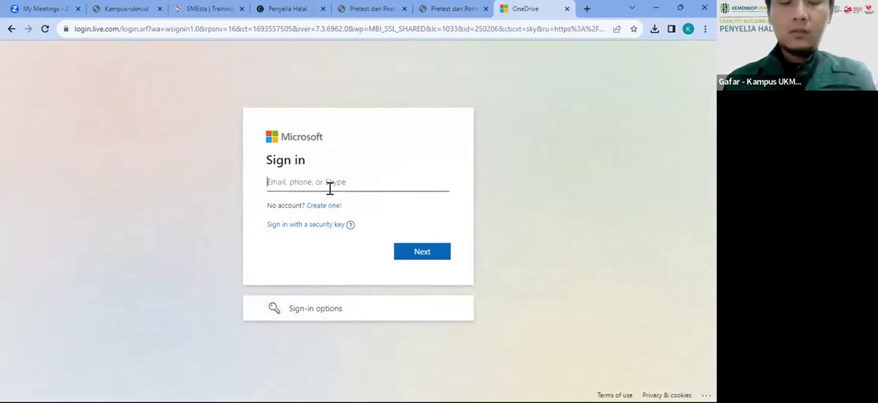
pyautogui.write('d')
pyautogui.press('BackSpace')
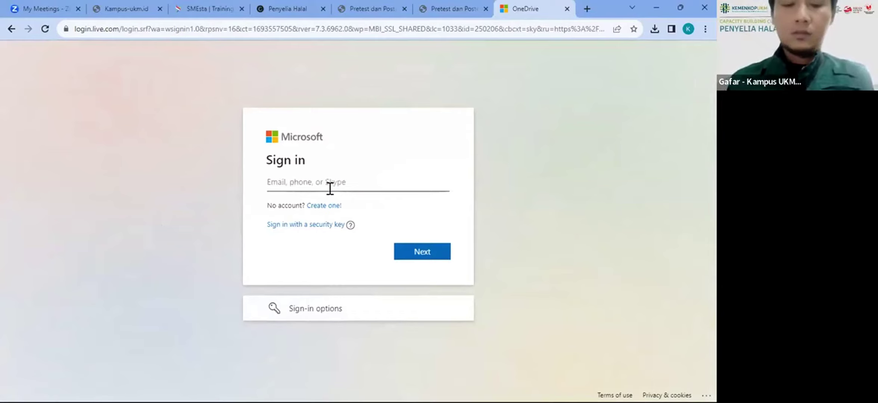
pyautogui.write('a')
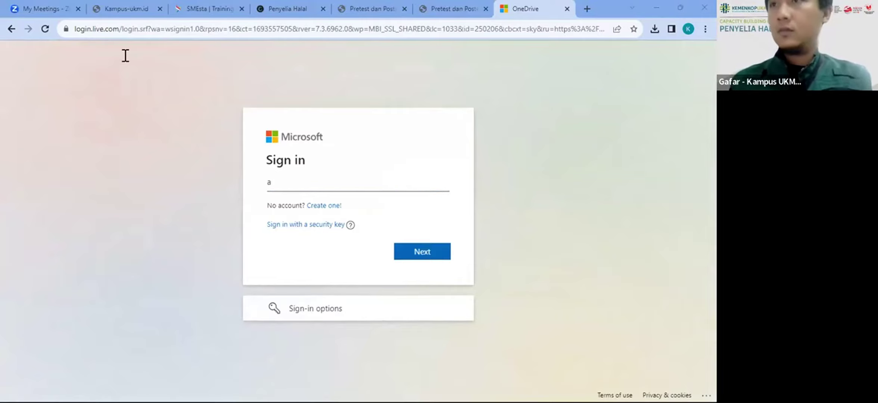
pyautogui.moveTo(126, 55); pyautogui.dragTo(280, 99)
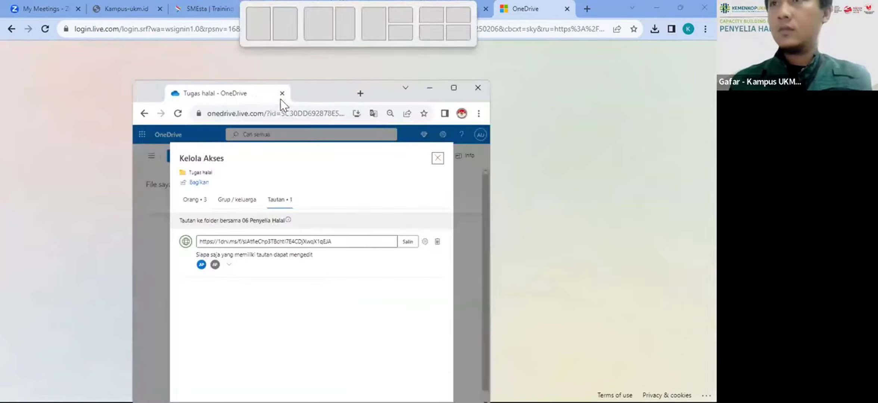
# Step: Maximise OneDrive and review the Tugas halal share link settings in Kelola Akses before closing it
pyautogui.click(457, 88)
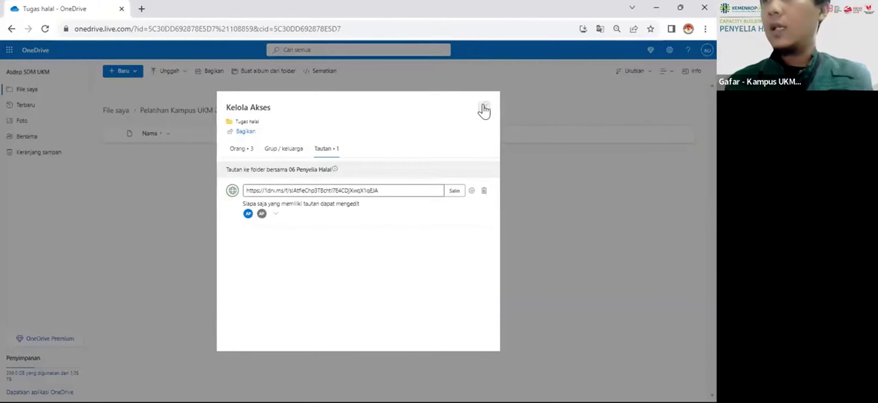
pyautogui.click(484, 108)
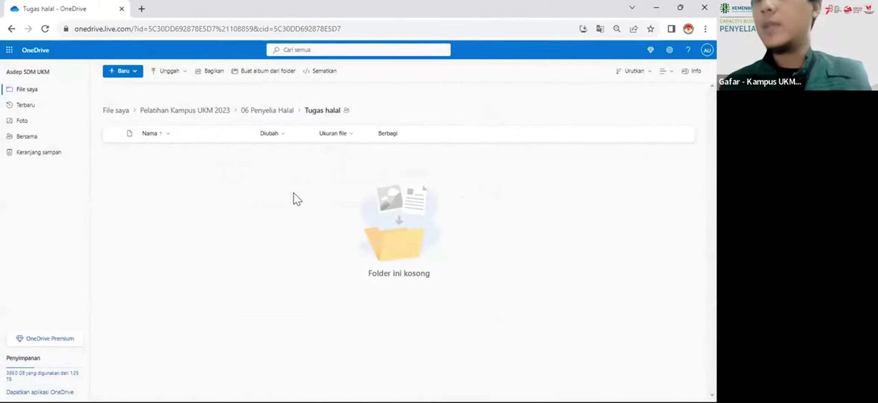
pyautogui.click(346, 111)
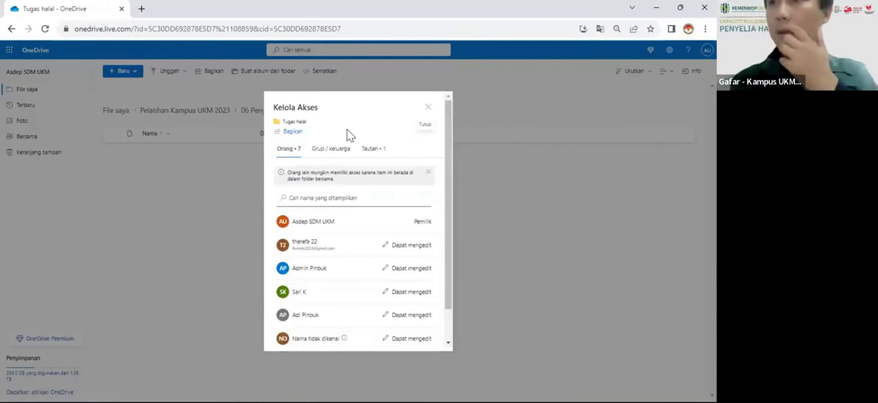
pyautogui.click(365, 153)
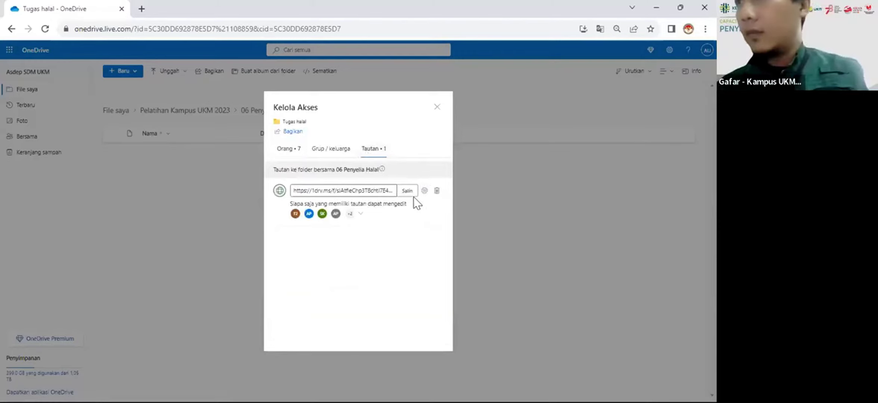
pyautogui.click(424, 191)
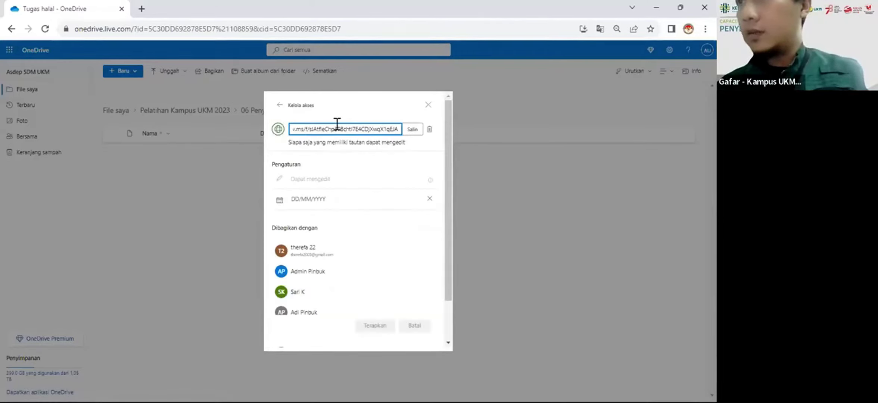
pyautogui.scroll(-3, 307, 229)
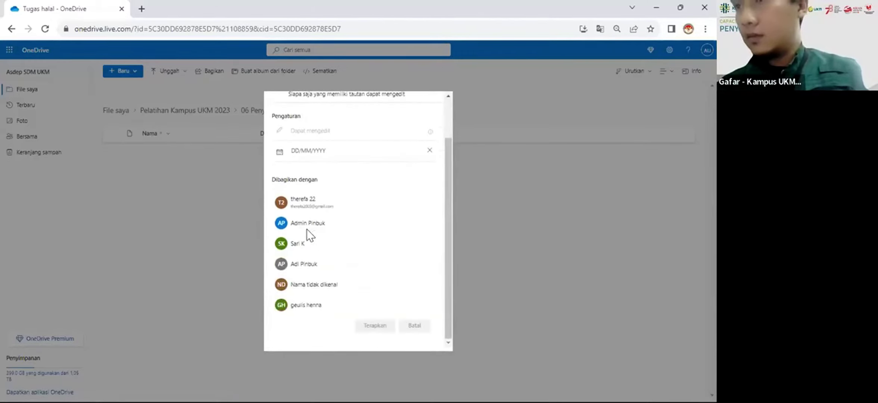
pyautogui.scroll(3, 307, 229)
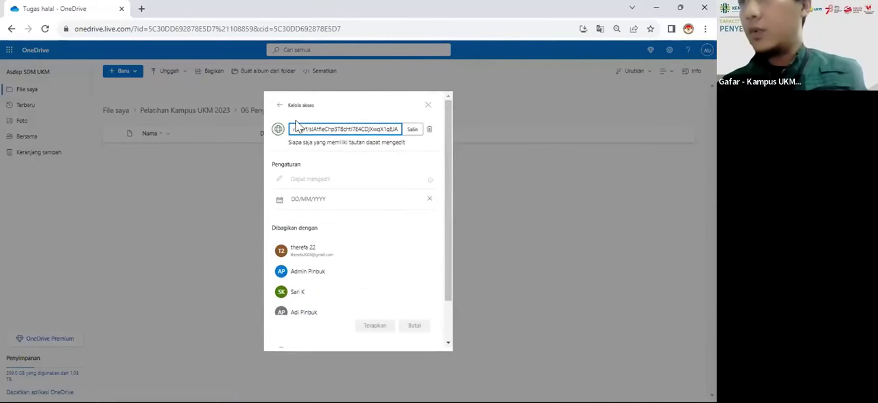
pyautogui.click(278, 106)
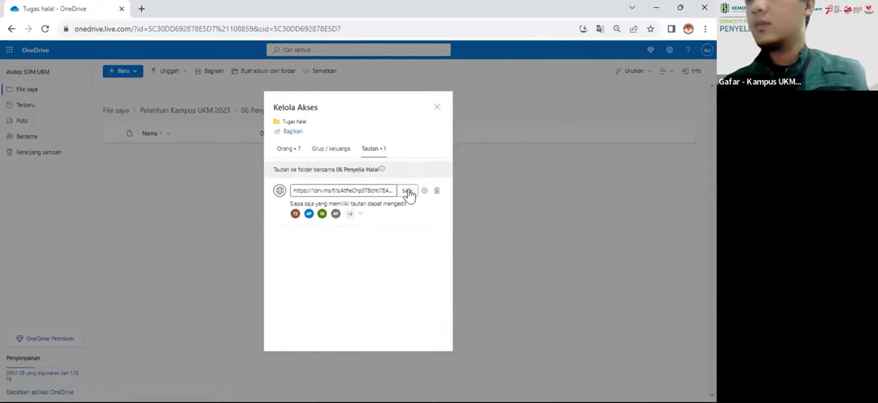
pyautogui.click(437, 107)
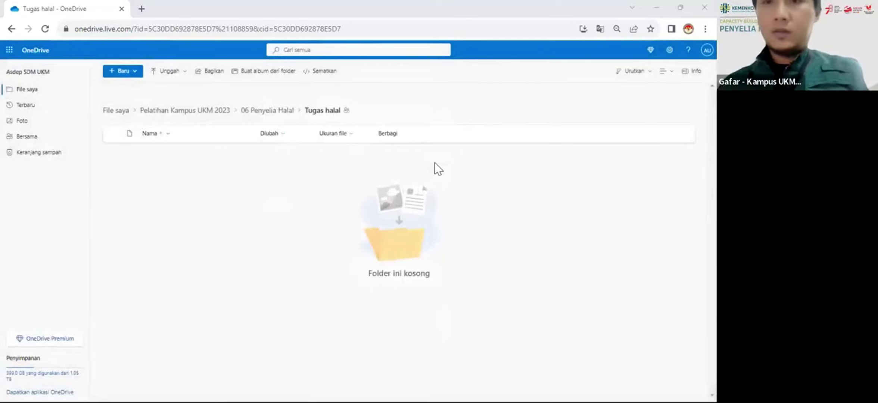
# Step: Drag the 92.2 KB sesi 1 worksheet PDF from Downloads into the Tugas halal folder
pyautogui.hotkey('alt', 'Tab')
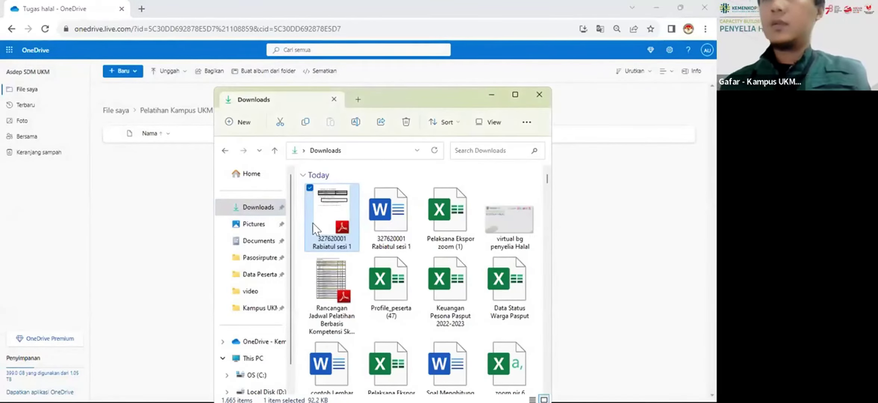
pyautogui.moveTo(320, 220); pyautogui.dragTo(139, 202)
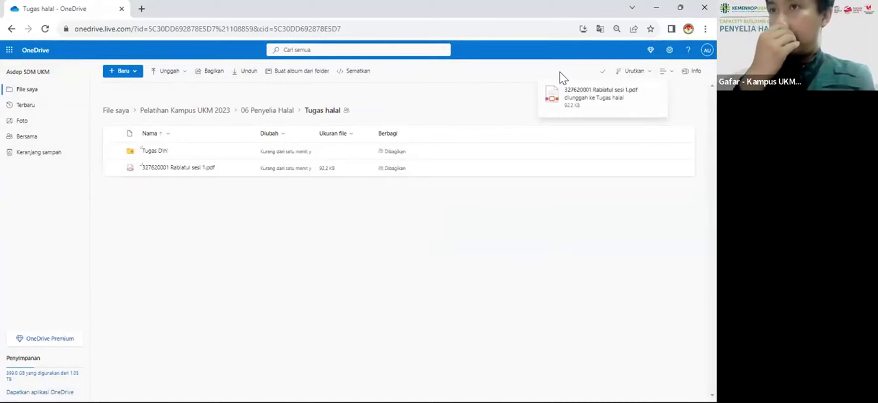
# Step: Open the Bagikan sharing panel for the worksheet PDF in OneDrive
pyautogui.rightClick(157, 169)
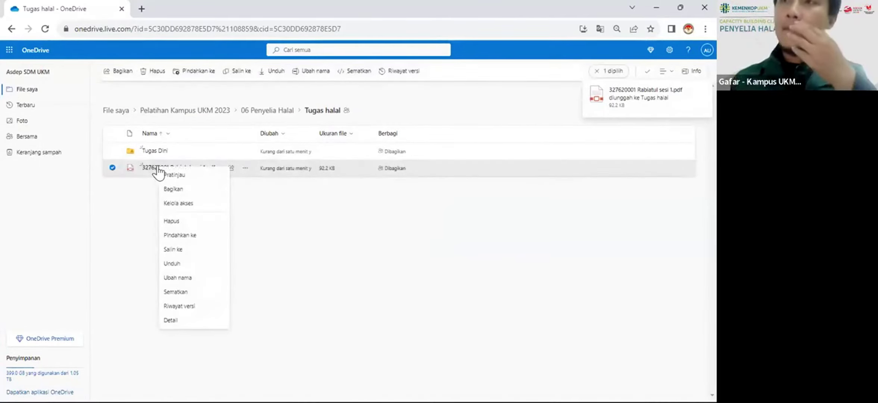
pyautogui.click(139, 241)
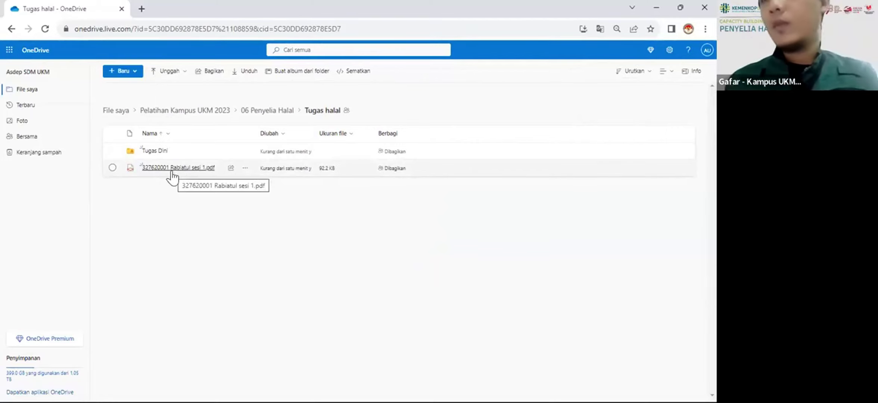
pyautogui.rightClick(151, 170)
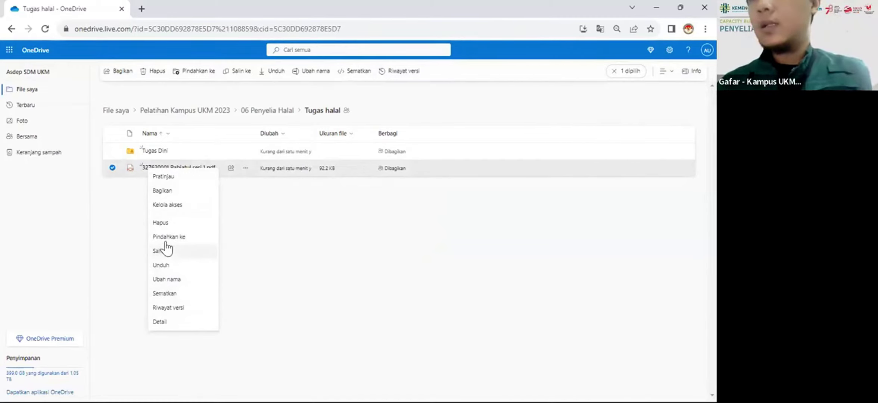
pyautogui.click(162, 189)
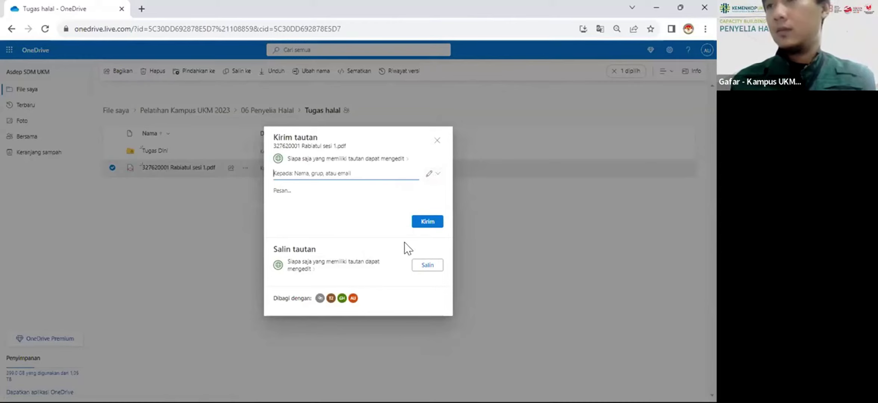
# Step: Set the share link to Dapat melihat (view-only), copy it, and return to Kampus UKM
pyautogui.click(437, 176)
pyautogui.click(400, 208)
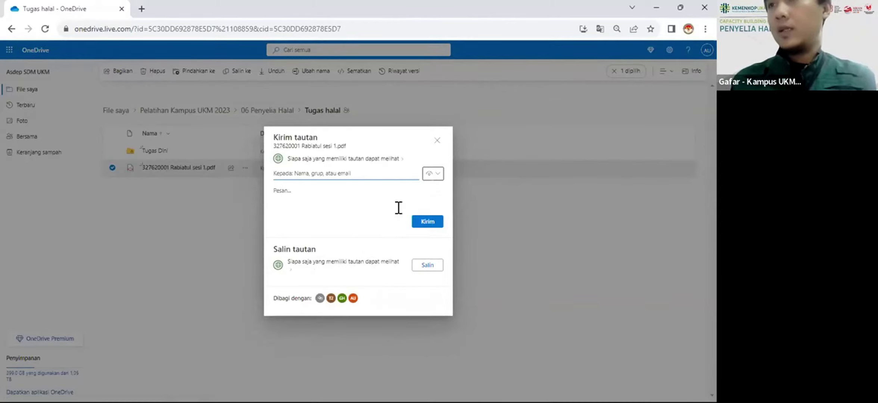
pyautogui.click(428, 265)
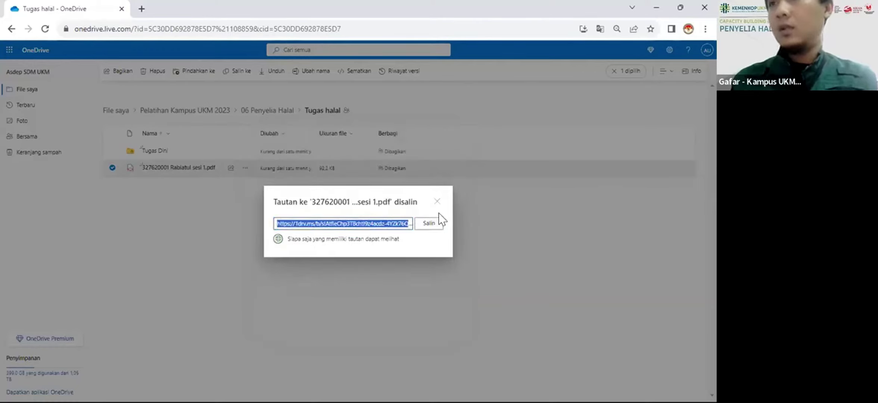
pyautogui.click(429, 225)
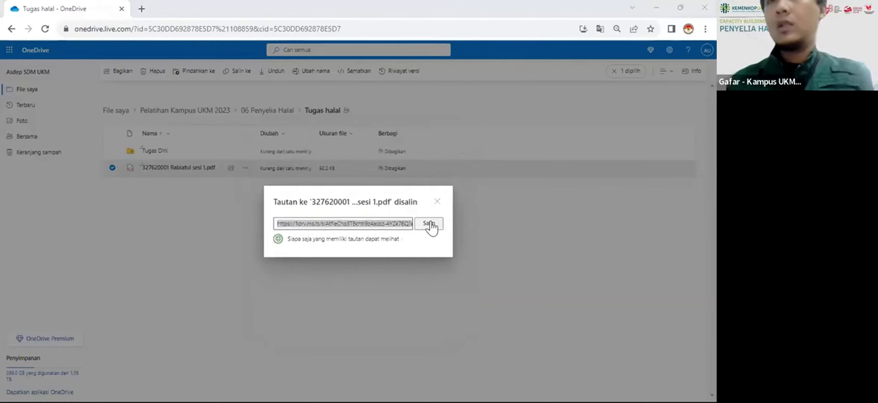
pyautogui.hotkey('alt', 'Tab')
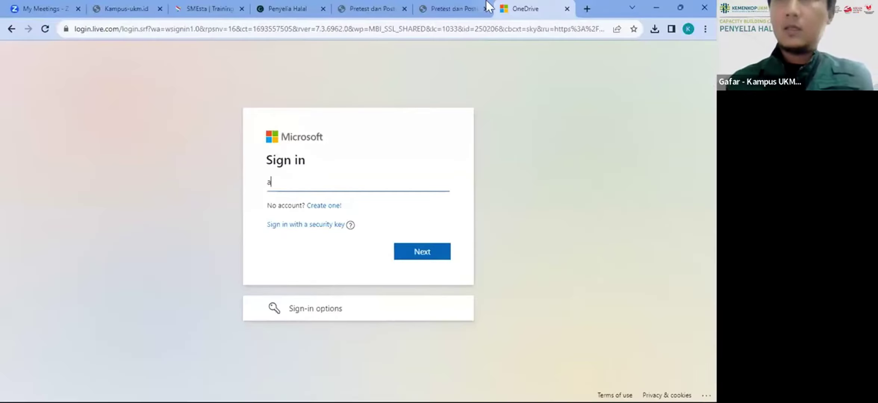
# Step: Paste the OneDrive link into Link Tugas via Upload Jawaban and save with Simpan Jawaban
pyautogui.click(567, 9)
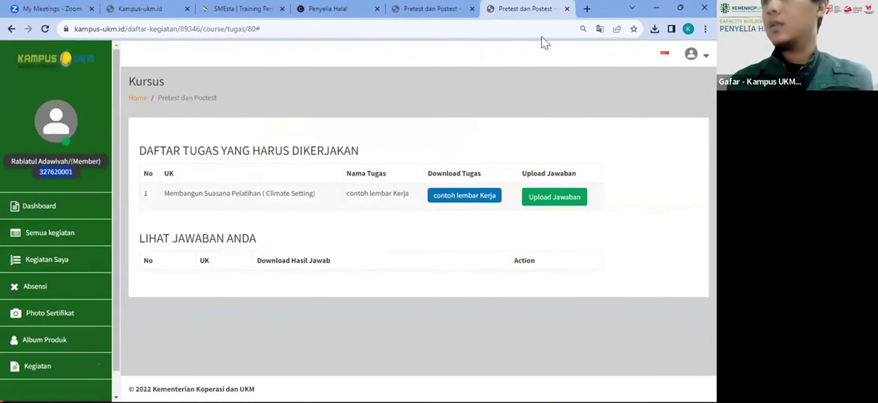
pyautogui.click(551, 197)
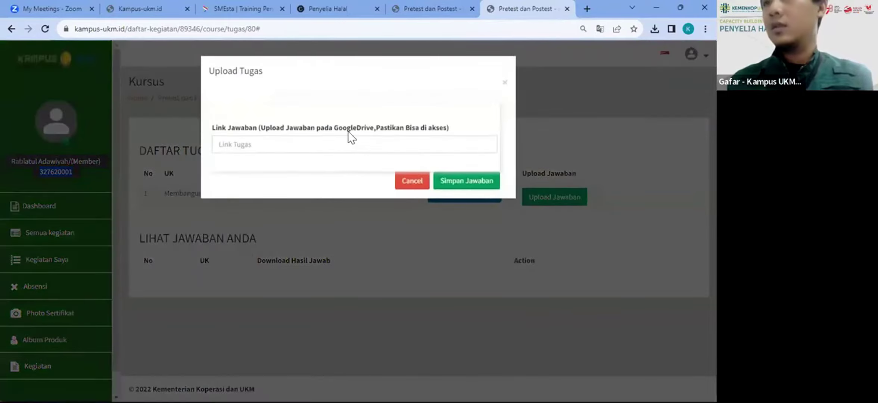
pyautogui.click(336, 140)
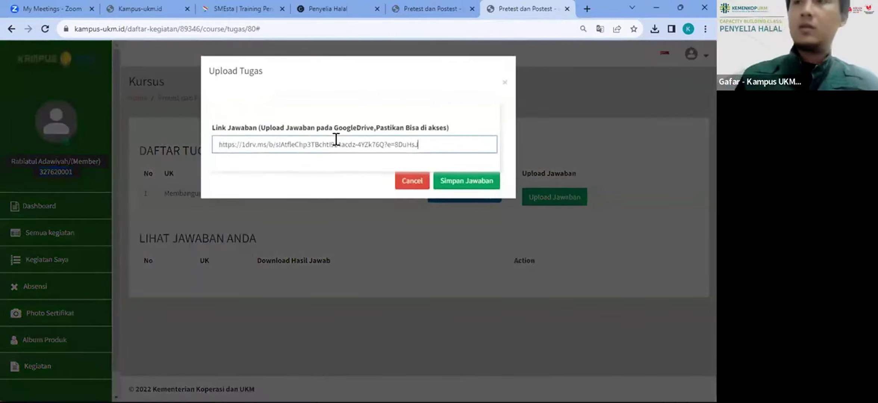
pyautogui.click(457, 186)
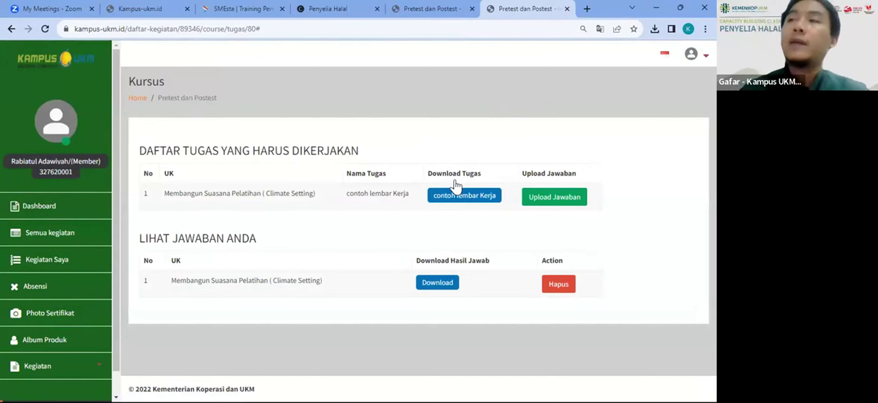
pyautogui.click(424, 2)
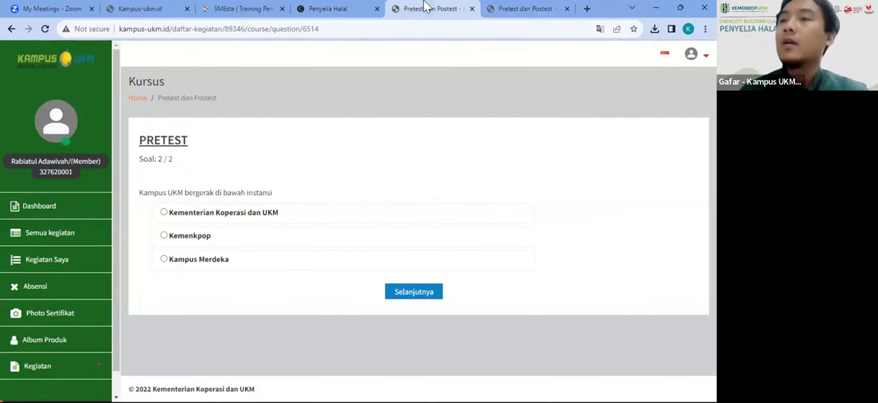
# Step: Close the Pretest tabs and choose Evaluasi Kegiatan for the Pra Training row under Pre Test, Post Test, Evaluasi
pyautogui.click(473, 9)
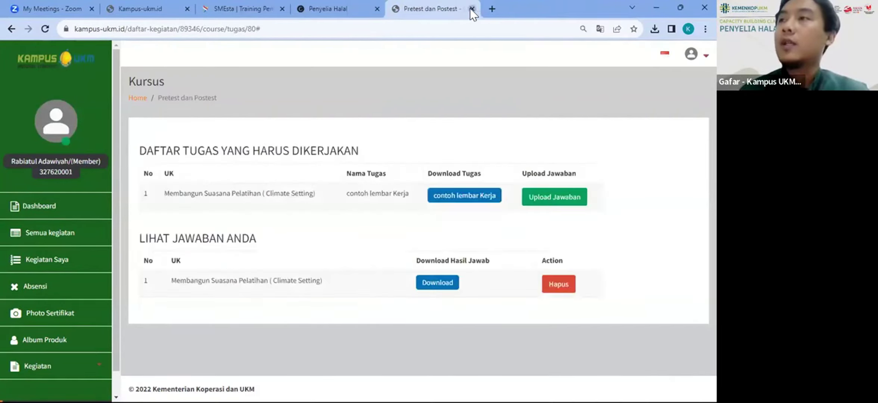
pyautogui.click(472, 8)
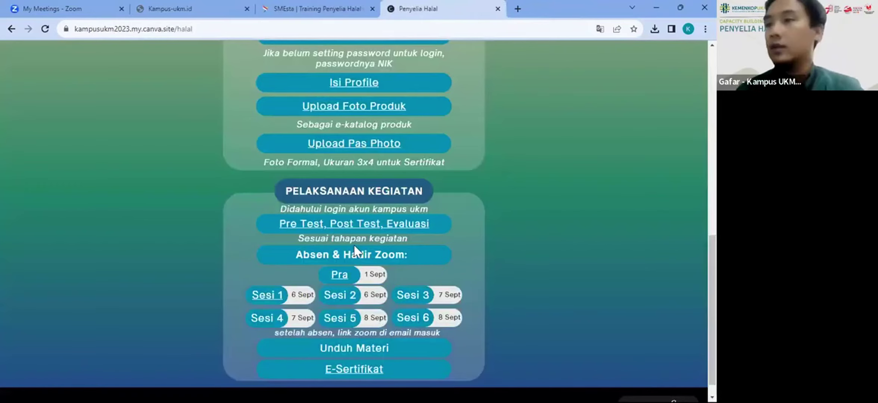
pyautogui.click(354, 228)
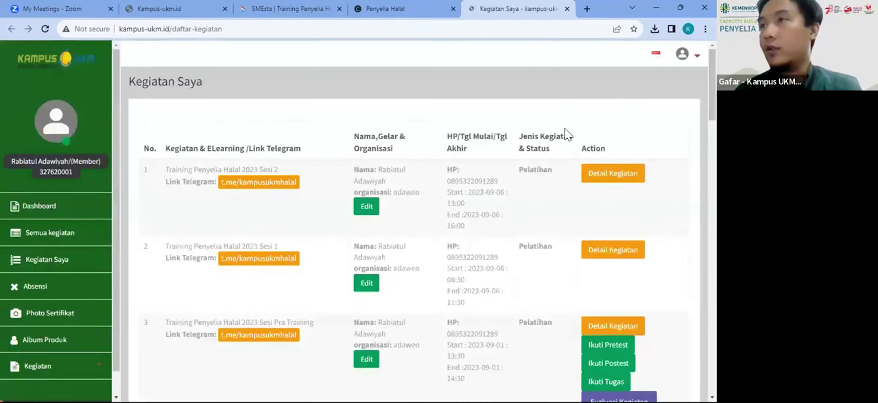
pyautogui.scroll(-8, 569, 206)
pyautogui.scroll(3, 569, 209)
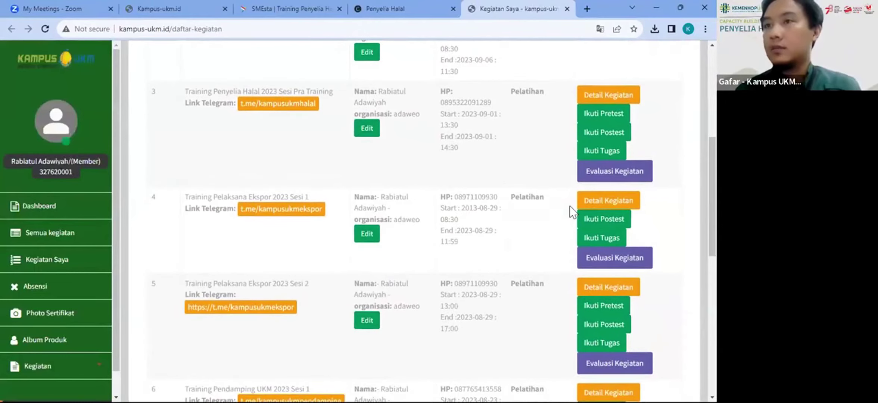
pyautogui.click(619, 173)
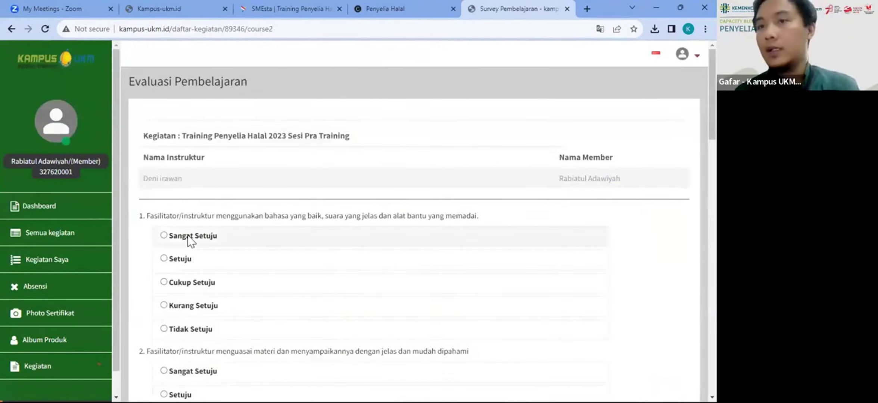
# Step: Rate evaluation questions 1 through 5 as Sangat Setuju
pyautogui.click(165, 230)
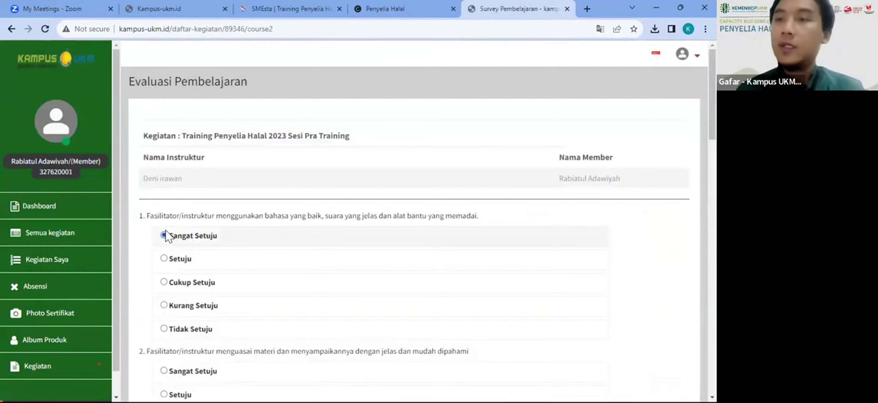
pyautogui.scroll(-4, 165, 230)
pyautogui.click(164, 224)
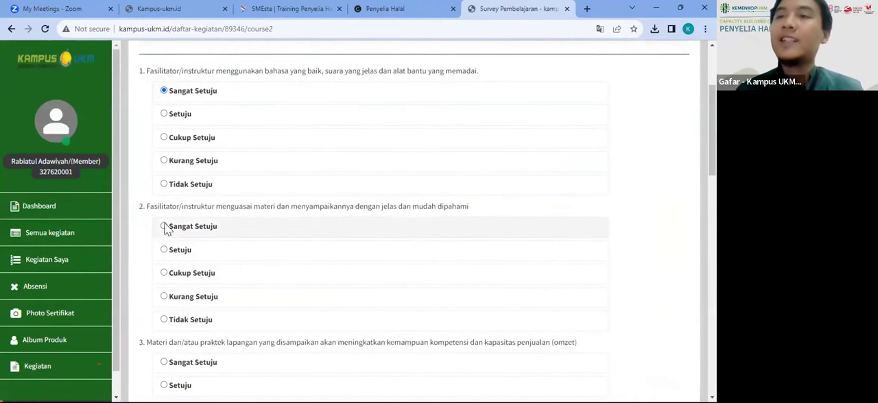
pyautogui.scroll(-4, 166, 229)
pyautogui.click(164, 229)
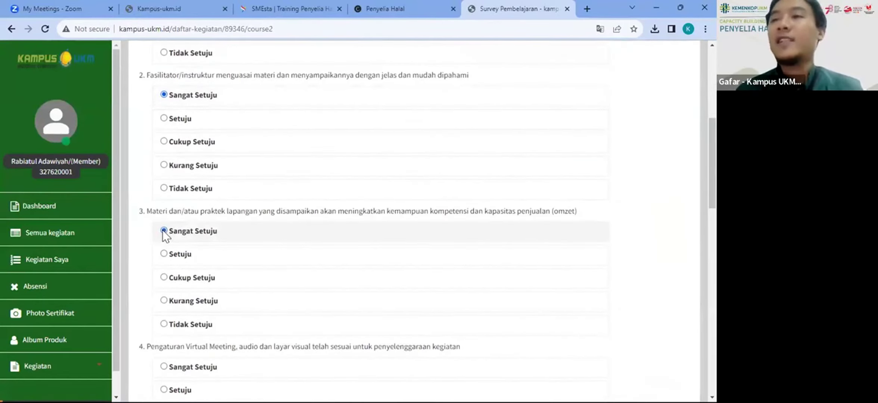
pyautogui.scroll(-1, 163, 231)
pyautogui.scroll(-4, 162, 230)
pyautogui.click(163, 205)
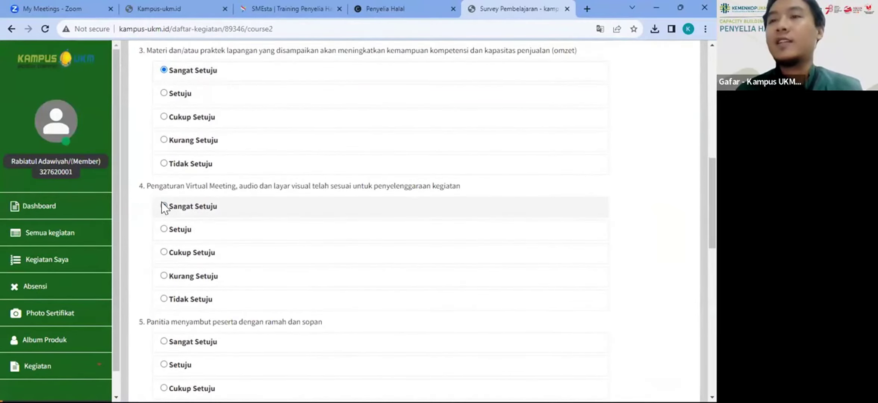
pyautogui.scroll(-5, 163, 206)
pyautogui.scroll(-3, 161, 202)
pyautogui.scroll(2, 172, 149)
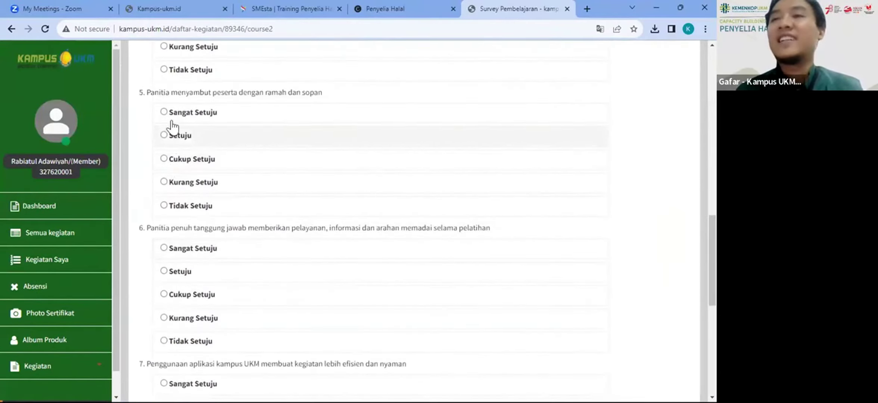
pyautogui.click(164, 112)
# Step: Rate questions 6 and 7 Sangat Setuju, pick Capacity Building dan Pendampingan, and submit with Proses
pyautogui.press('Tab')
pyautogui.press('space')
pyautogui.press('Tab')
pyautogui.press('space')
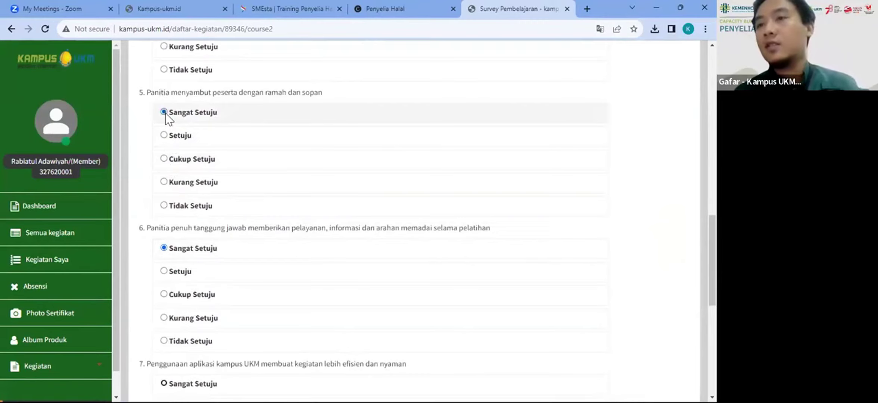
pyautogui.press('Tab')
pyautogui.press('space')
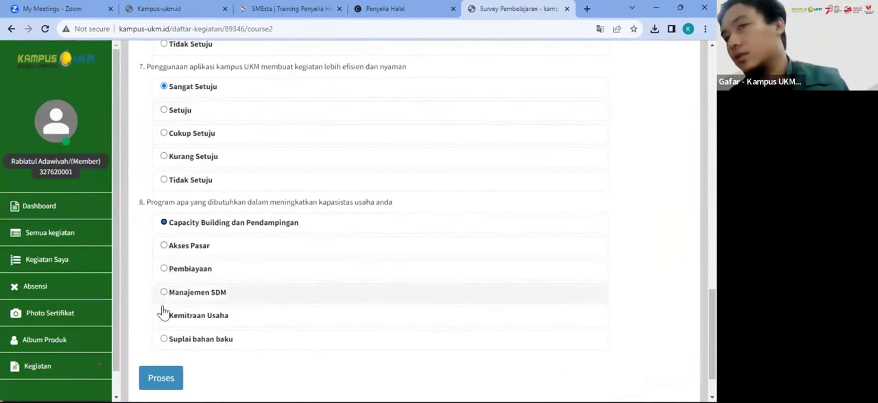
pyautogui.click(160, 371)
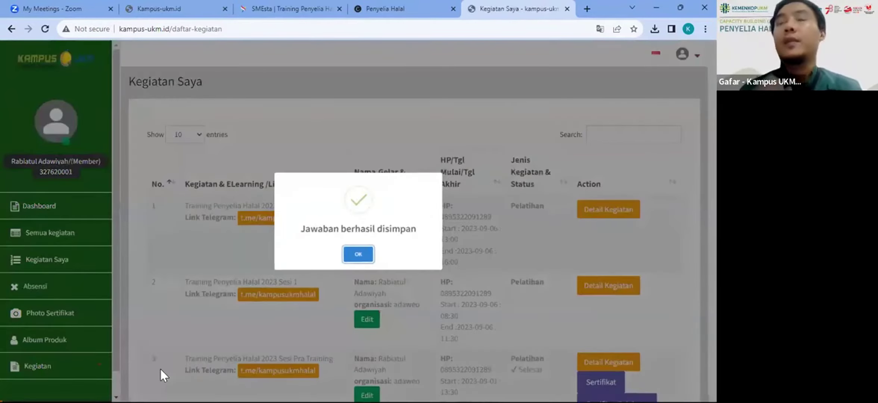
# Step: Dismiss the Jawaban berhasil disimpan message and check that the Pra Training entry is marked Selesai
pyautogui.click(365, 256)
pyautogui.scroll(-4, 496, 269)
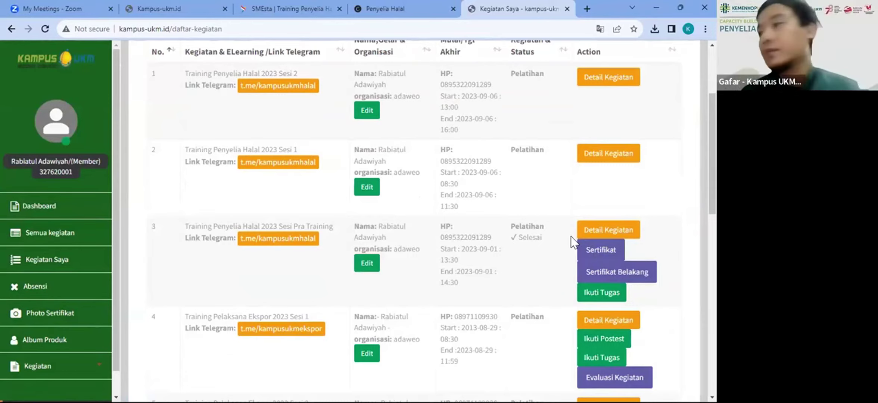
pyautogui.click(580, 251)
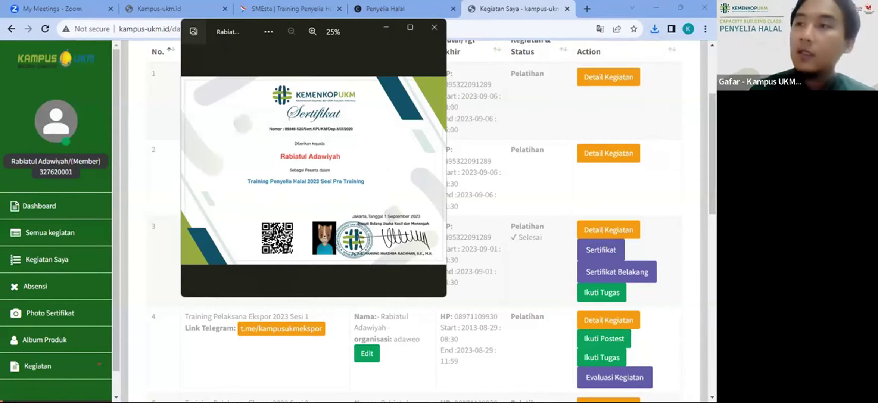
pyautogui.click(434, 27)
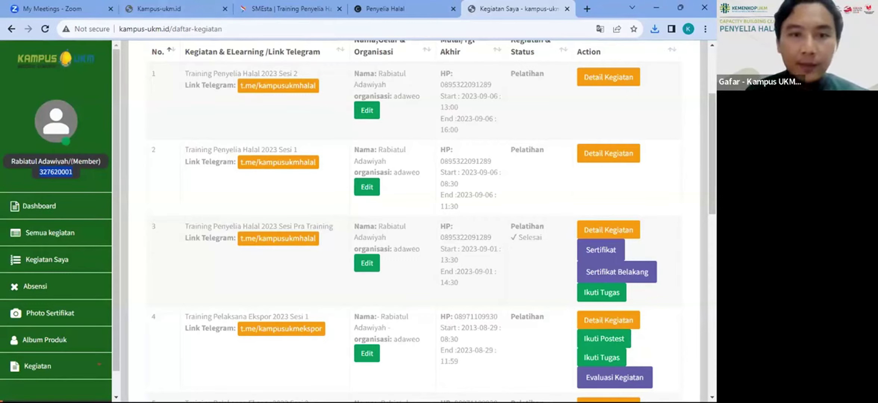
pyautogui.hotkey('alt', 'Tab')
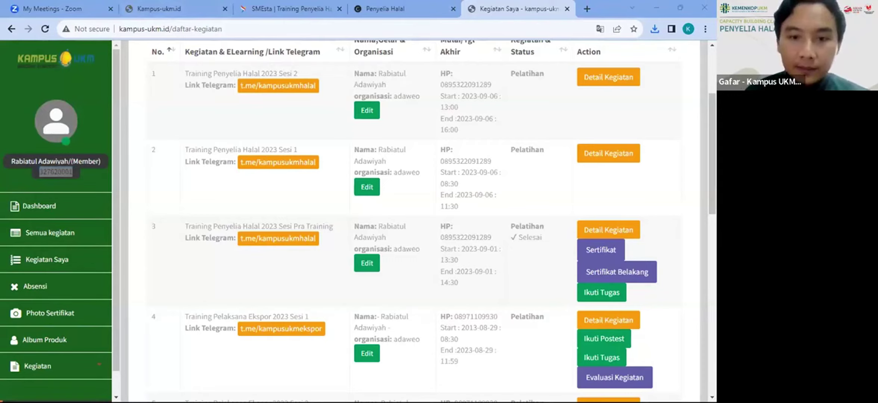
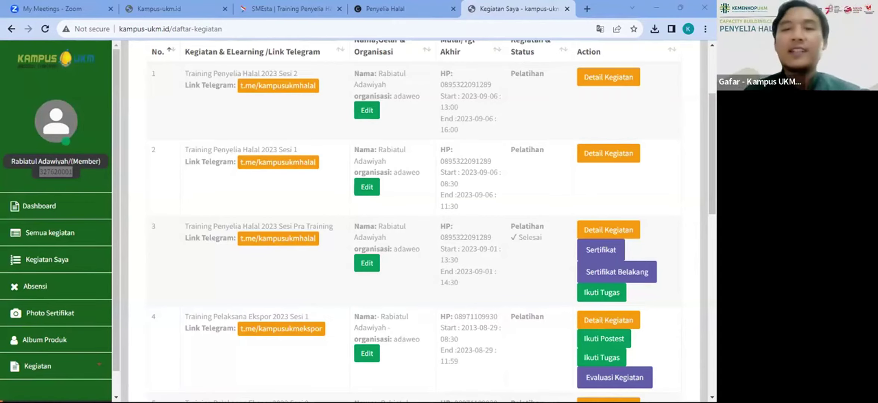
# Step: Close the Kegiatan Saya tab and scroll the Penyelia Halal page down to the Absen & Hadir Zoom links
pyautogui.click(569, 7)
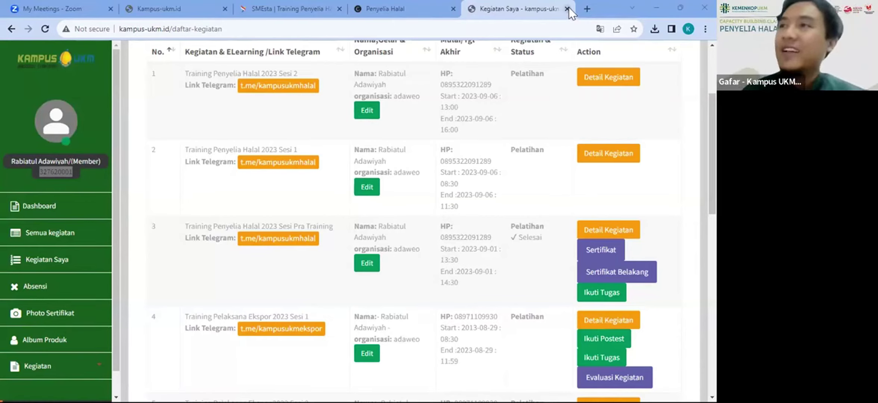
pyautogui.click(419, 1)
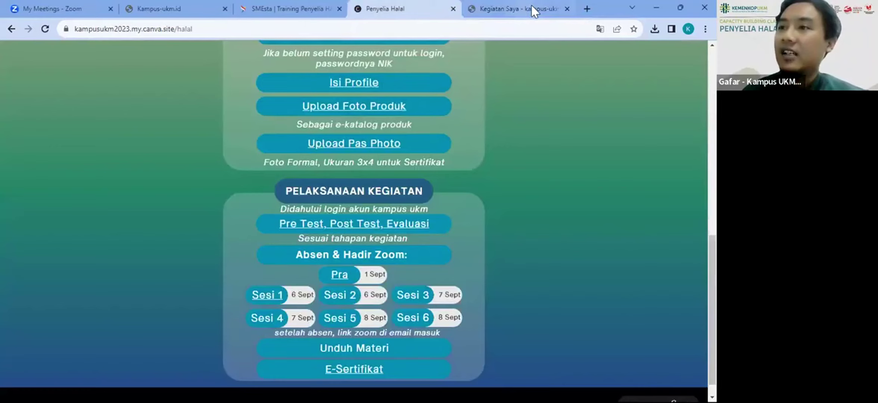
pyautogui.click(566, 8)
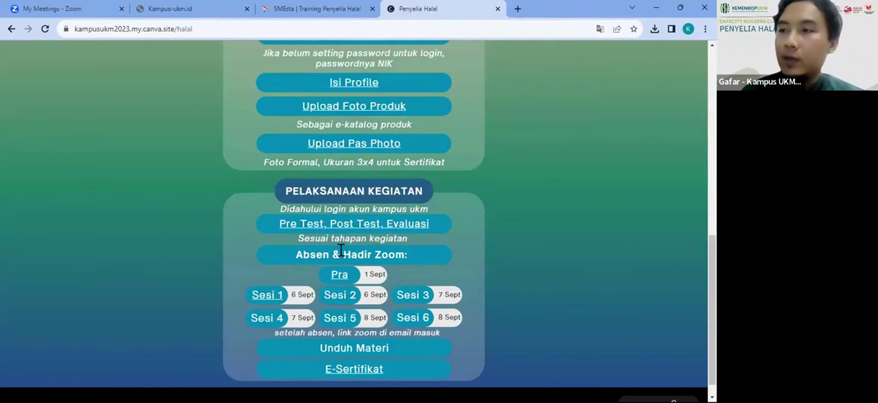
pyautogui.scroll(-1, 325, 253)
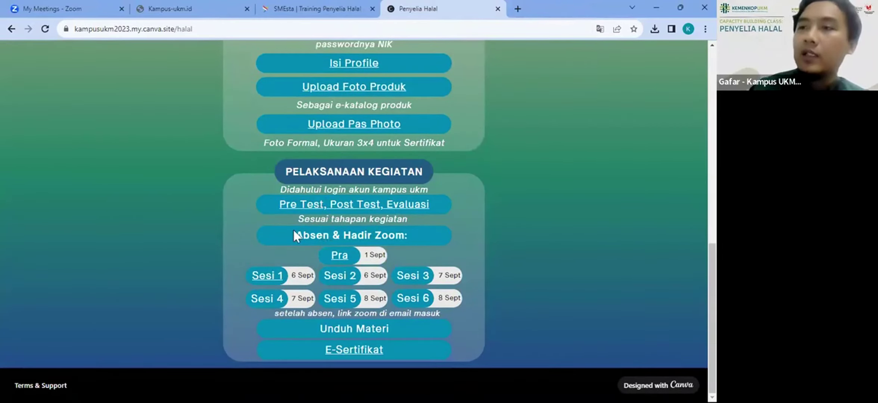
# Step: Open the Pra session's Zoom registration page, then close it again
pyautogui.click(341, 256)
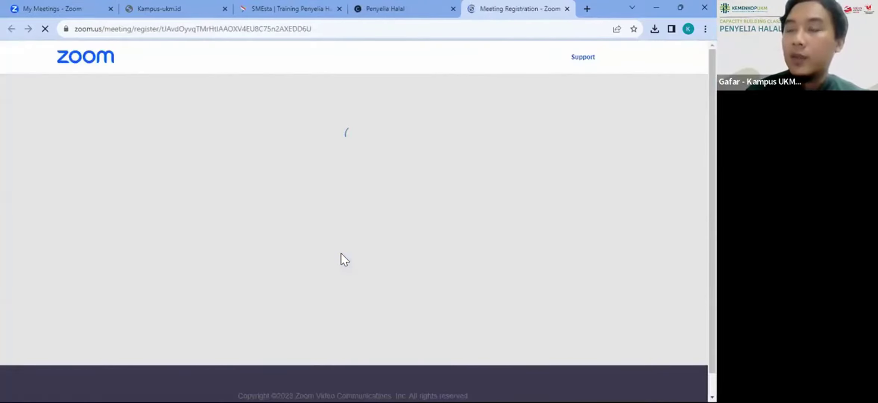
pyautogui.scroll(-2, 341, 254)
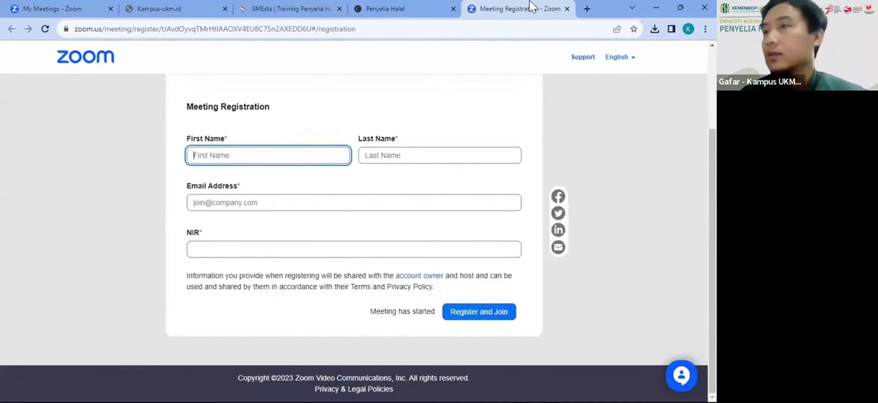
pyautogui.click(566, 8)
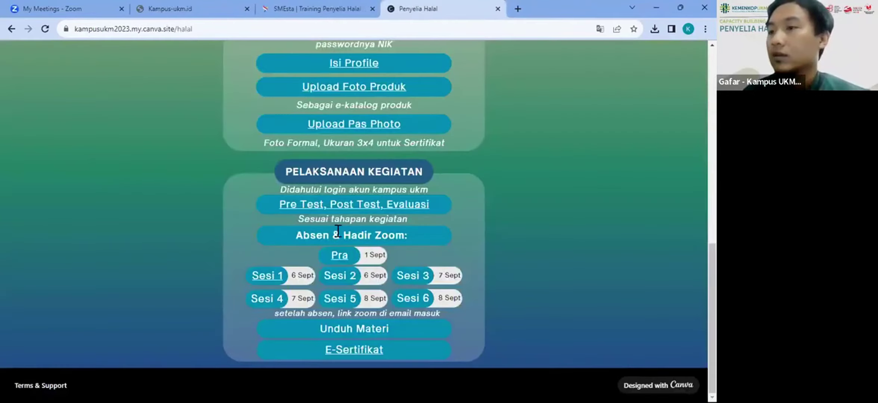
# Step: Open the Sesi 1 (Sep 6, 08:30) registration form and check its email and NIR fields
pyautogui.click(266, 279)
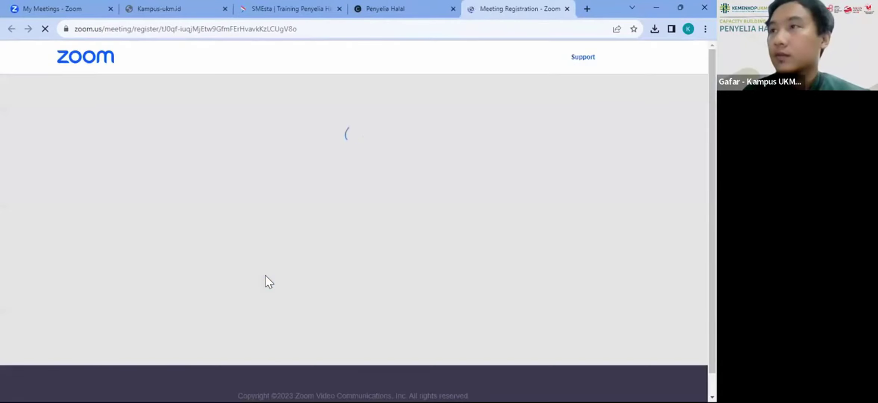
pyautogui.scroll(-2, 316, 260)
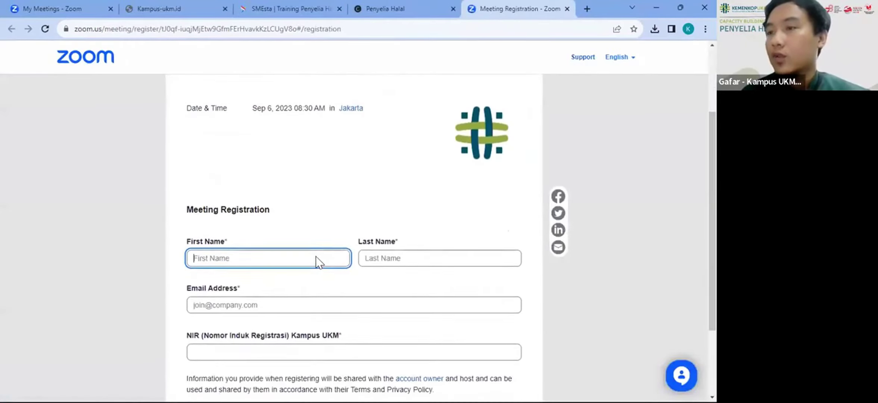
pyautogui.click(255, 299)
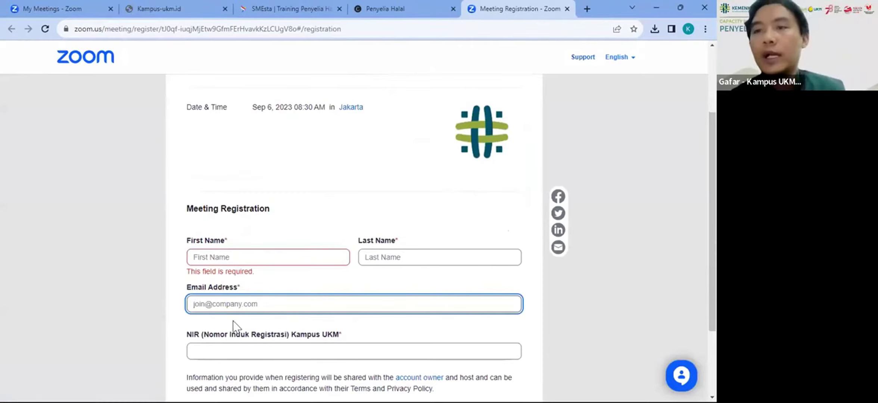
pyautogui.click(204, 350)
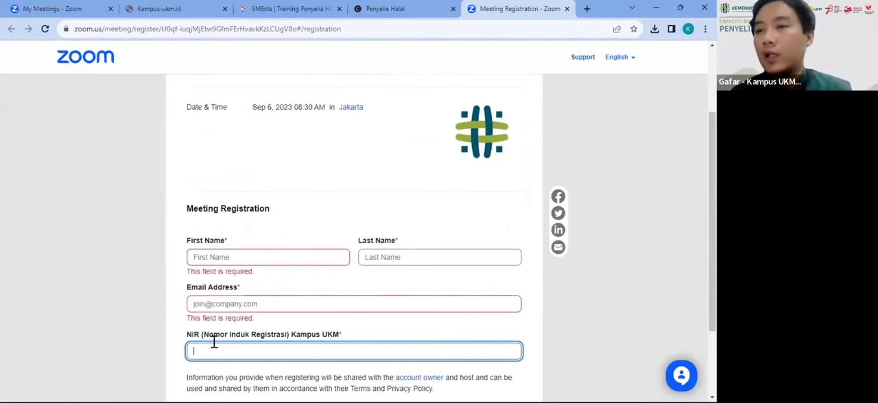
pyautogui.click(230, 303)
pyautogui.click(212, 353)
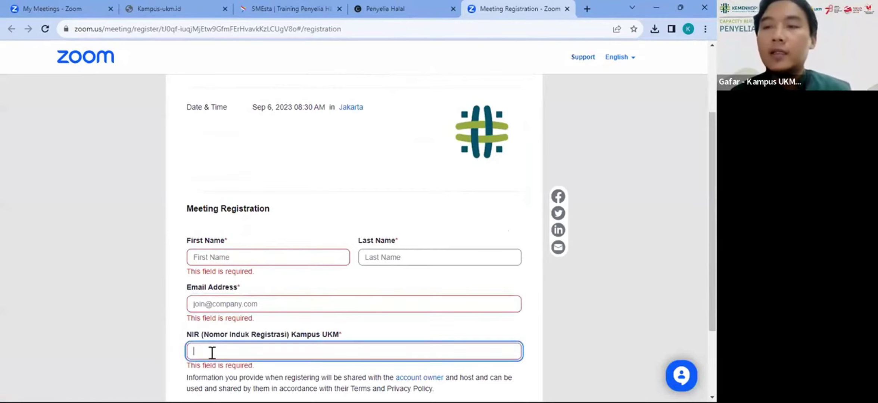
pyautogui.moveTo(260, 318); pyautogui.dragTo(217, 302)
pyautogui.click(242, 249)
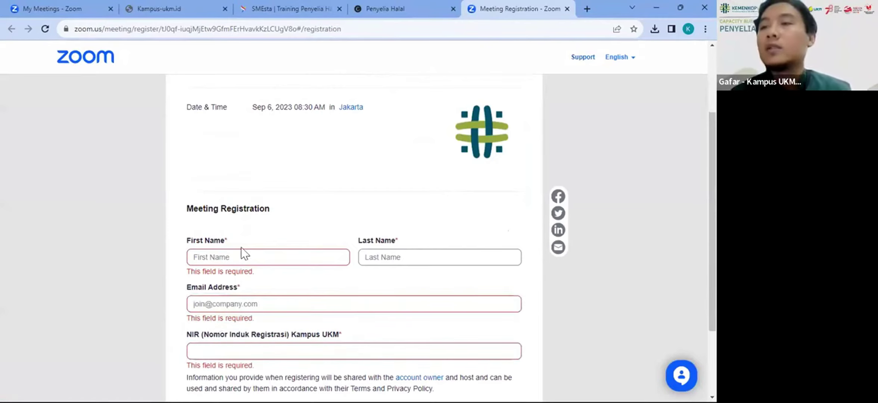
pyautogui.click(223, 341)
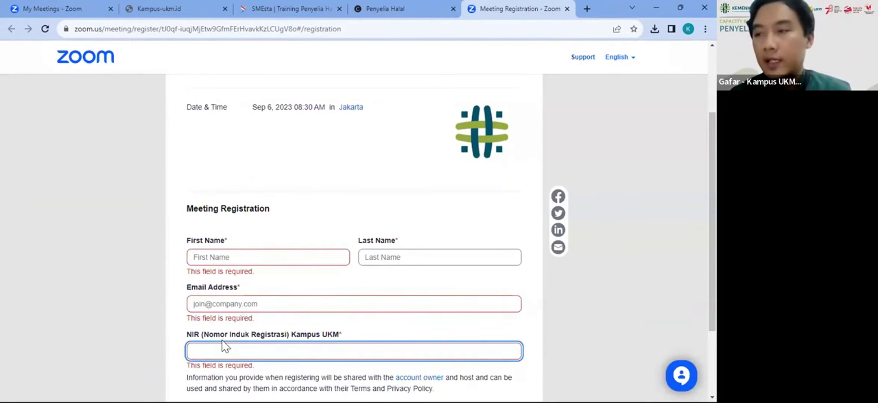
pyautogui.click(224, 307)
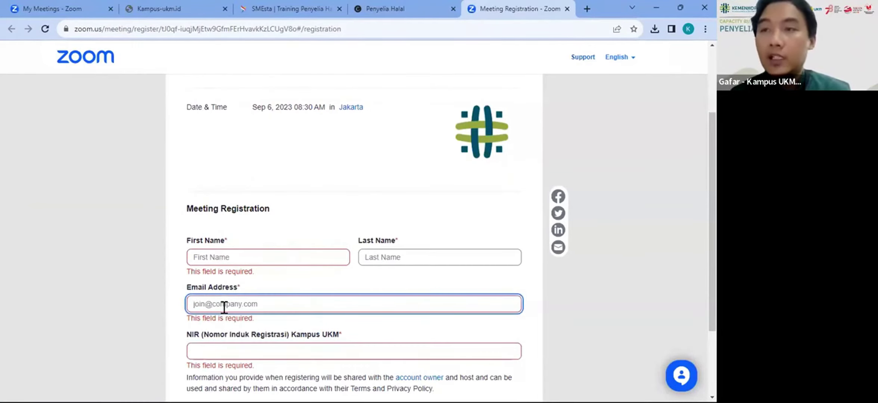
pyautogui.click(353, 4)
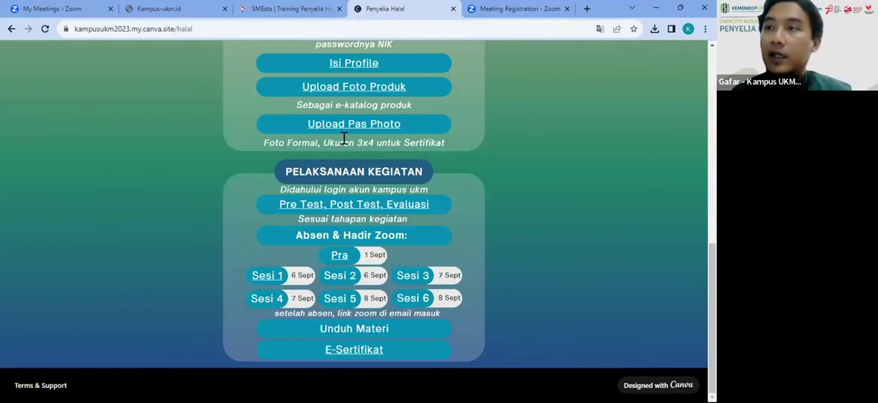
# Step: Move the Zoom registration tab ahead of the Kegiatan Saya tab
pyautogui.click(327, 203)
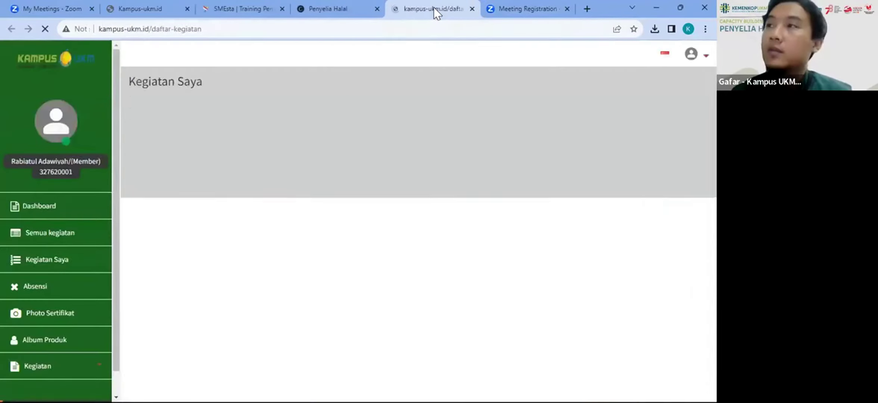
pyautogui.click(507, 3)
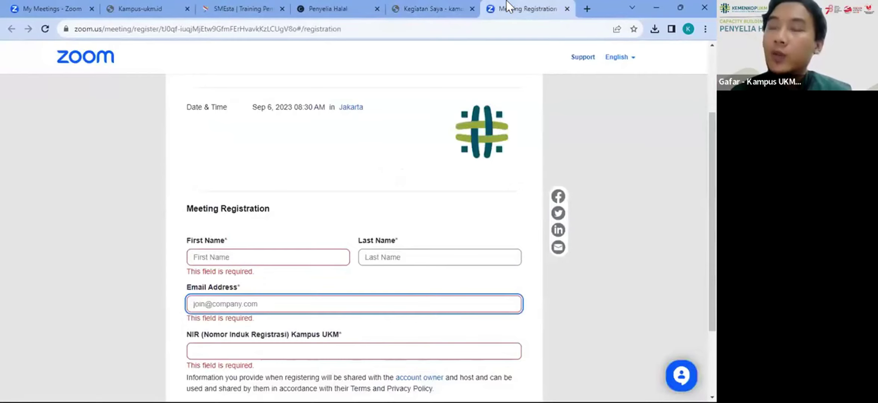
pyautogui.moveTo(506, 1); pyautogui.dragTo(429, 6)
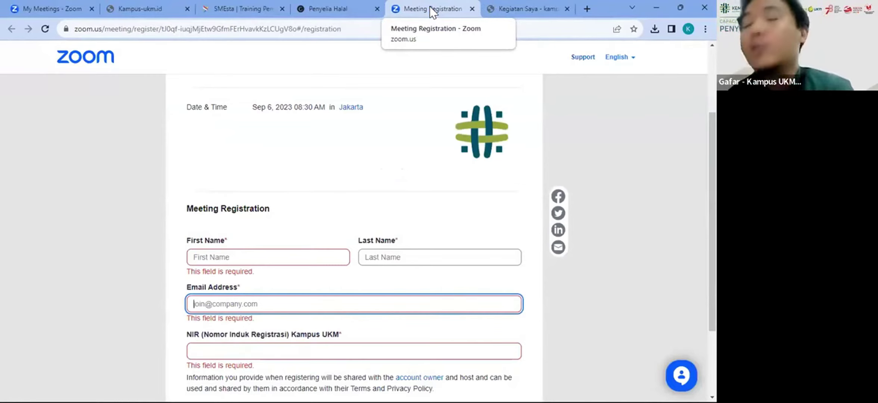
pyautogui.scroll(-2, 164, 287)
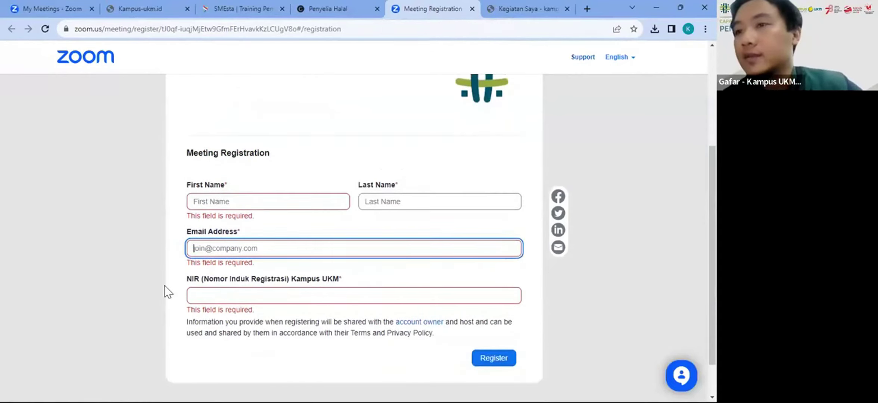
# Step: Fill in the registrant's first name, last name and e-mail address on the Sesi 1 form
pyautogui.click(232, 208)
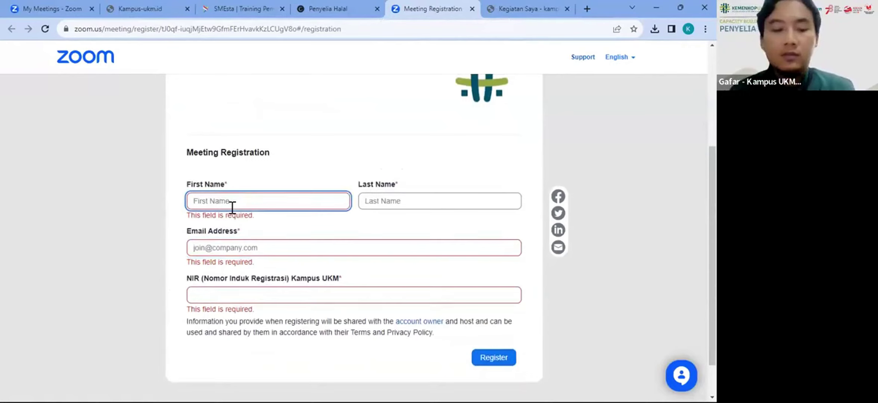
pyautogui.press('Tab')
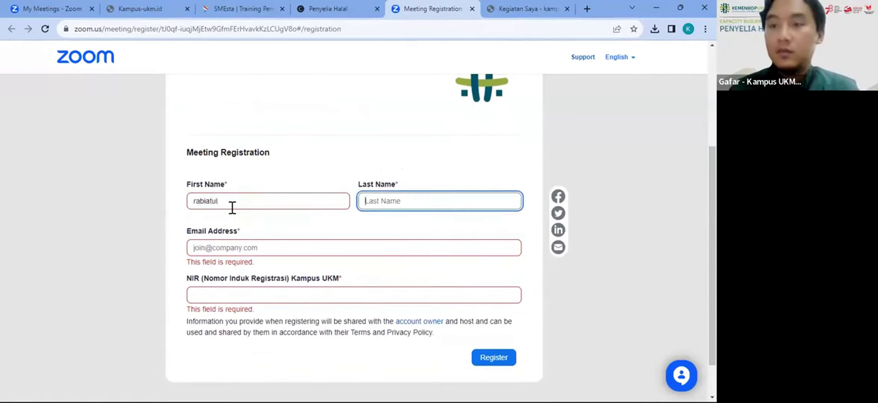
pyautogui.press('Tab')
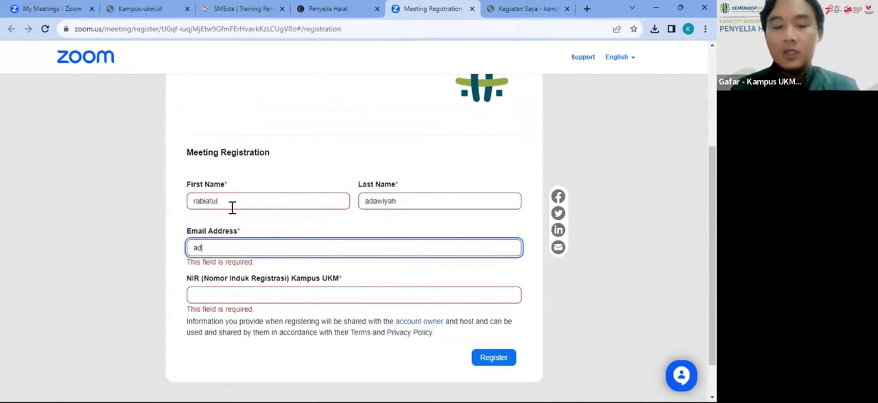
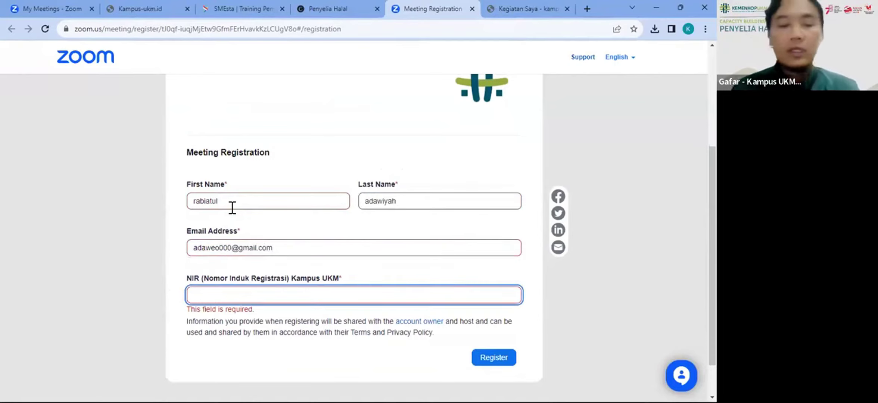
# Step: Copy the NIR from the Kampus UKM list, paste it in and submit the Sesi 1 registration
pyautogui.click(523, 8)
pyautogui.moveTo(71, 170); pyautogui.dragTo(37, 171)
pyautogui.hotkey('ctrl', 'c')
pyautogui.click(408, 3)
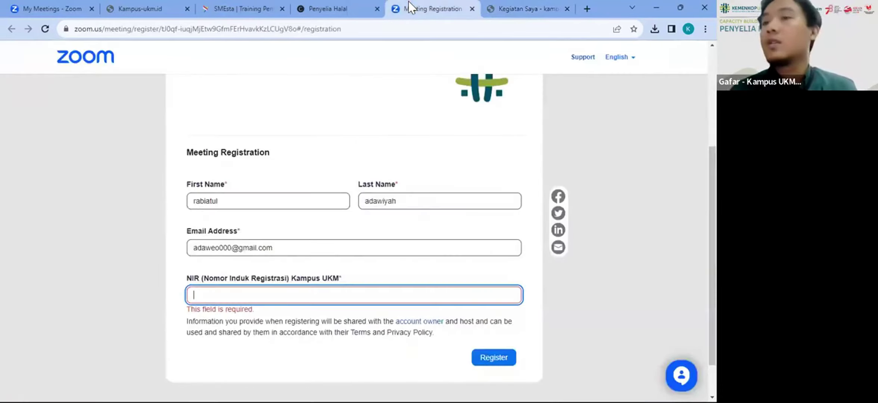
pyautogui.hotkey('ctrl', 'v')
pyautogui.scroll(5, 382, 167)
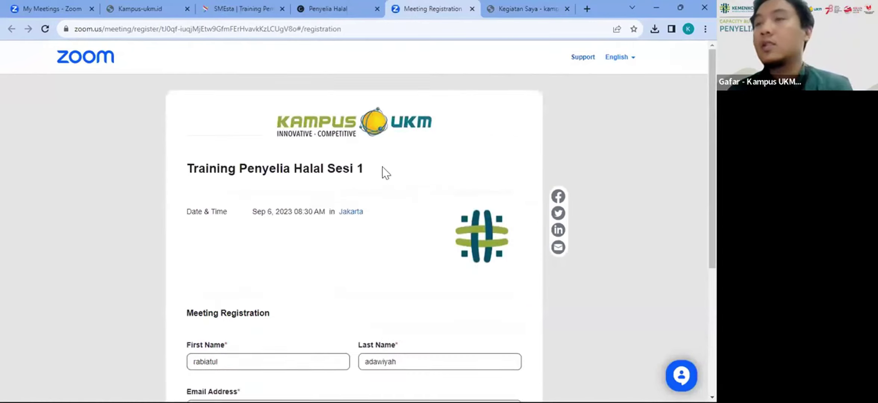
pyautogui.scroll(-5, 382, 167)
pyautogui.click(500, 357)
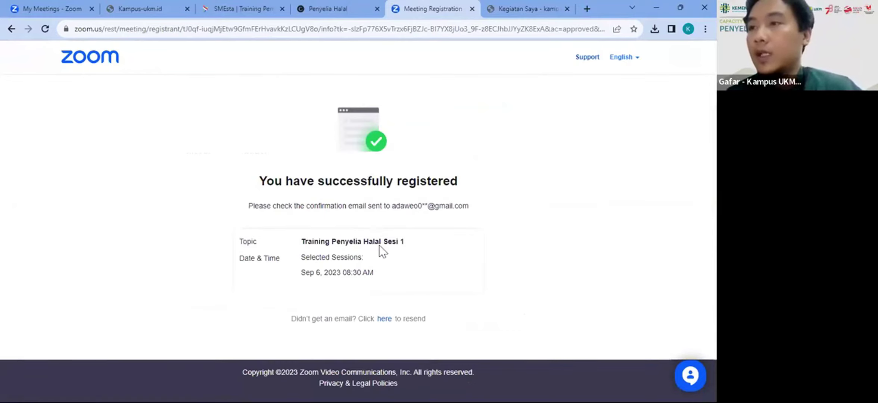
# Step: Highlight the confirmation e-mail address on the success page, then switch to the Gmail window
pyautogui.moveTo(392, 206); pyautogui.dragTo(493, 188)
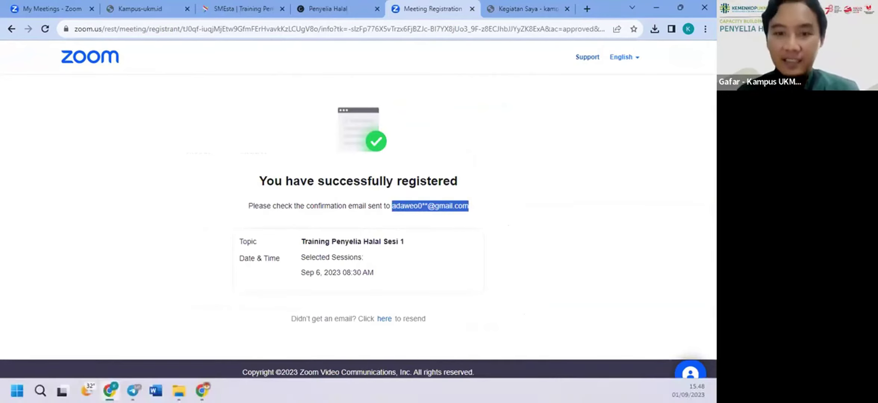
pyautogui.hotkey('alt', 'Tab')
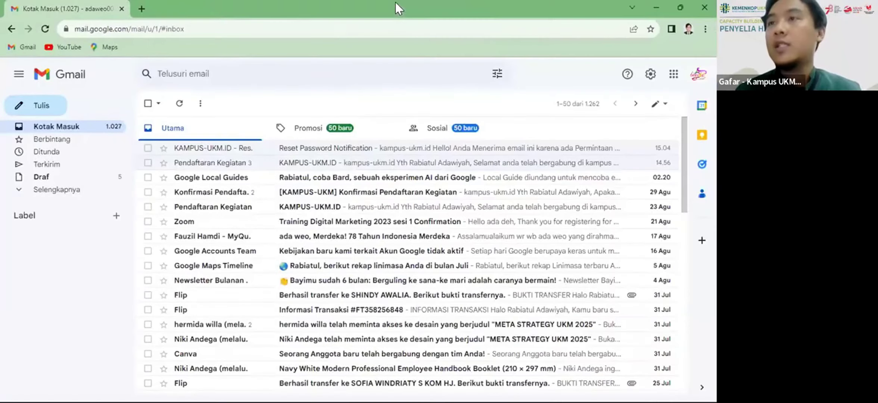
# Step: Read the Pendaftaran Kegiatan thread and the Reset Password Notification email in Gmail
pyautogui.click(299, 162)
pyautogui.scroll(-3, 313, 256)
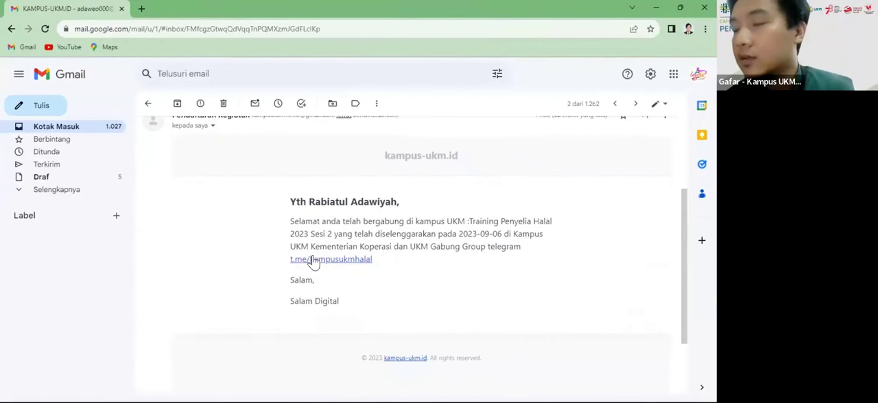
pyautogui.click(146, 107)
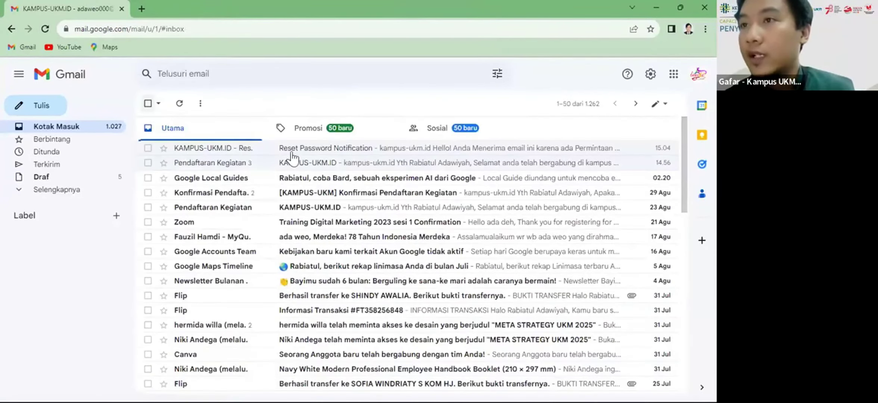
pyautogui.click(304, 151)
pyautogui.scroll(-3, 360, 240)
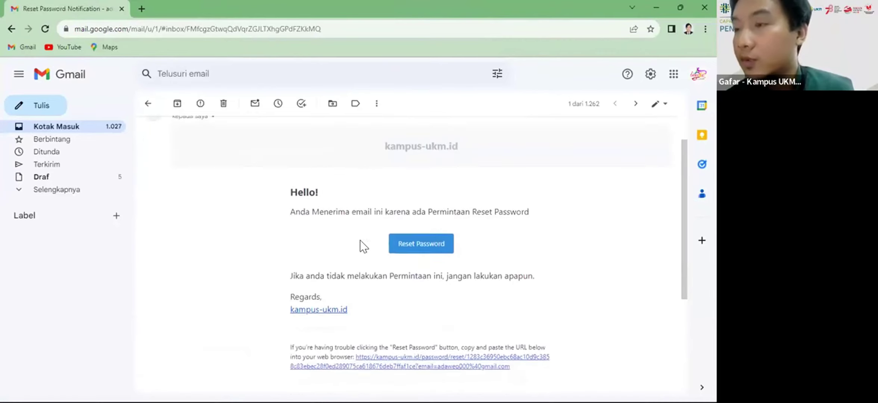
pyautogui.scroll(3, 336, 224)
pyautogui.click(148, 104)
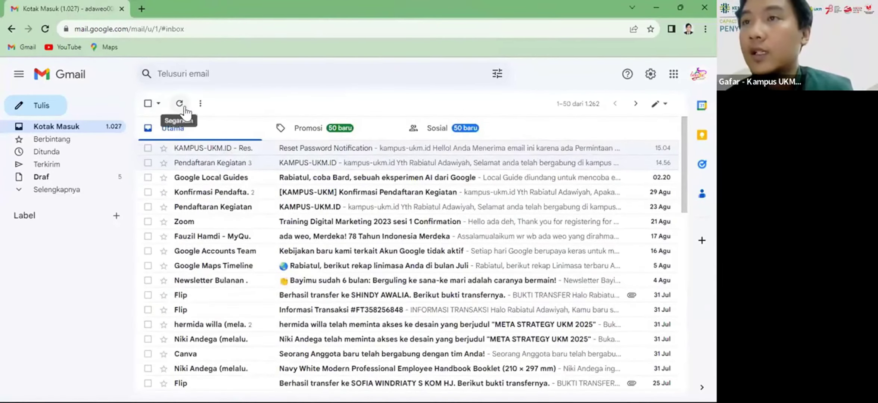
# Step: Refresh the inbox, check the Zoom confirmation email's join link, then minimize Gmail
pyautogui.click(180, 103)
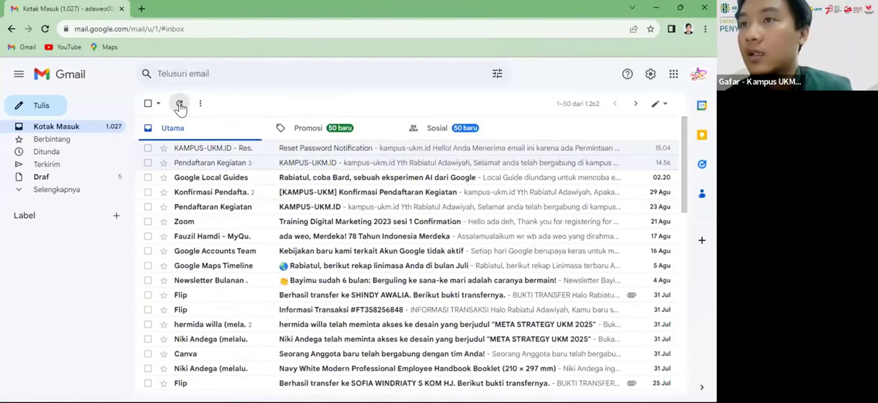
pyautogui.click(317, 228)
pyautogui.scroll(-2, 384, 269)
pyautogui.scroll(-8, 384, 276)
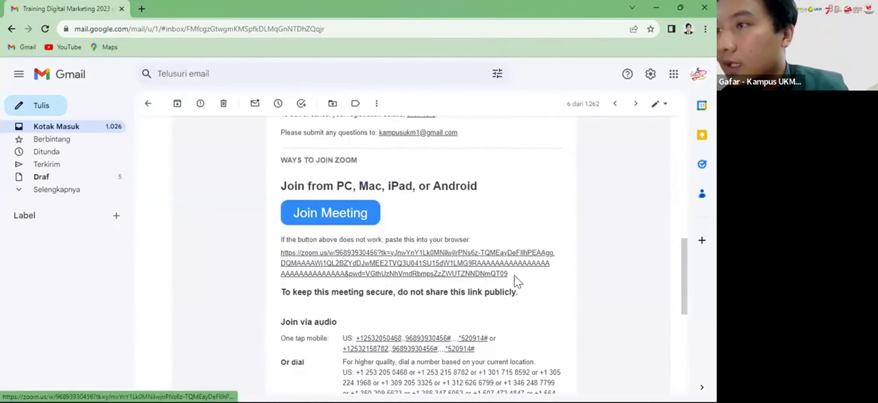
pyautogui.moveTo(514, 276); pyautogui.dragTo(27, 1)
pyautogui.click(13, 27)
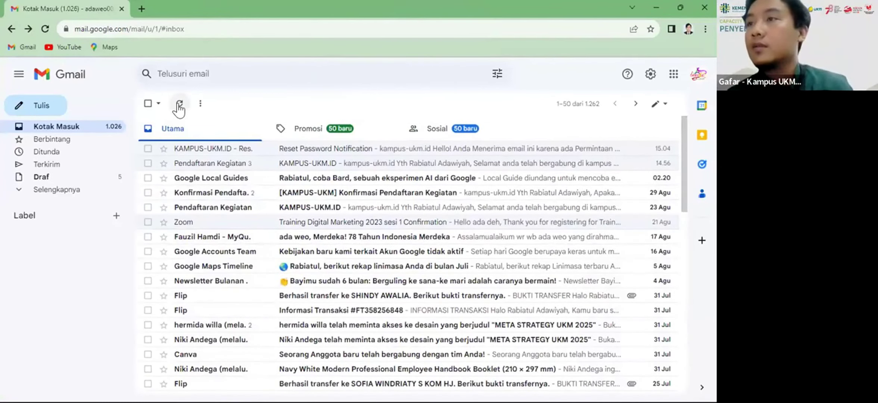
pyautogui.click(657, 7)
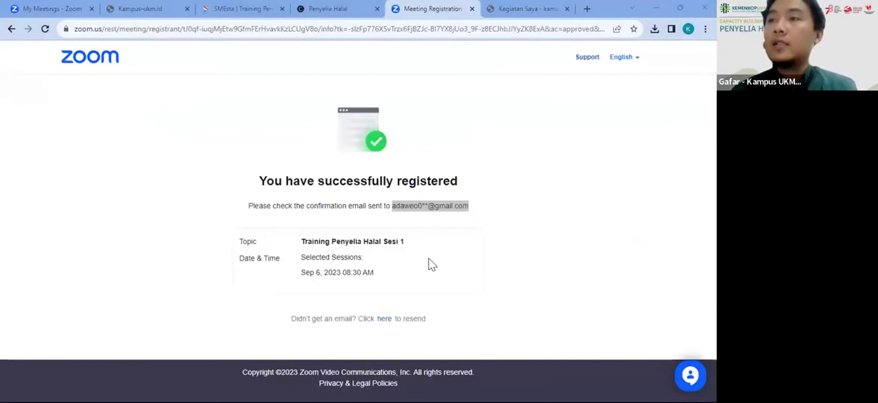
# Step: Open the Pra Training Penyelia Halal 2023 form, paste the NIR and Register and Join
pyautogui.click(472, 8)
pyautogui.click(346, 12)
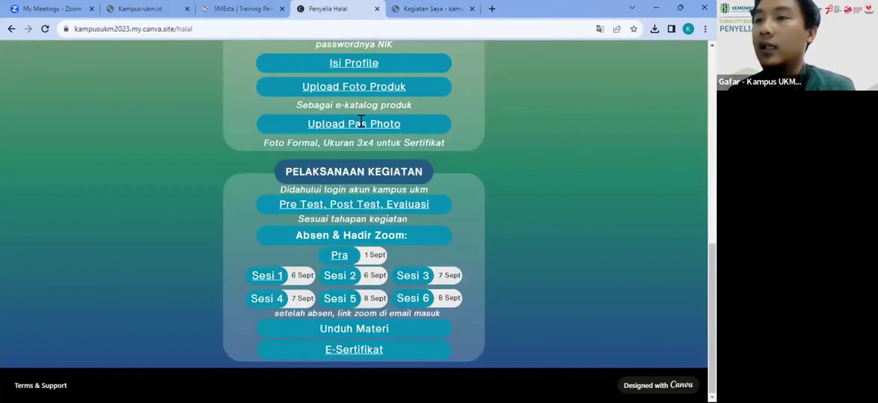
pyautogui.click(335, 257)
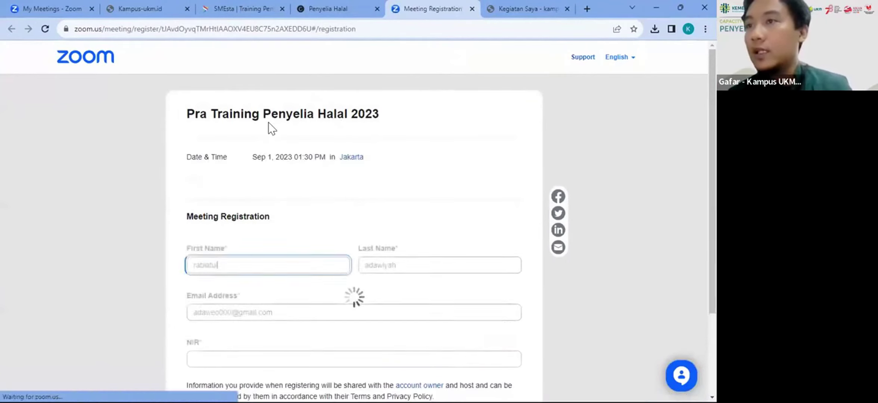
pyautogui.click(291, 360)
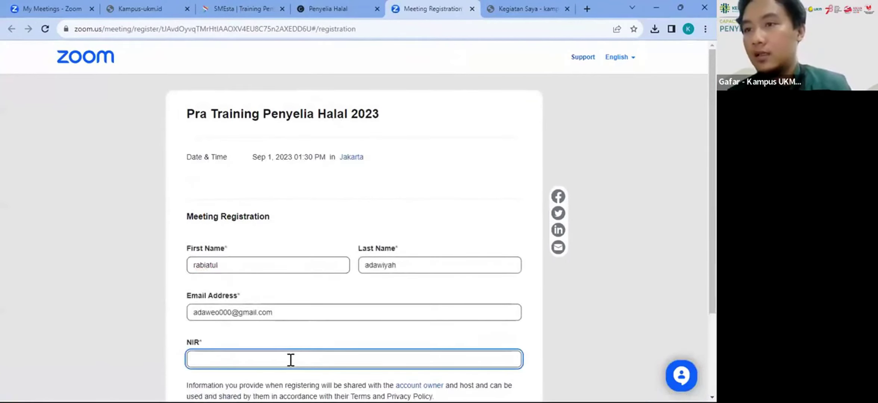
pyautogui.hotkey('ctrl', 'v')
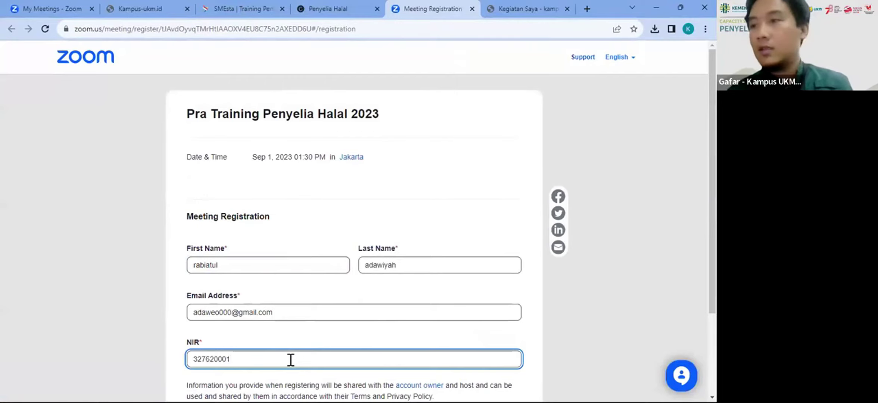
pyautogui.scroll(-2, 492, 346)
pyautogui.click(492, 346)
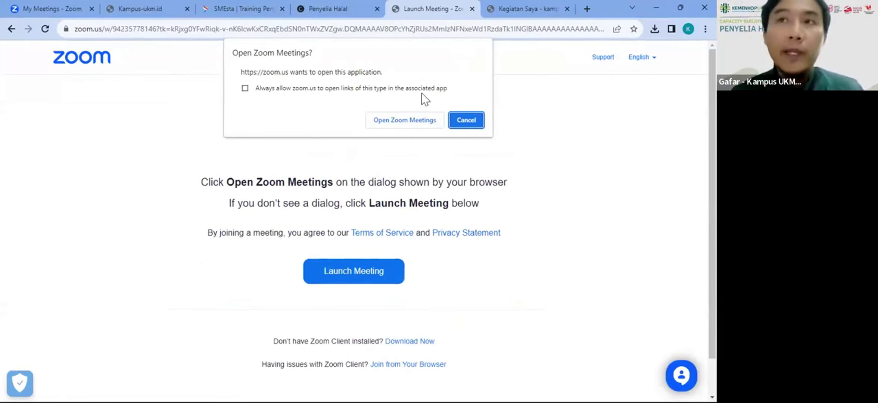
# Step: Go back to the Pra registration form, cancelling the Open Zoom Meetings prompt
pyautogui.click(11, 30)
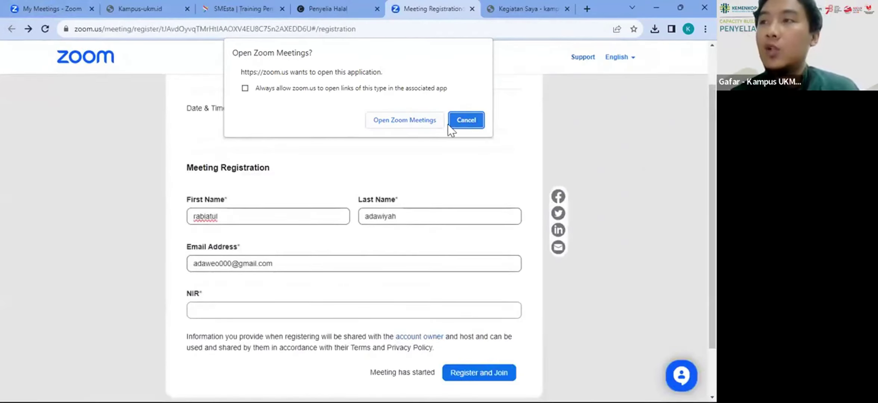
pyautogui.click(466, 121)
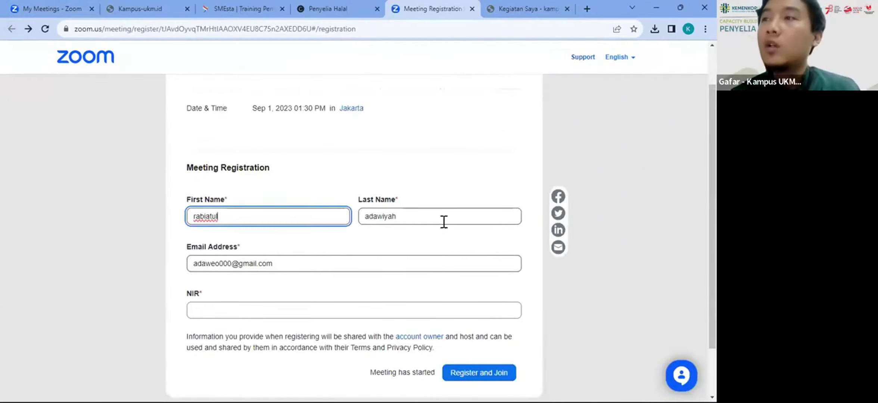
pyautogui.click(509, 6)
pyautogui.click(442, 7)
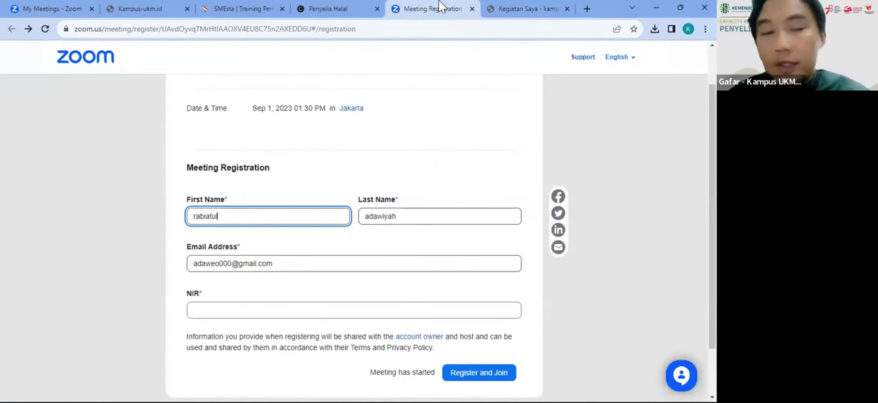
pyautogui.scroll(2, 391, 185)
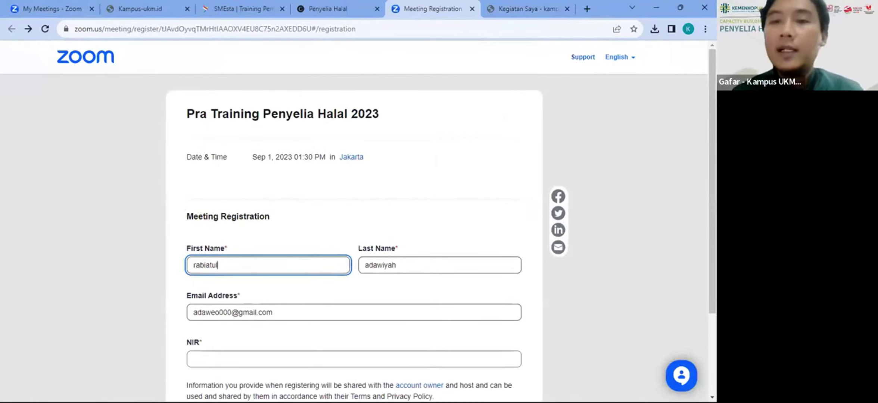
pyautogui.scroll(-3, 317, 259)
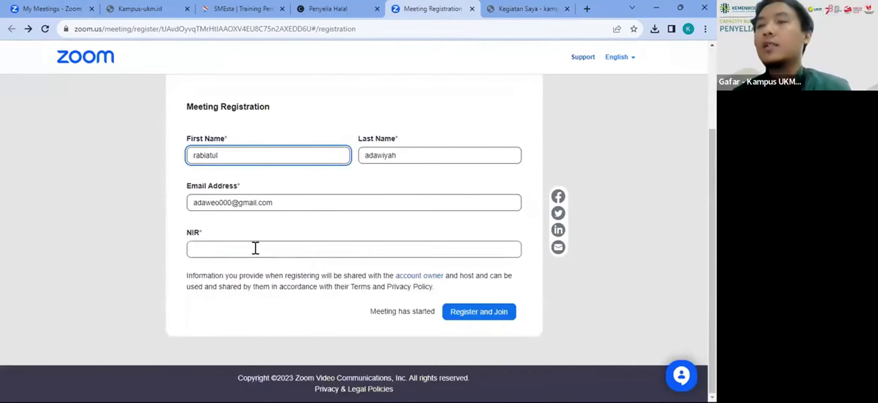